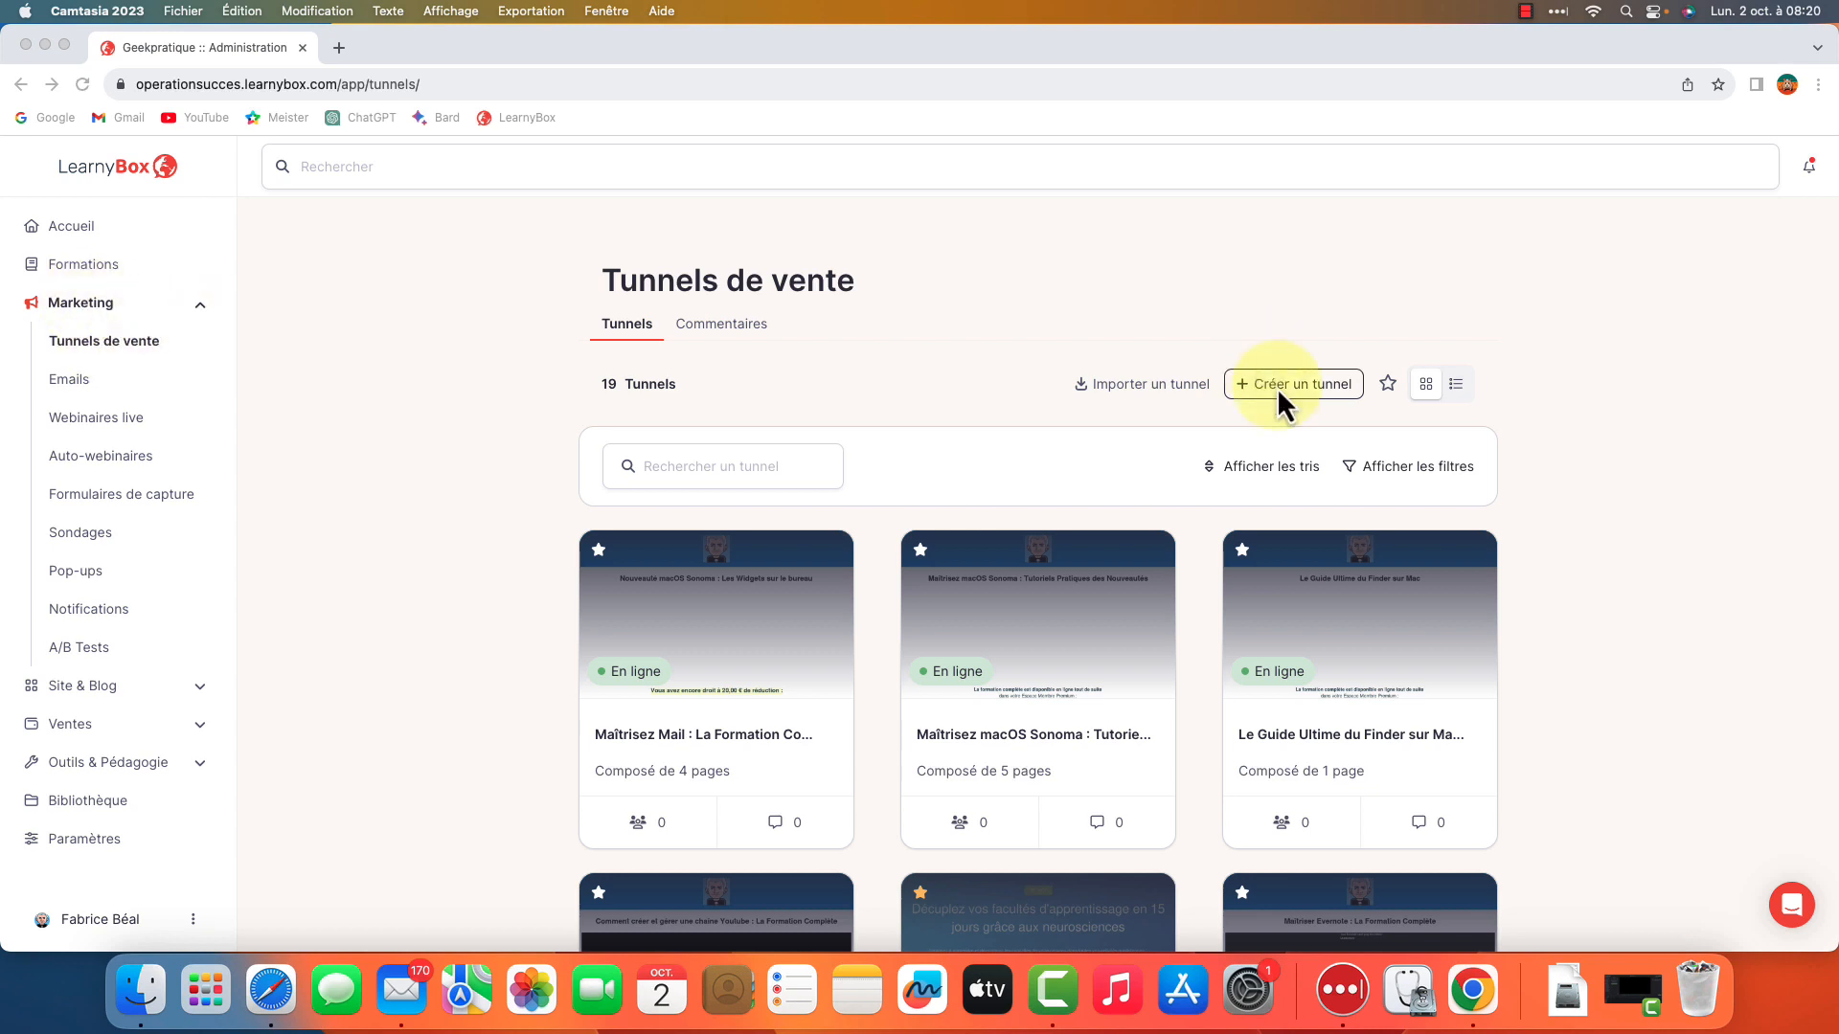
Start a new sales tunnel from the "Partir de zéro" model
{"action": "left_click", "coordinate": [1469, 438]}
{"action": "left_click", "coordinate": [1315, 398]}
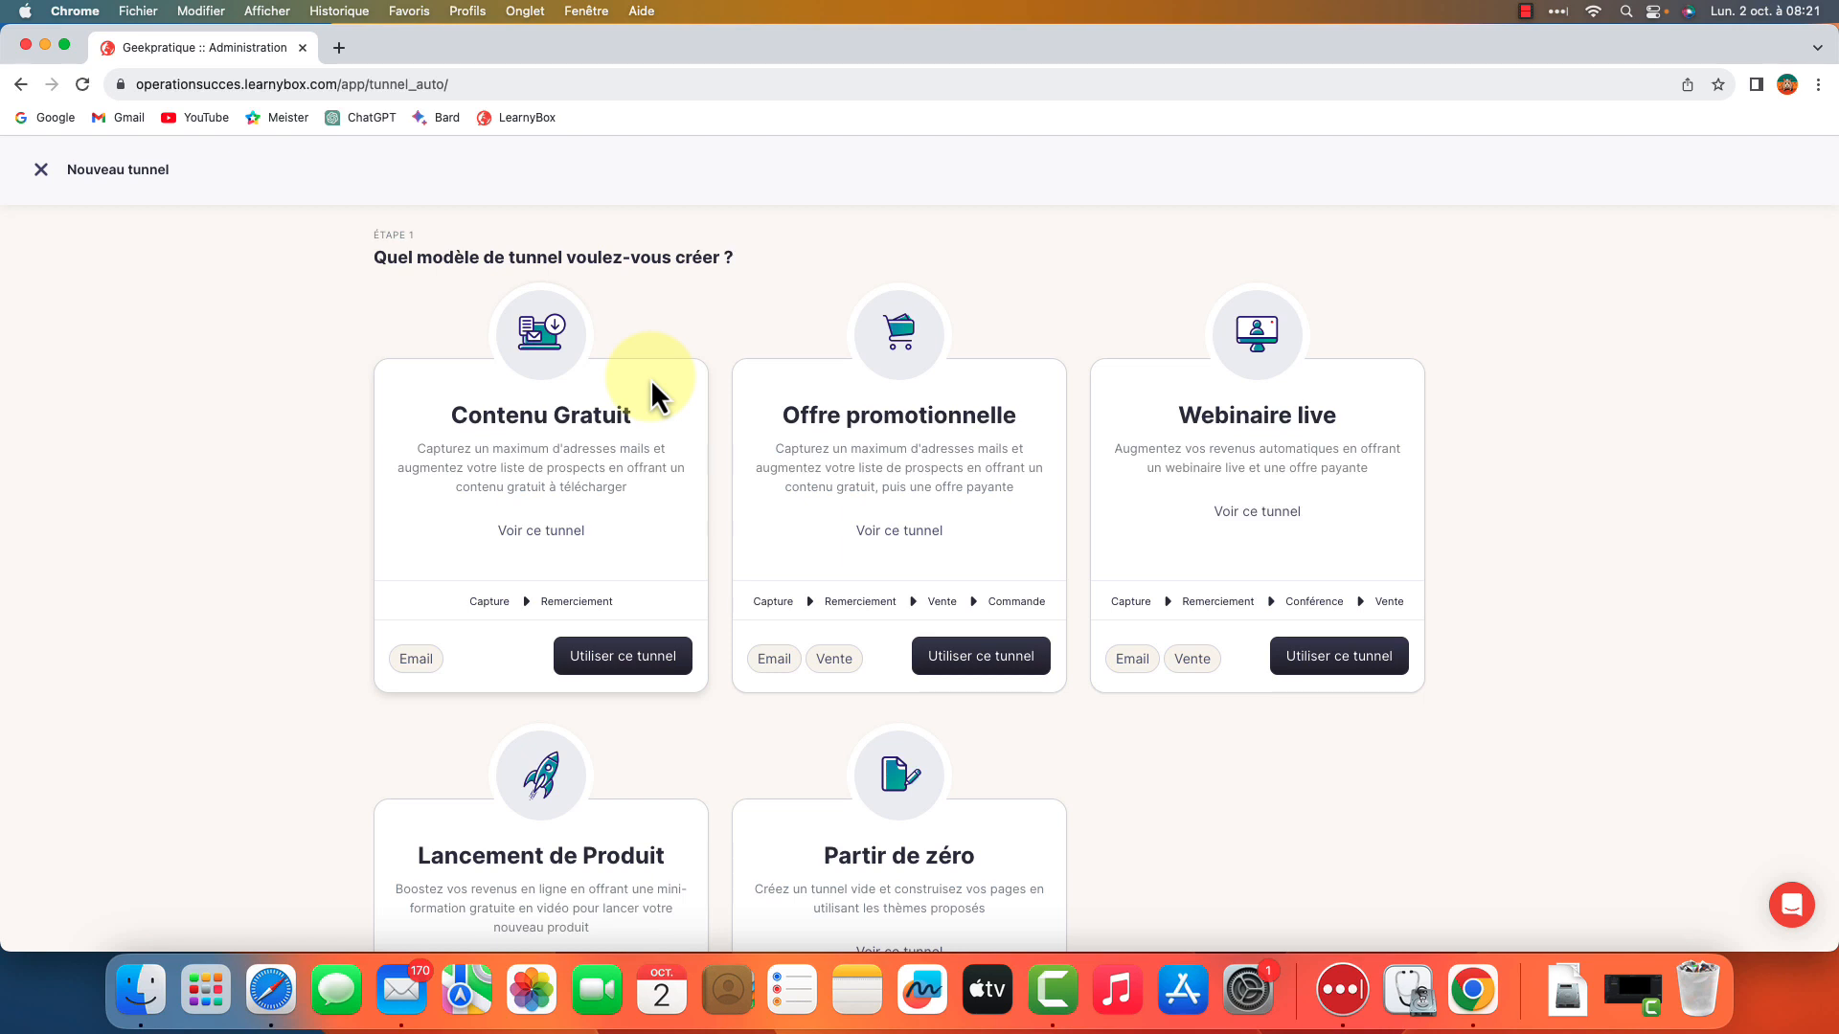
{"action": "scroll", "coordinate": [654, 392], "scroll_direction": "down", "scroll_amount": 5}
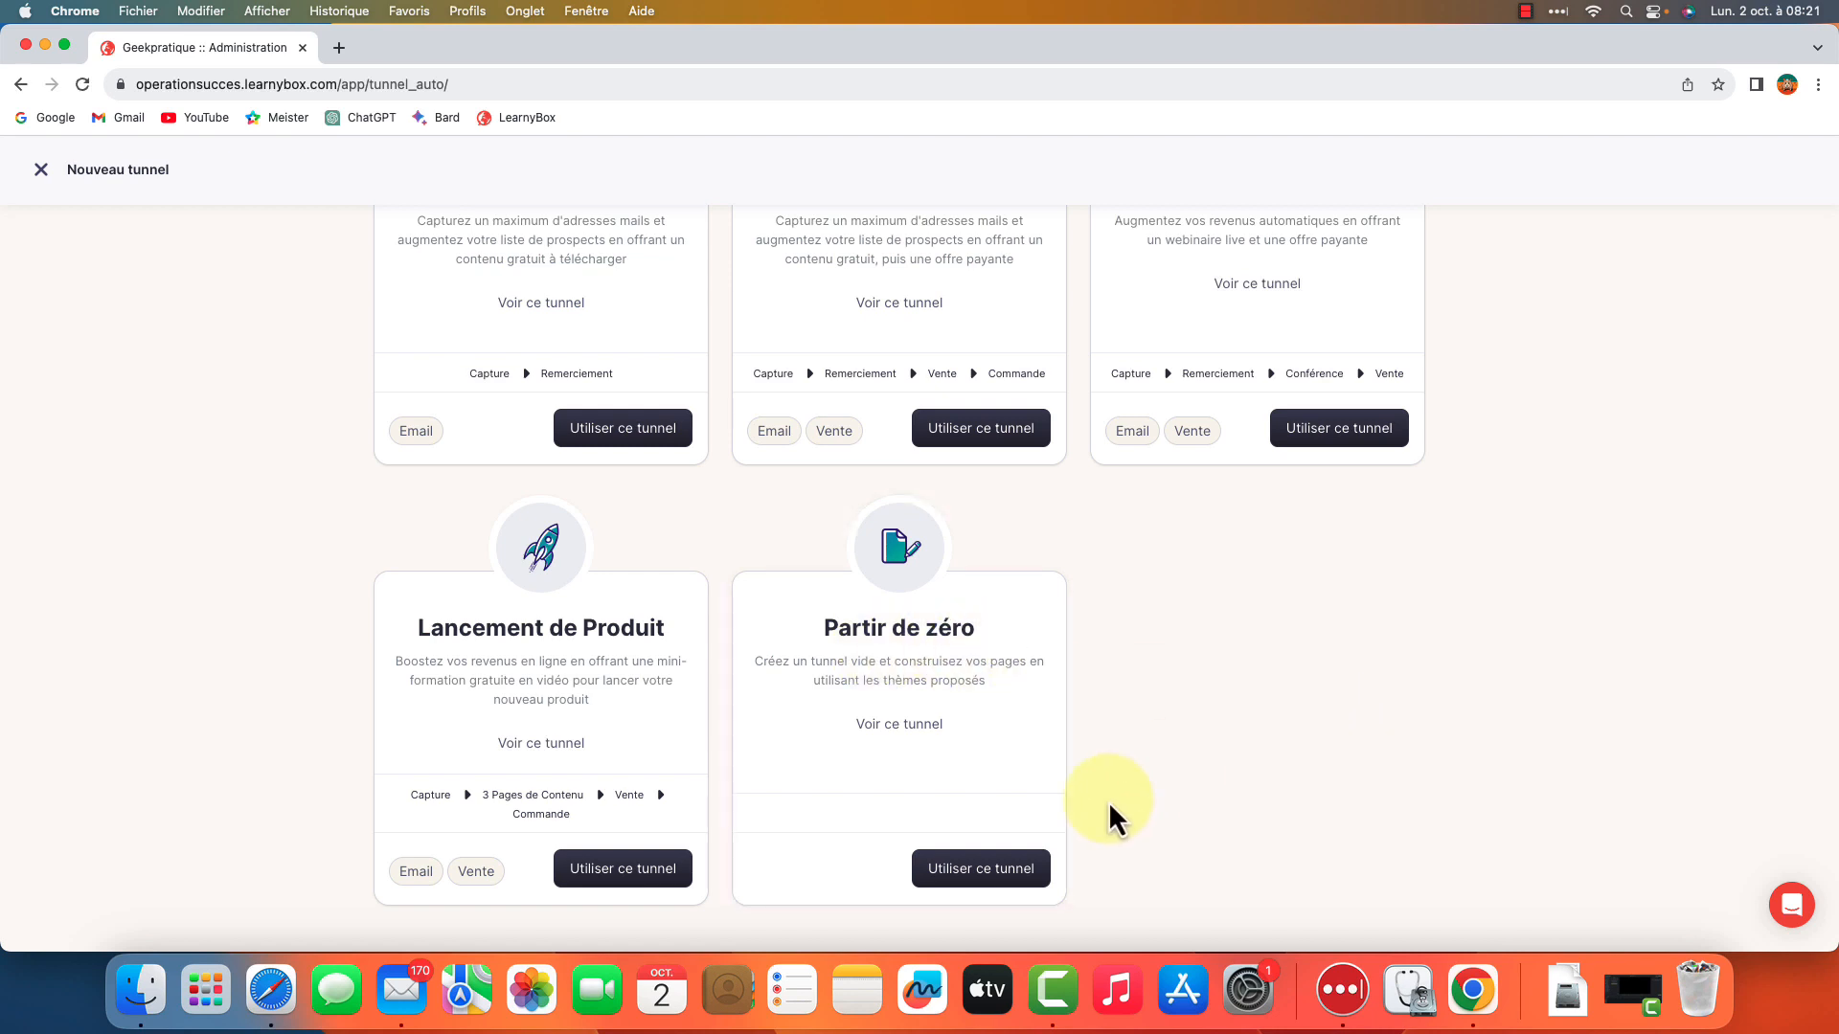
{"action": "left_click", "coordinate": [986, 871]}
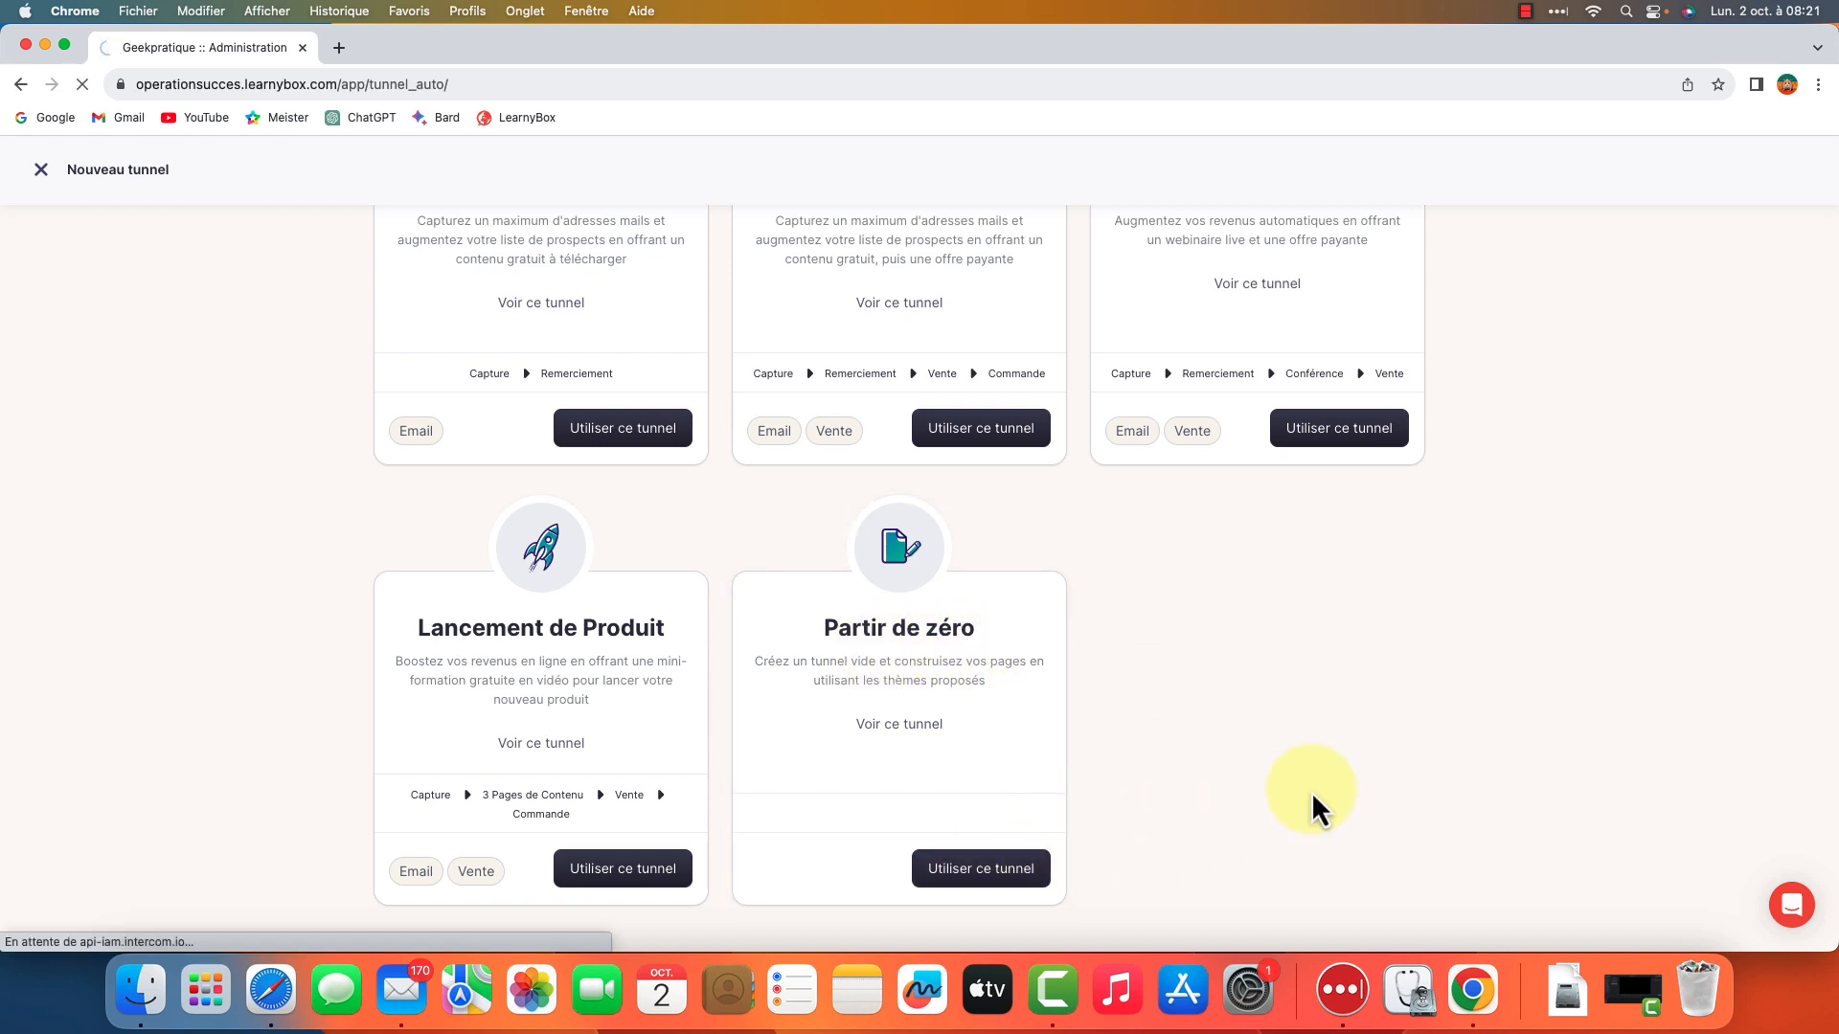
{"action": "mouse_move", "coordinate": [1319, 762]}
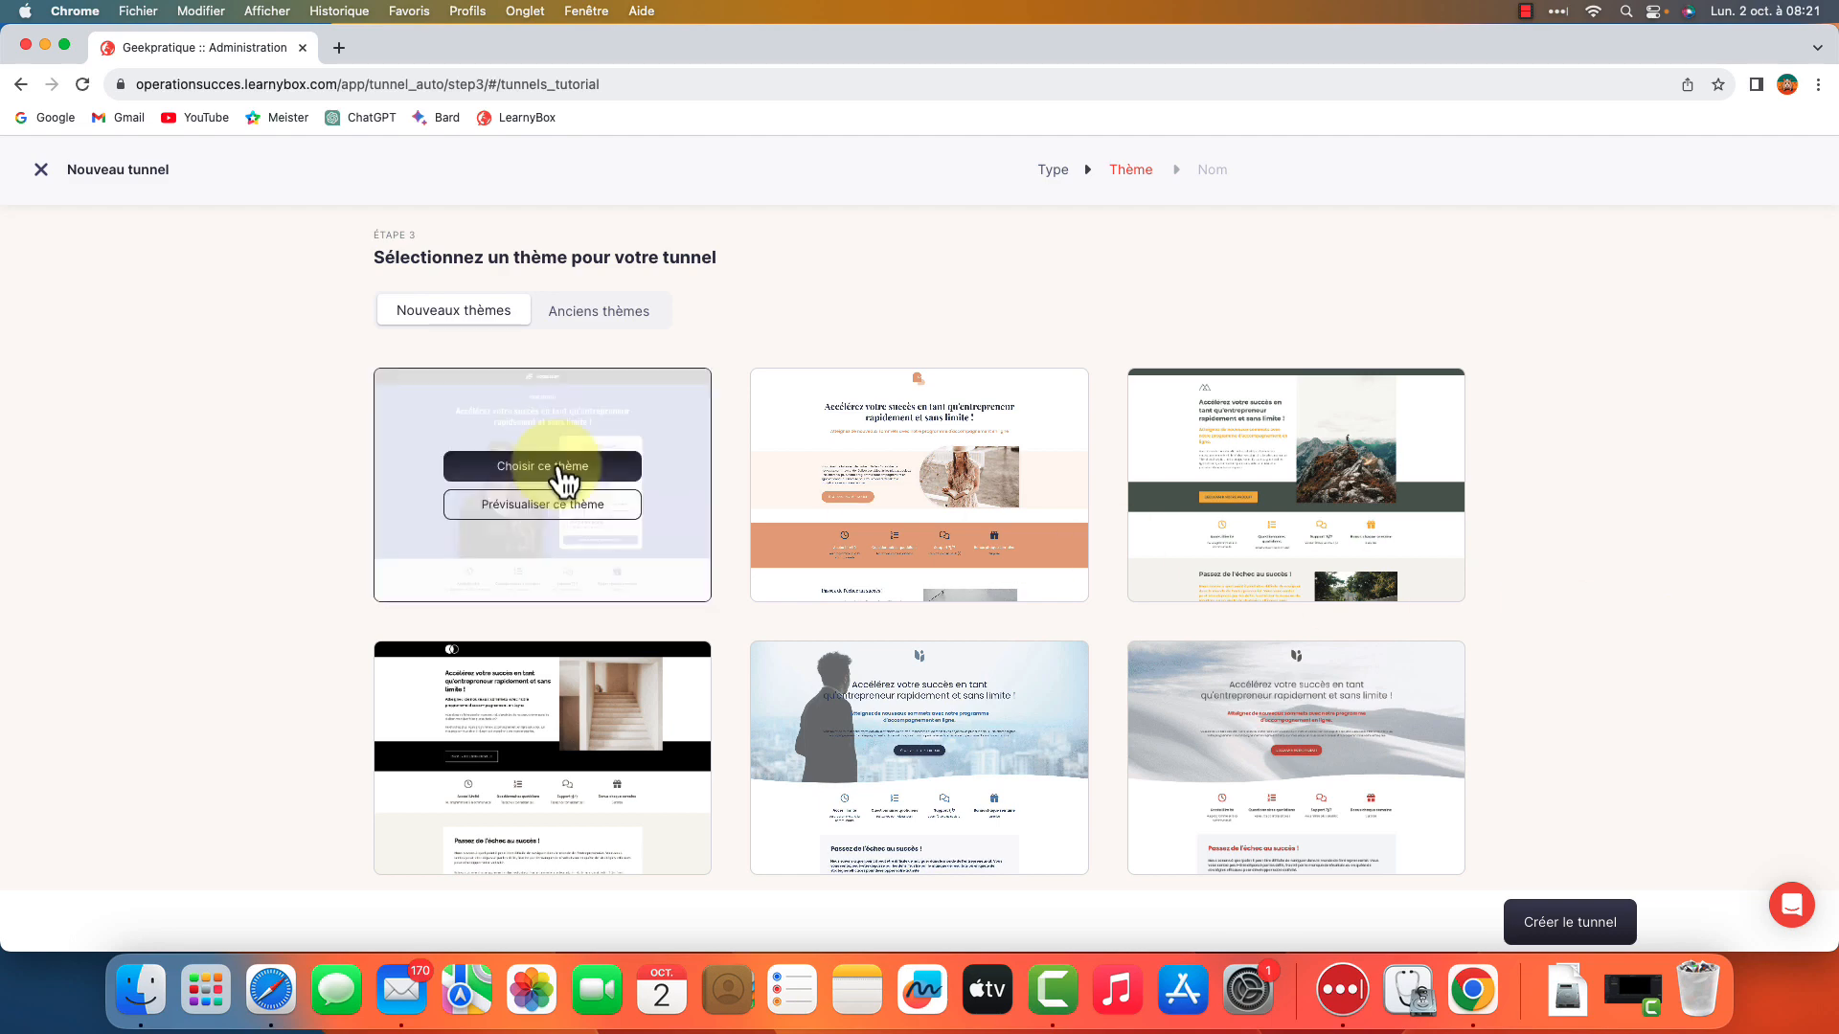
Preview the orange theme with the reading woman and the green theme with the mountain photo, closing each preview
{"action": "mouse_move", "coordinate": [833, 517]}
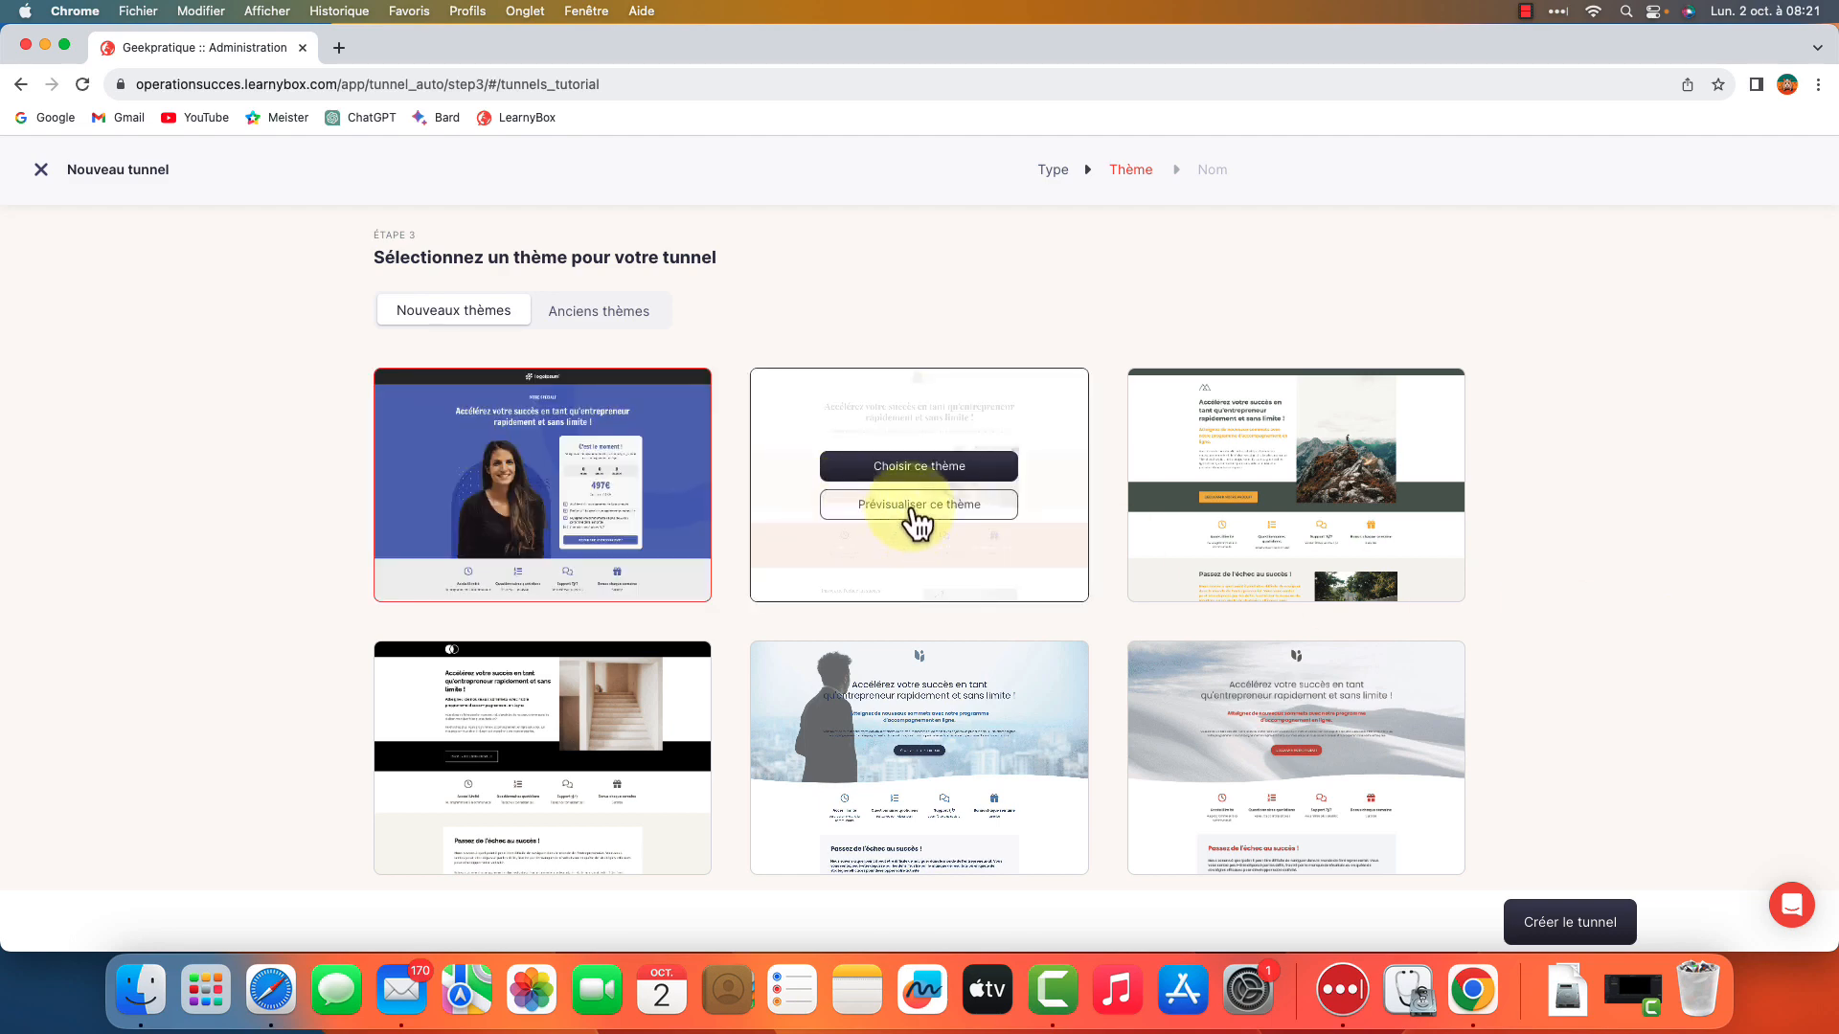
{"action": "left_click", "coordinate": [917, 517]}
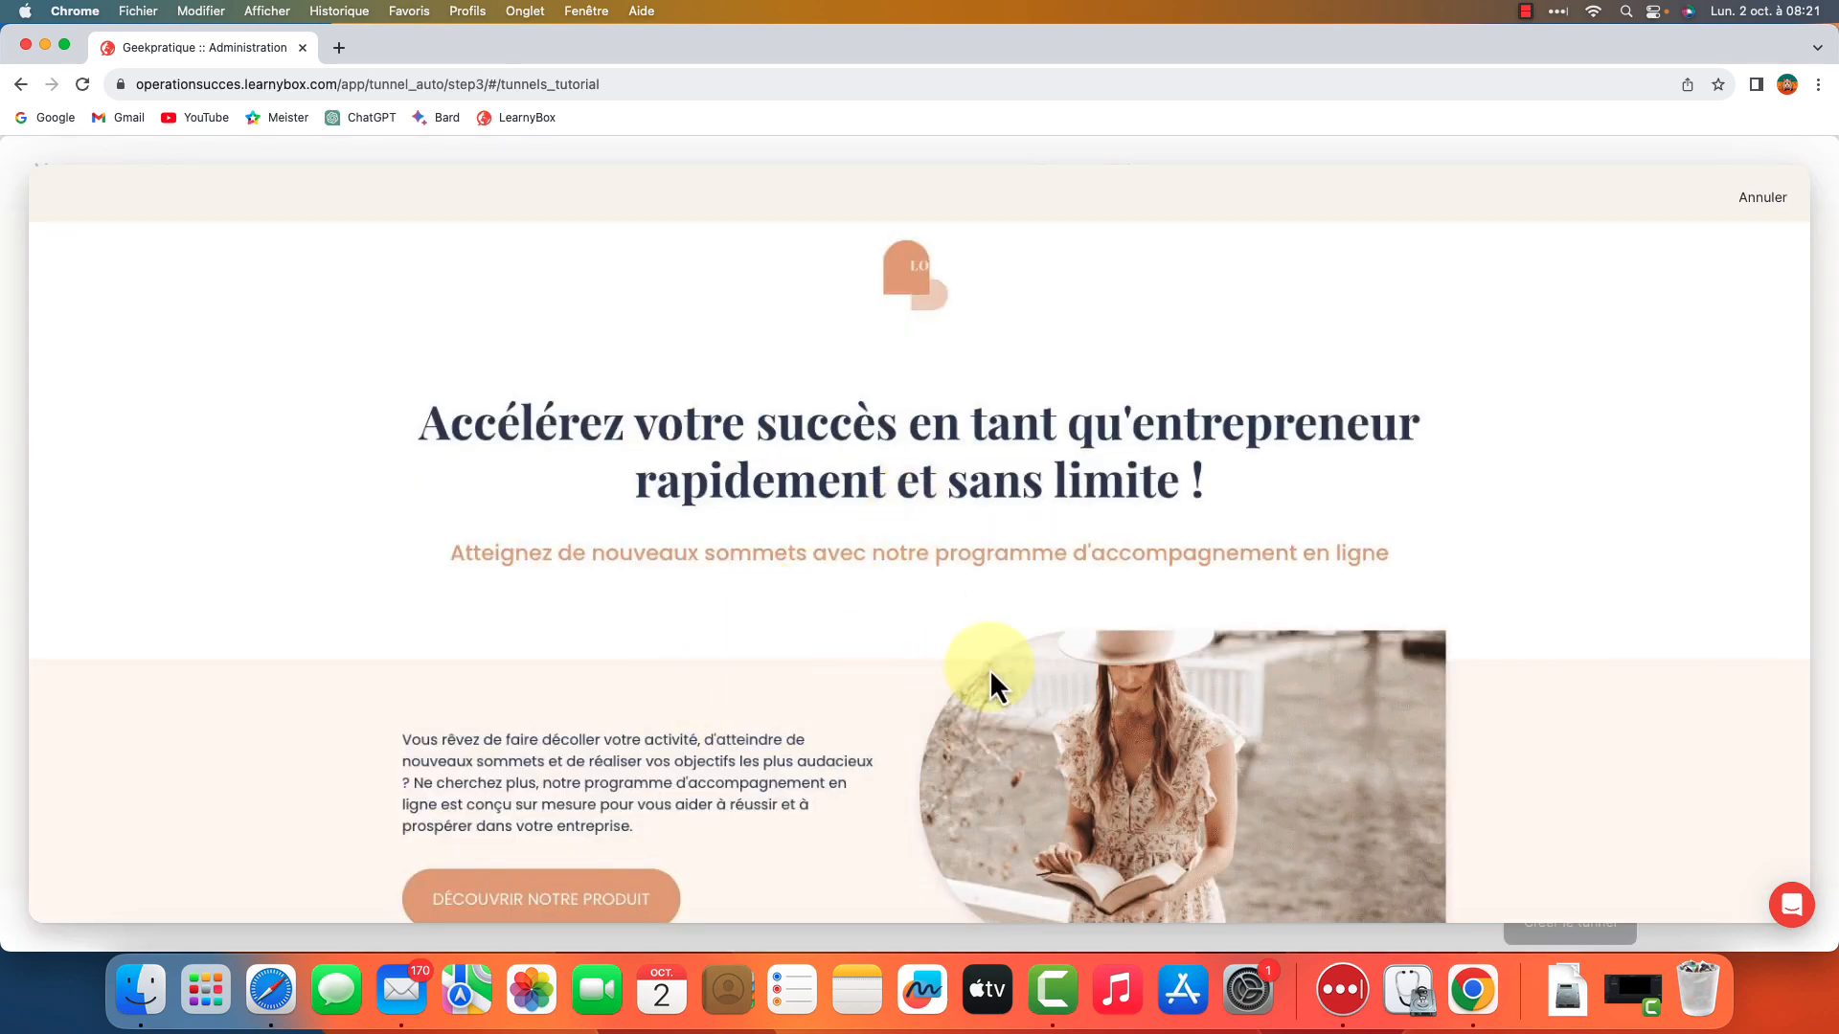
{"action": "scroll", "coordinate": [991, 668], "scroll_direction": "down", "scroll_amount": 10}
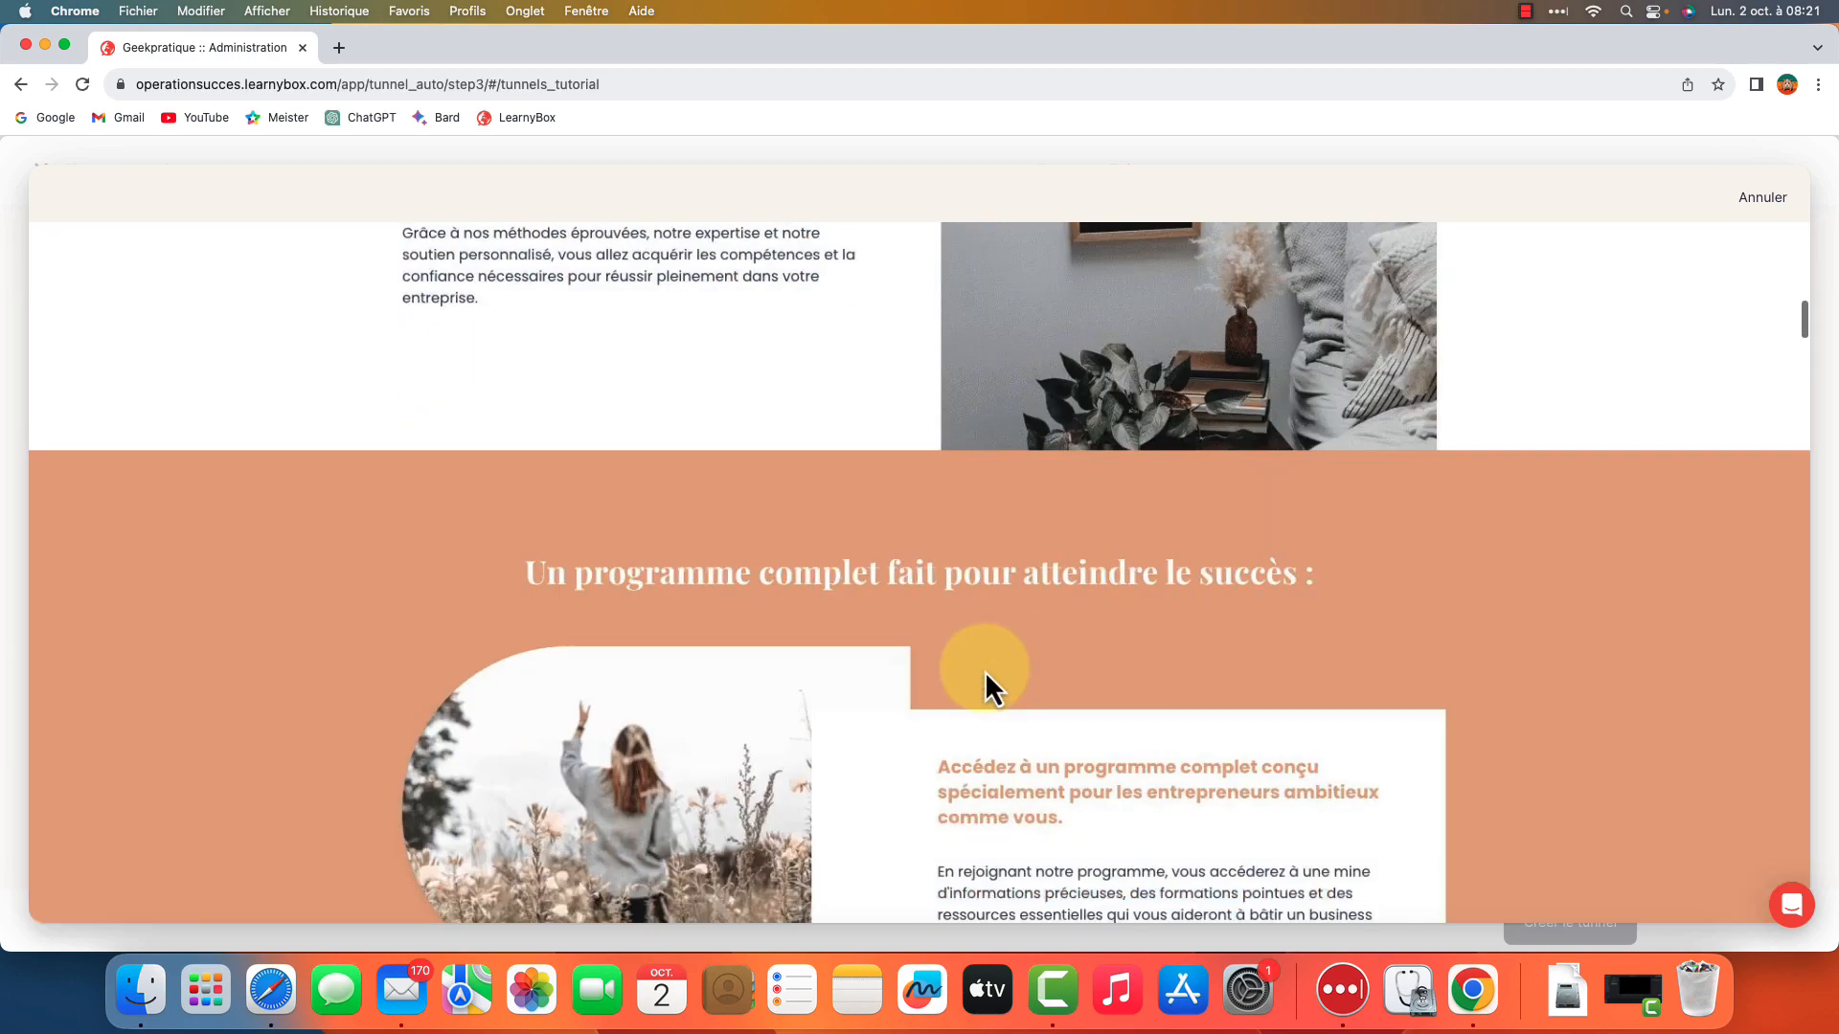
{"action": "scroll", "coordinate": [1399, 479], "scroll_direction": "up", "scroll_amount": 5}
{"action": "left_click", "coordinate": [1766, 205]}
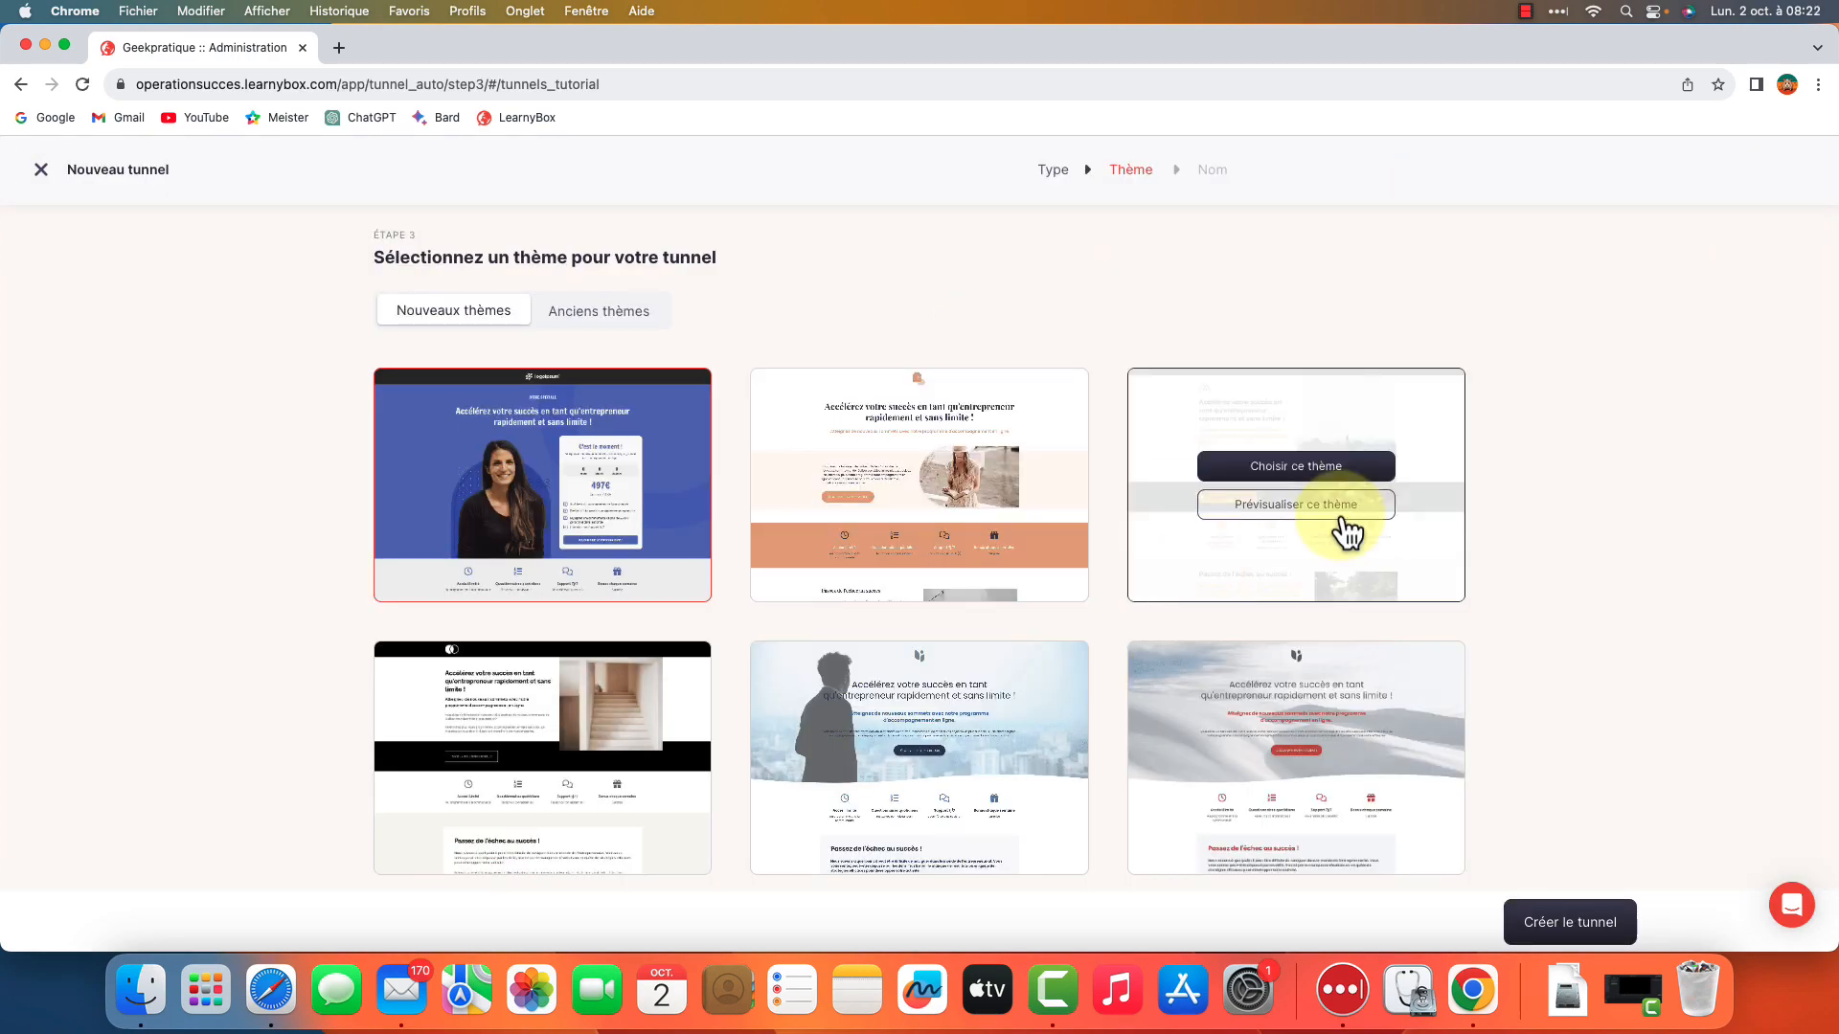
{"action": "left_click", "coordinate": [1302, 517]}
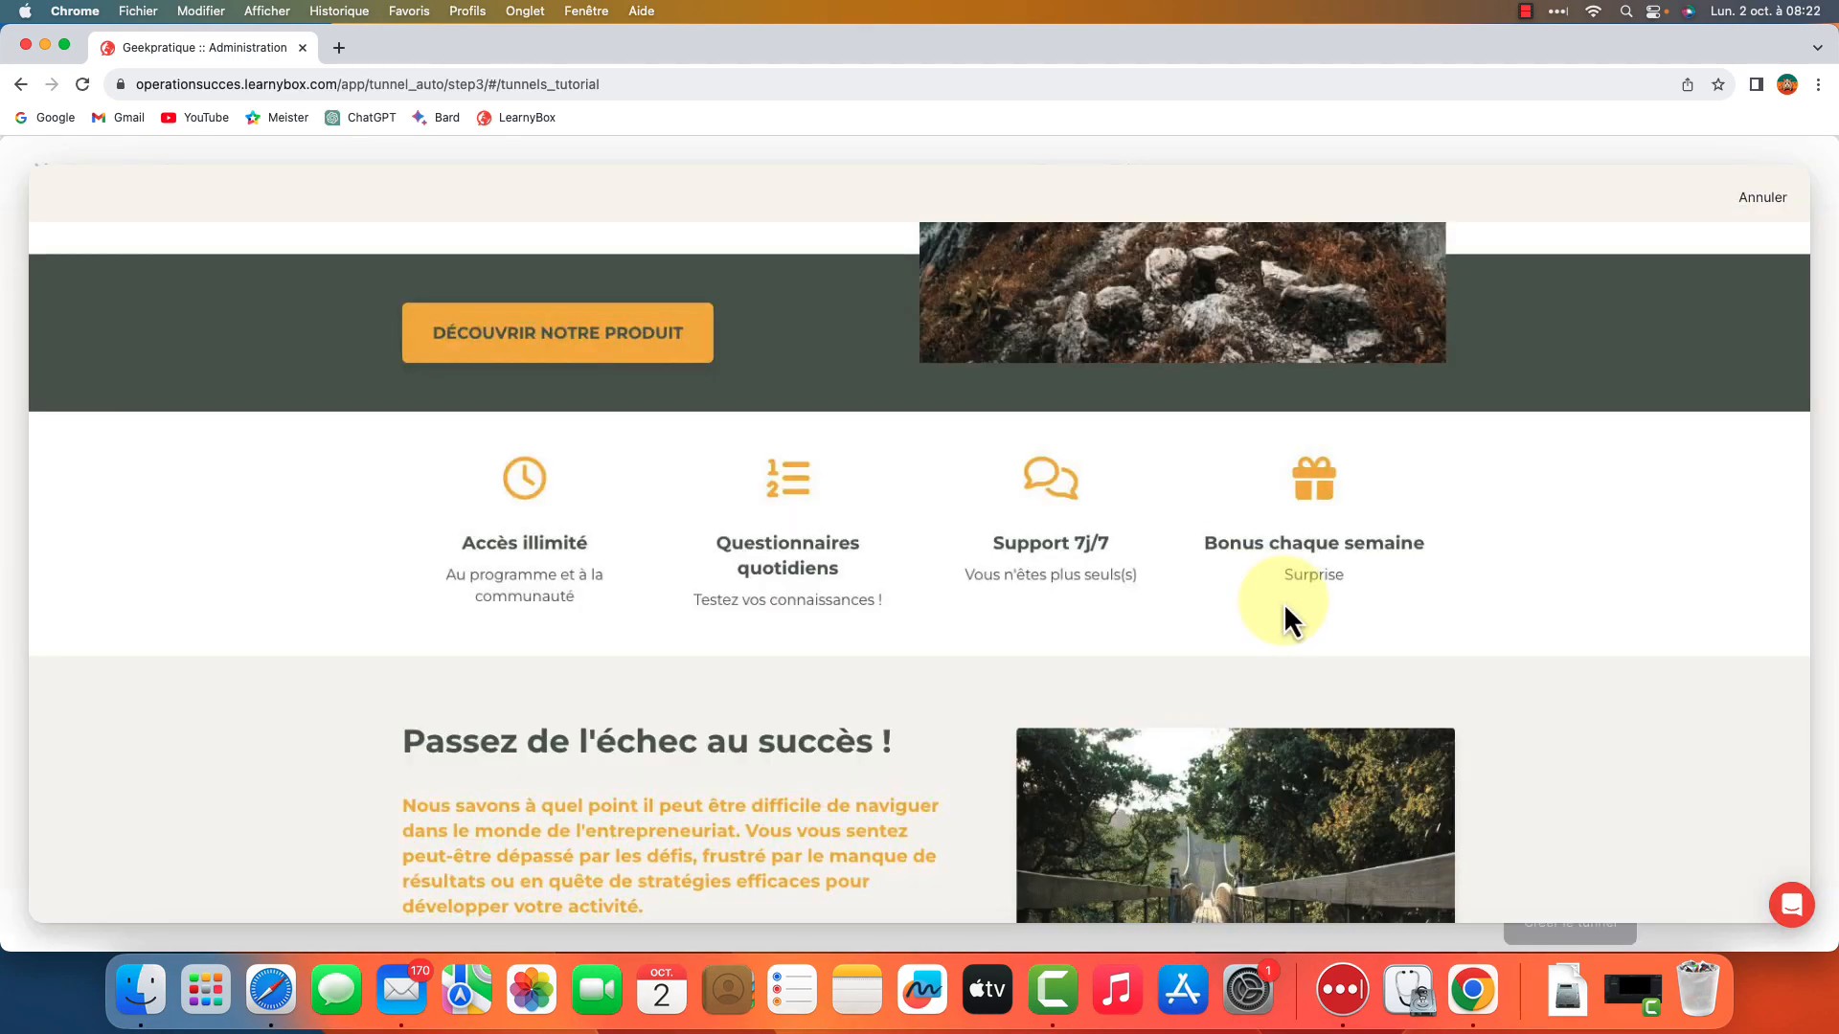
{"action": "left_click", "coordinate": [1783, 209]}
Choose the blue theme with the woman's portrait and create the tunnel under the name "Pages de captures"
{"action": "mouse_move", "coordinate": [532, 483]}
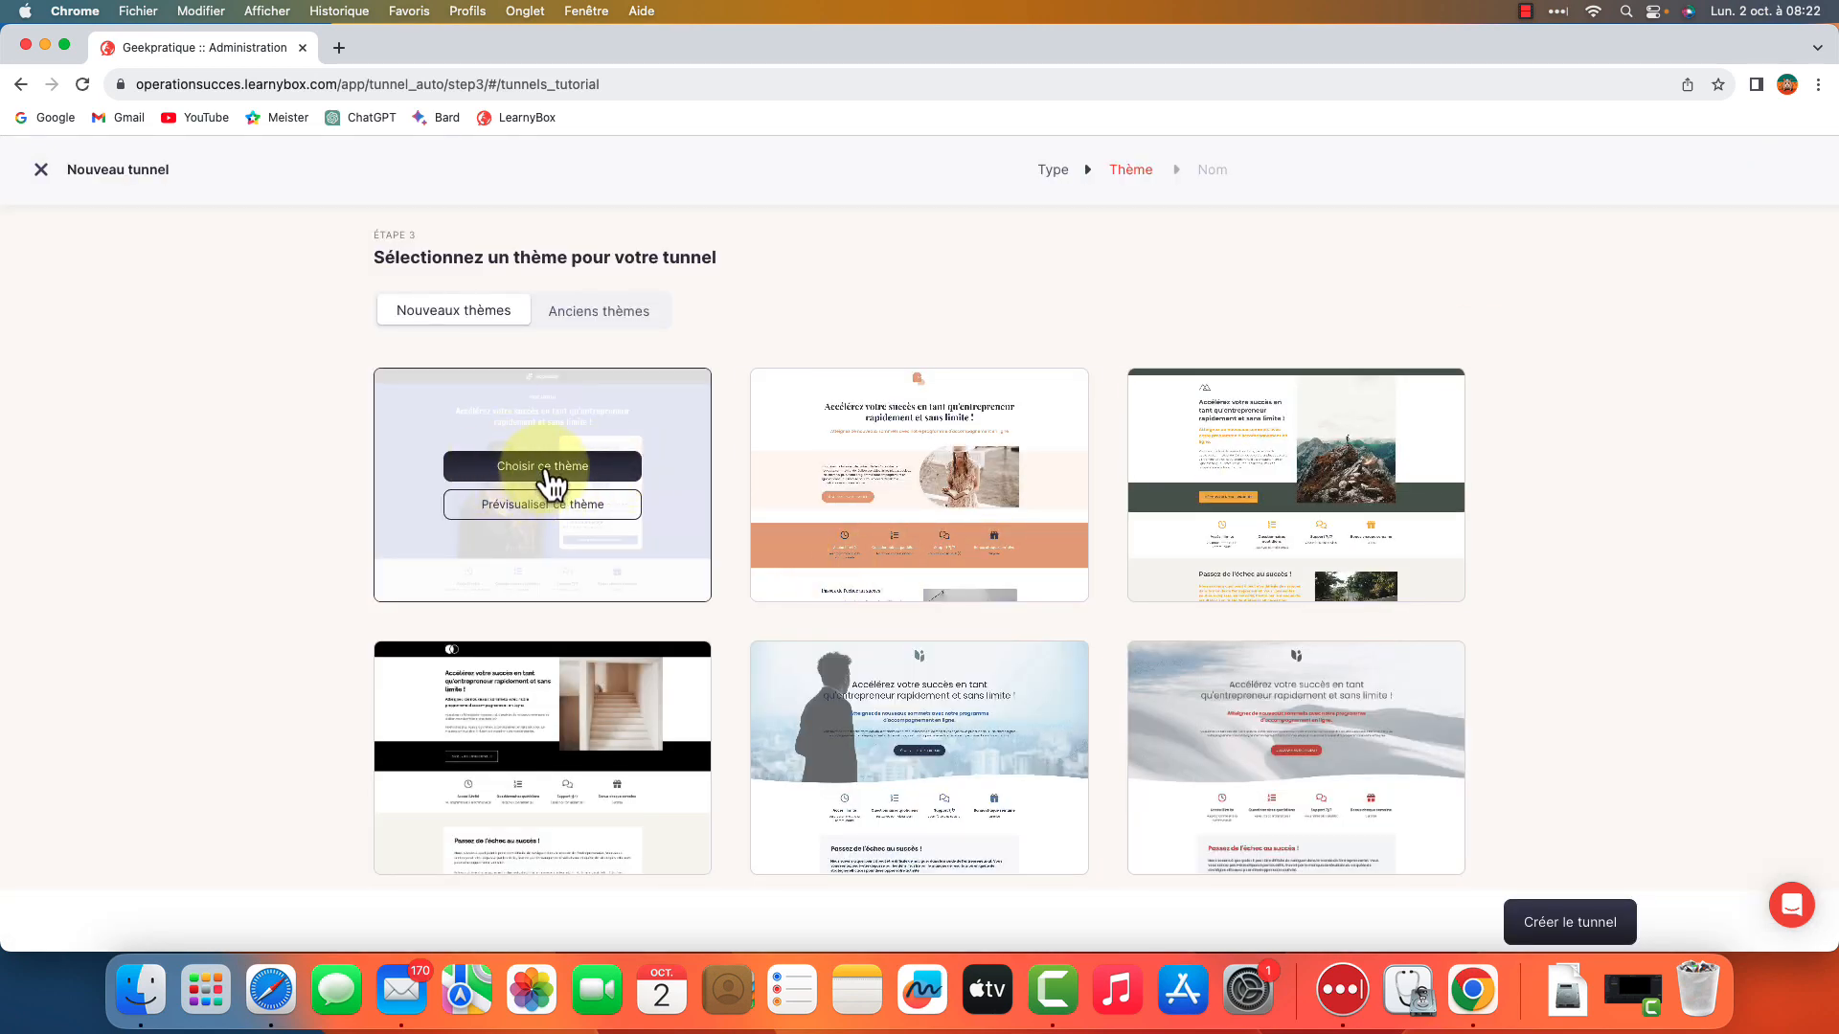
{"action": "left_click", "coordinate": [542, 466]}
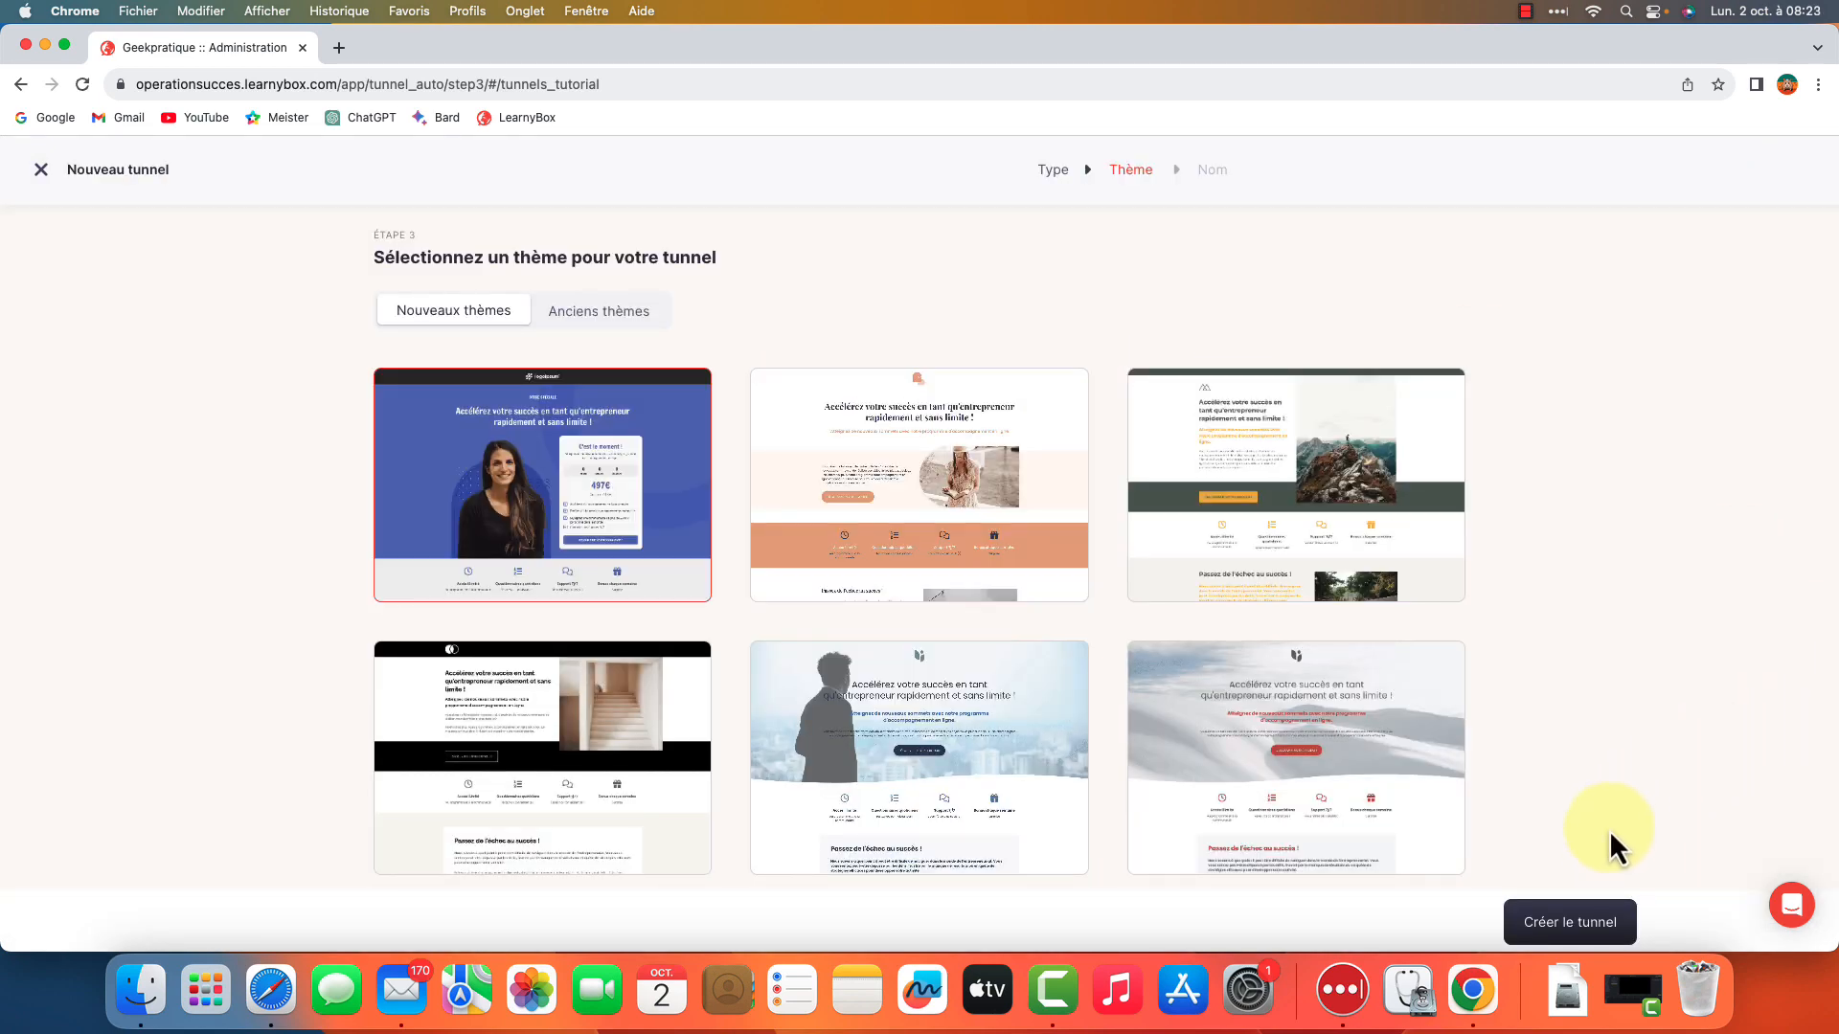
{"action": "left_click", "coordinate": [1567, 927]}
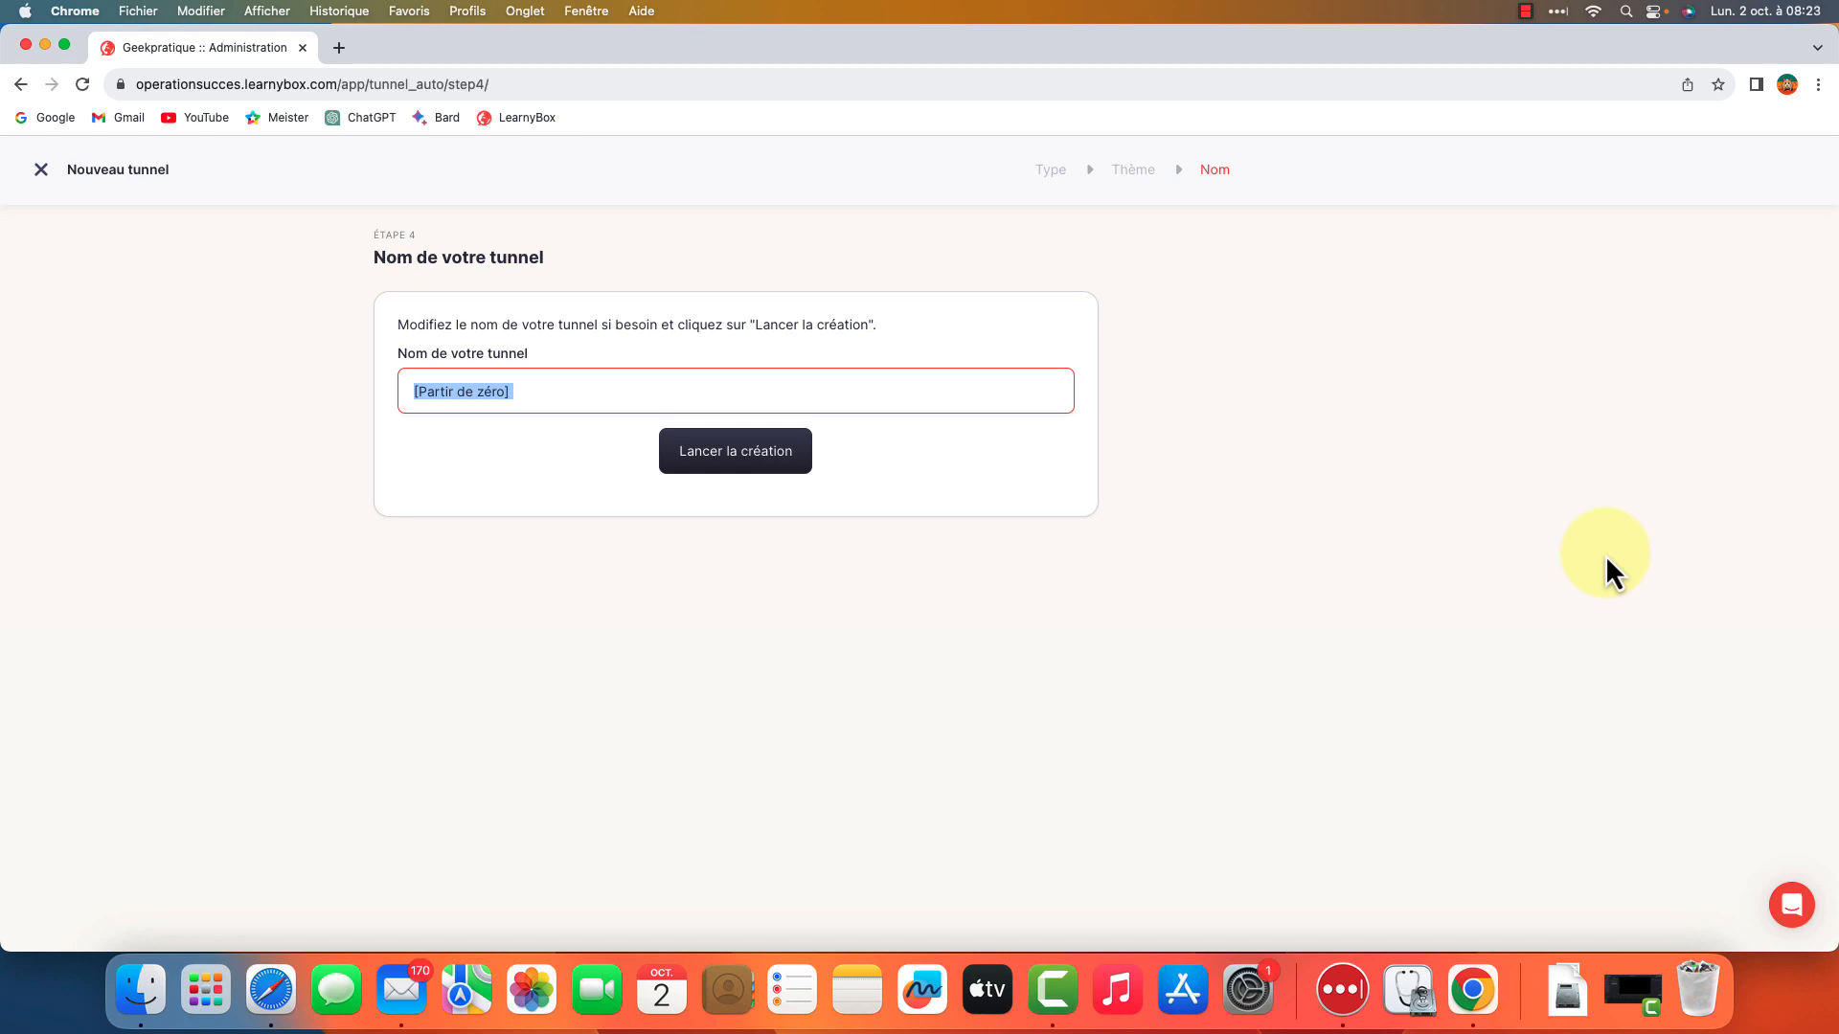
{"action": "type", "text": "Pages de captures"}
{"action": "left_click", "coordinate": [764, 463]}
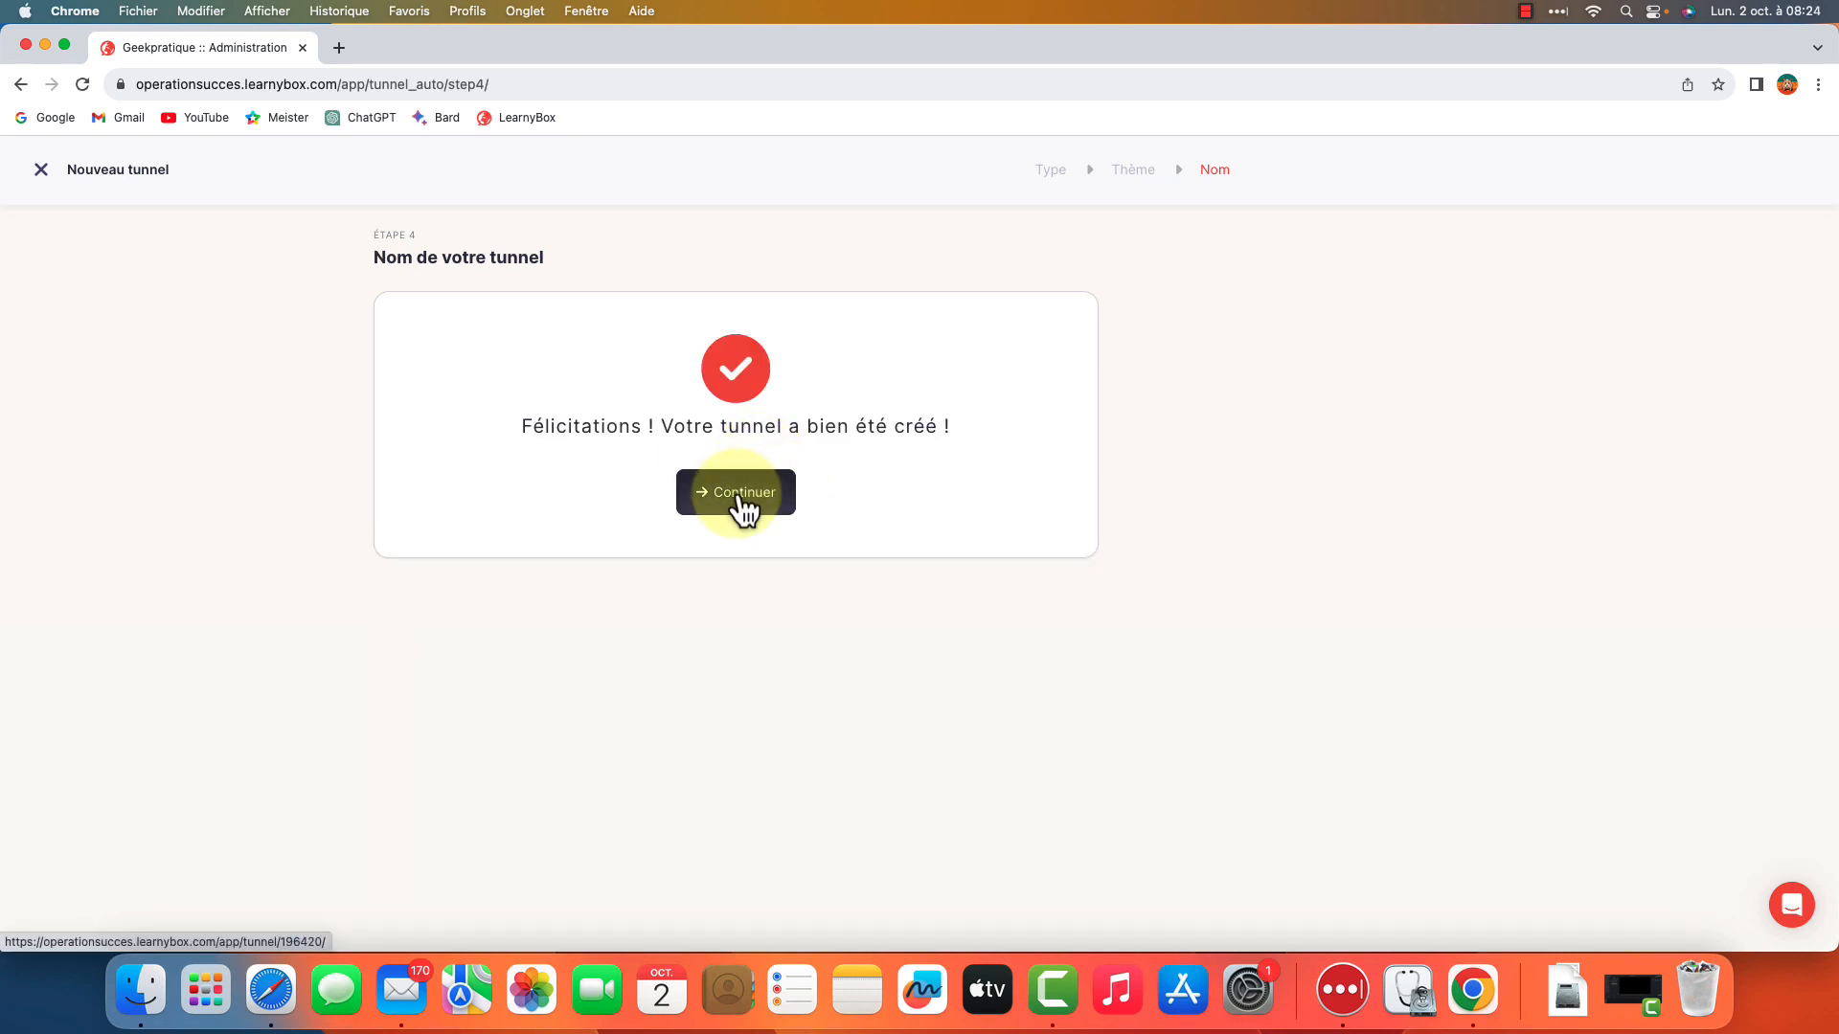
{"action": "left_click", "coordinate": [743, 510]}
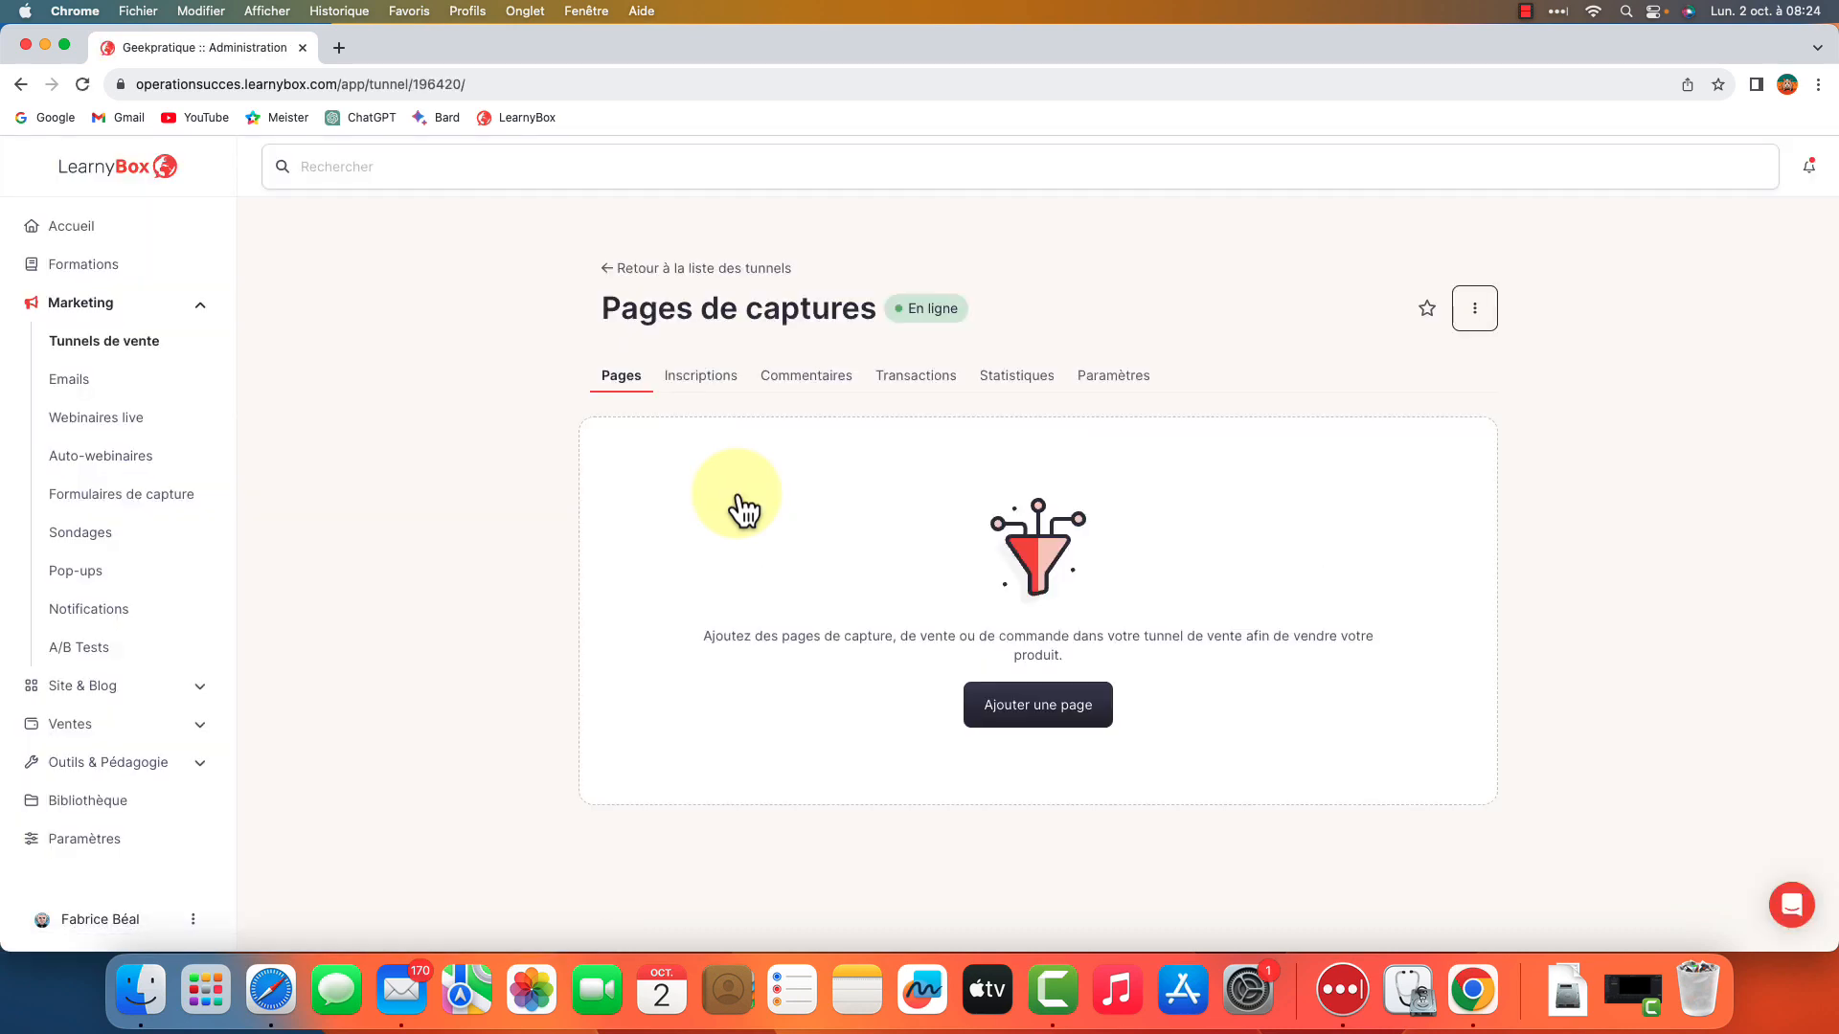
Add a "Page de capture" to the tunnel and name the page "Inscrivez-vous"
{"action": "left_click", "coordinate": [1037, 707]}
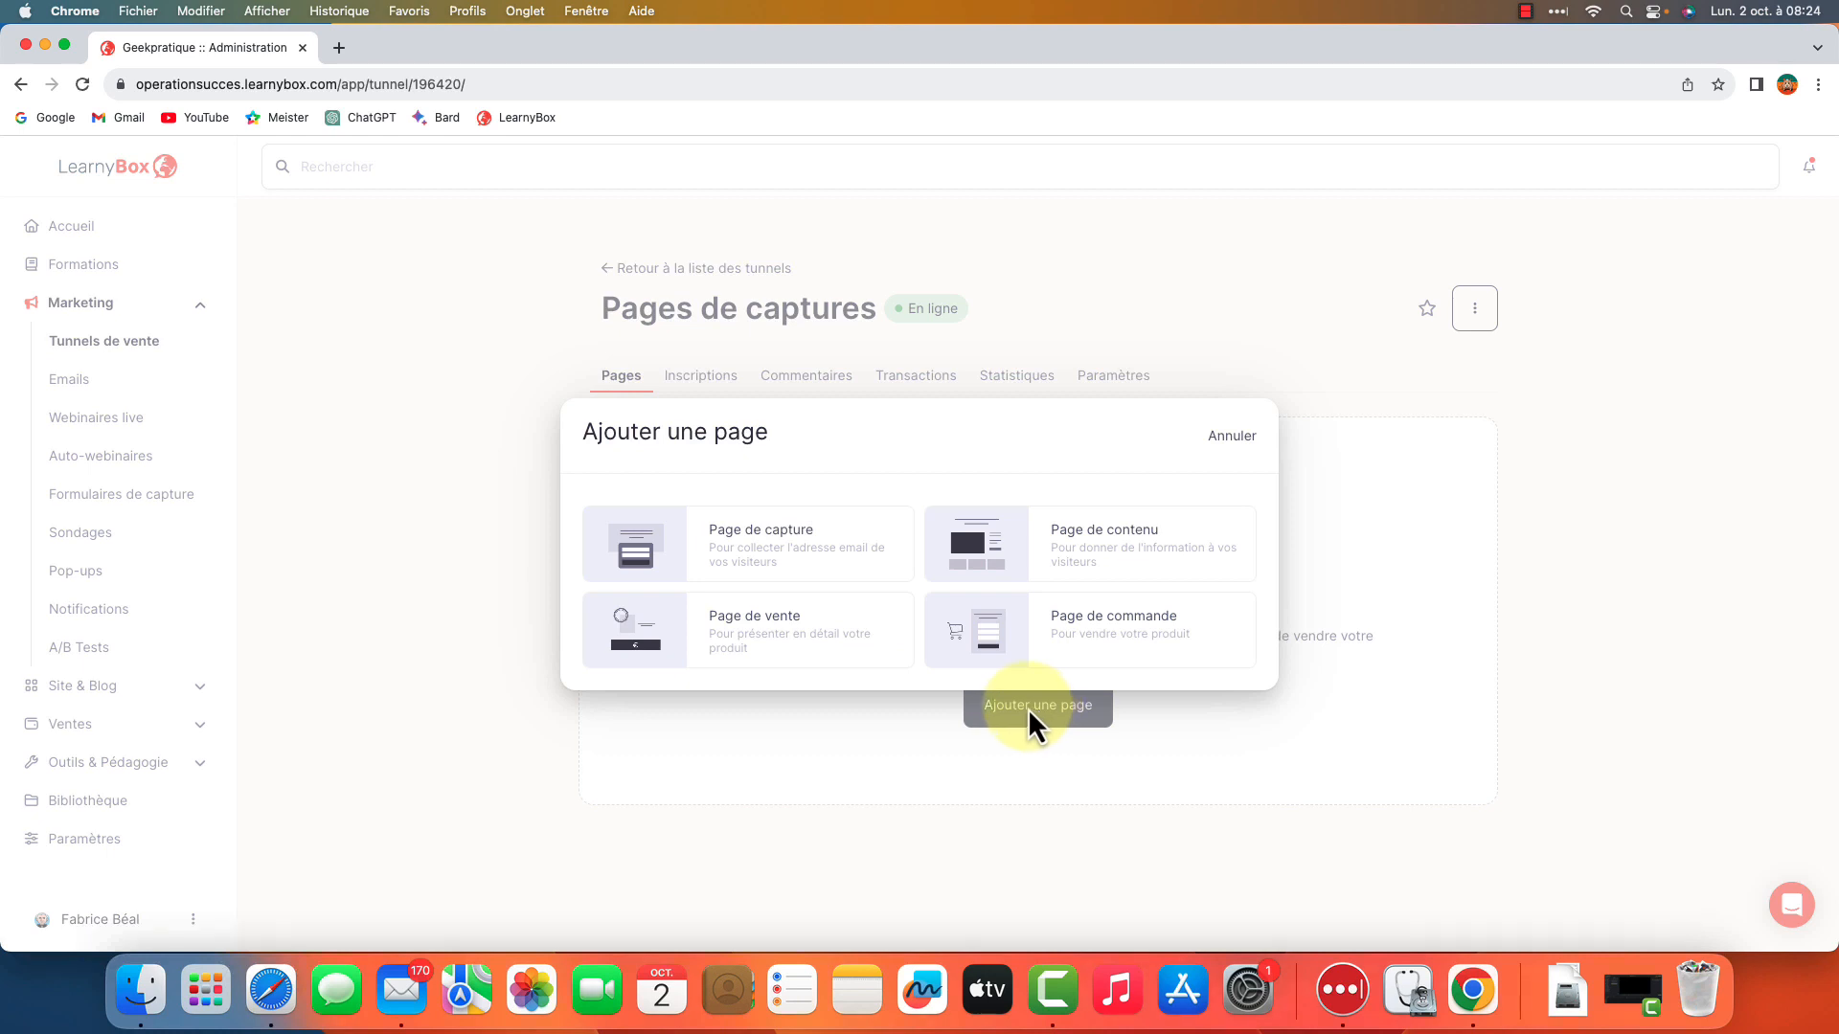
{"action": "left_click", "coordinate": [763, 563]}
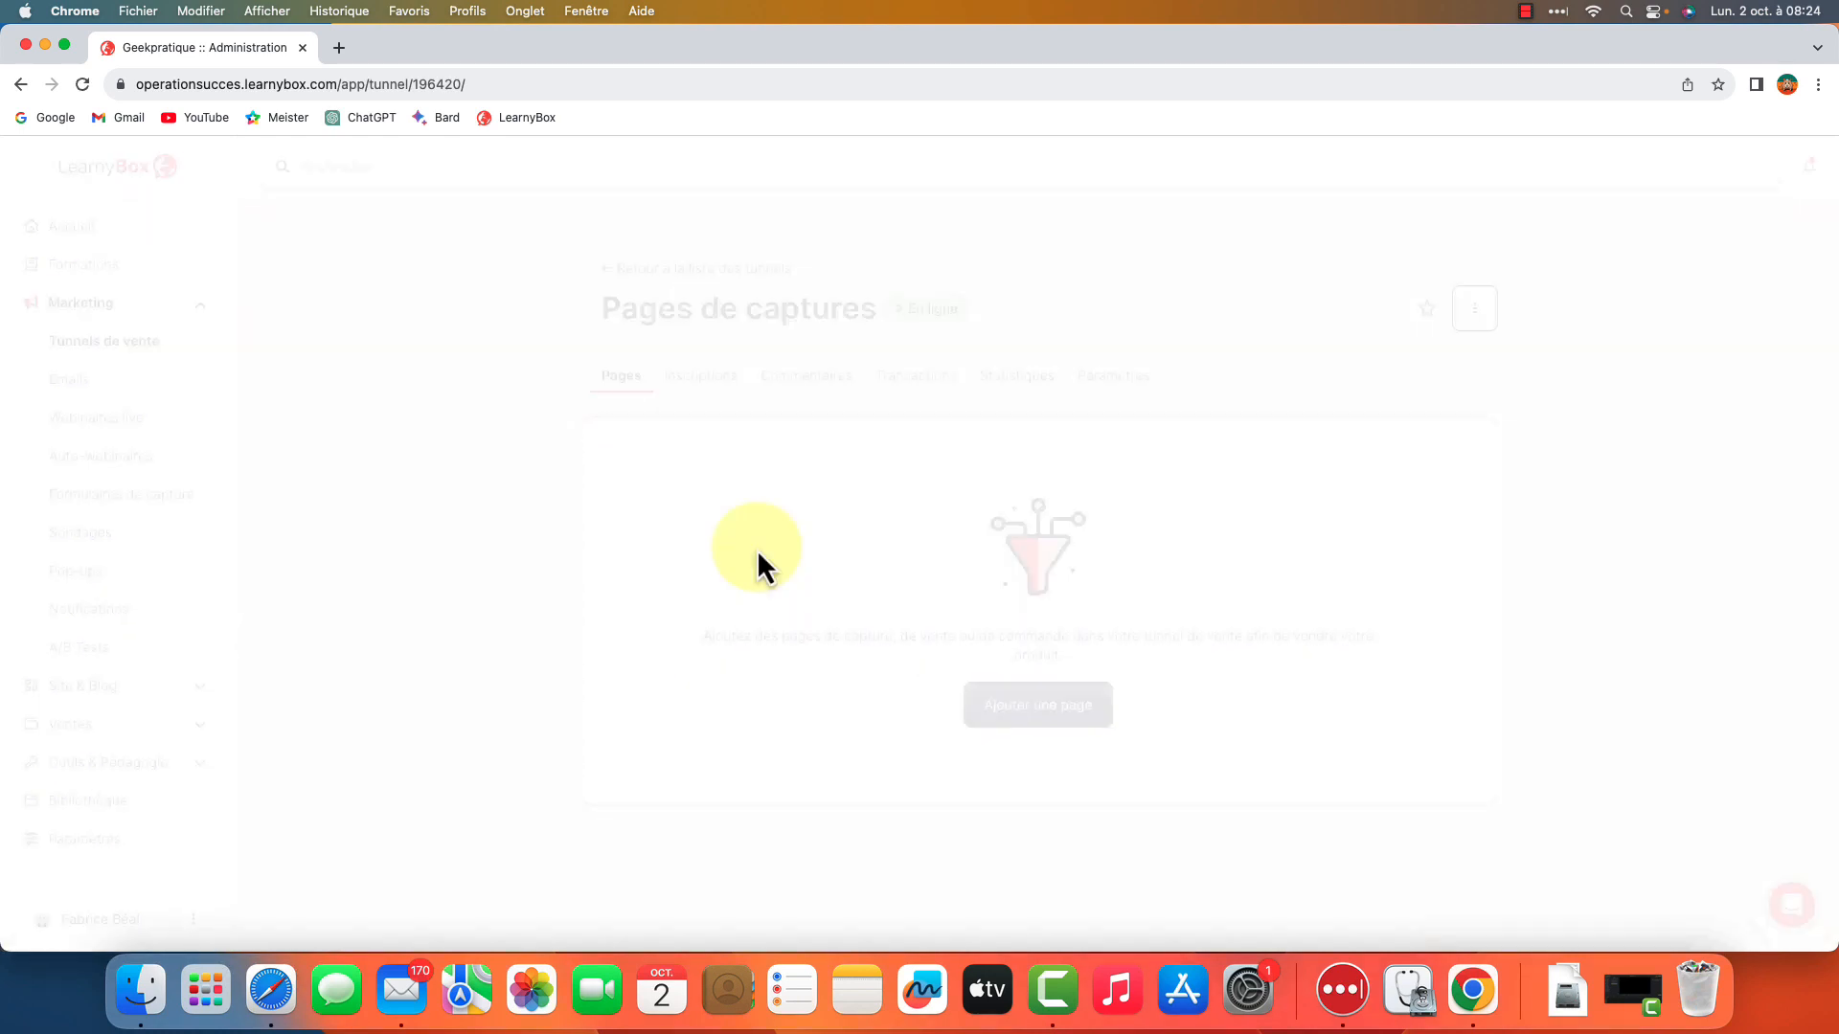
{"action": "left_click", "coordinate": [1576, 416]}
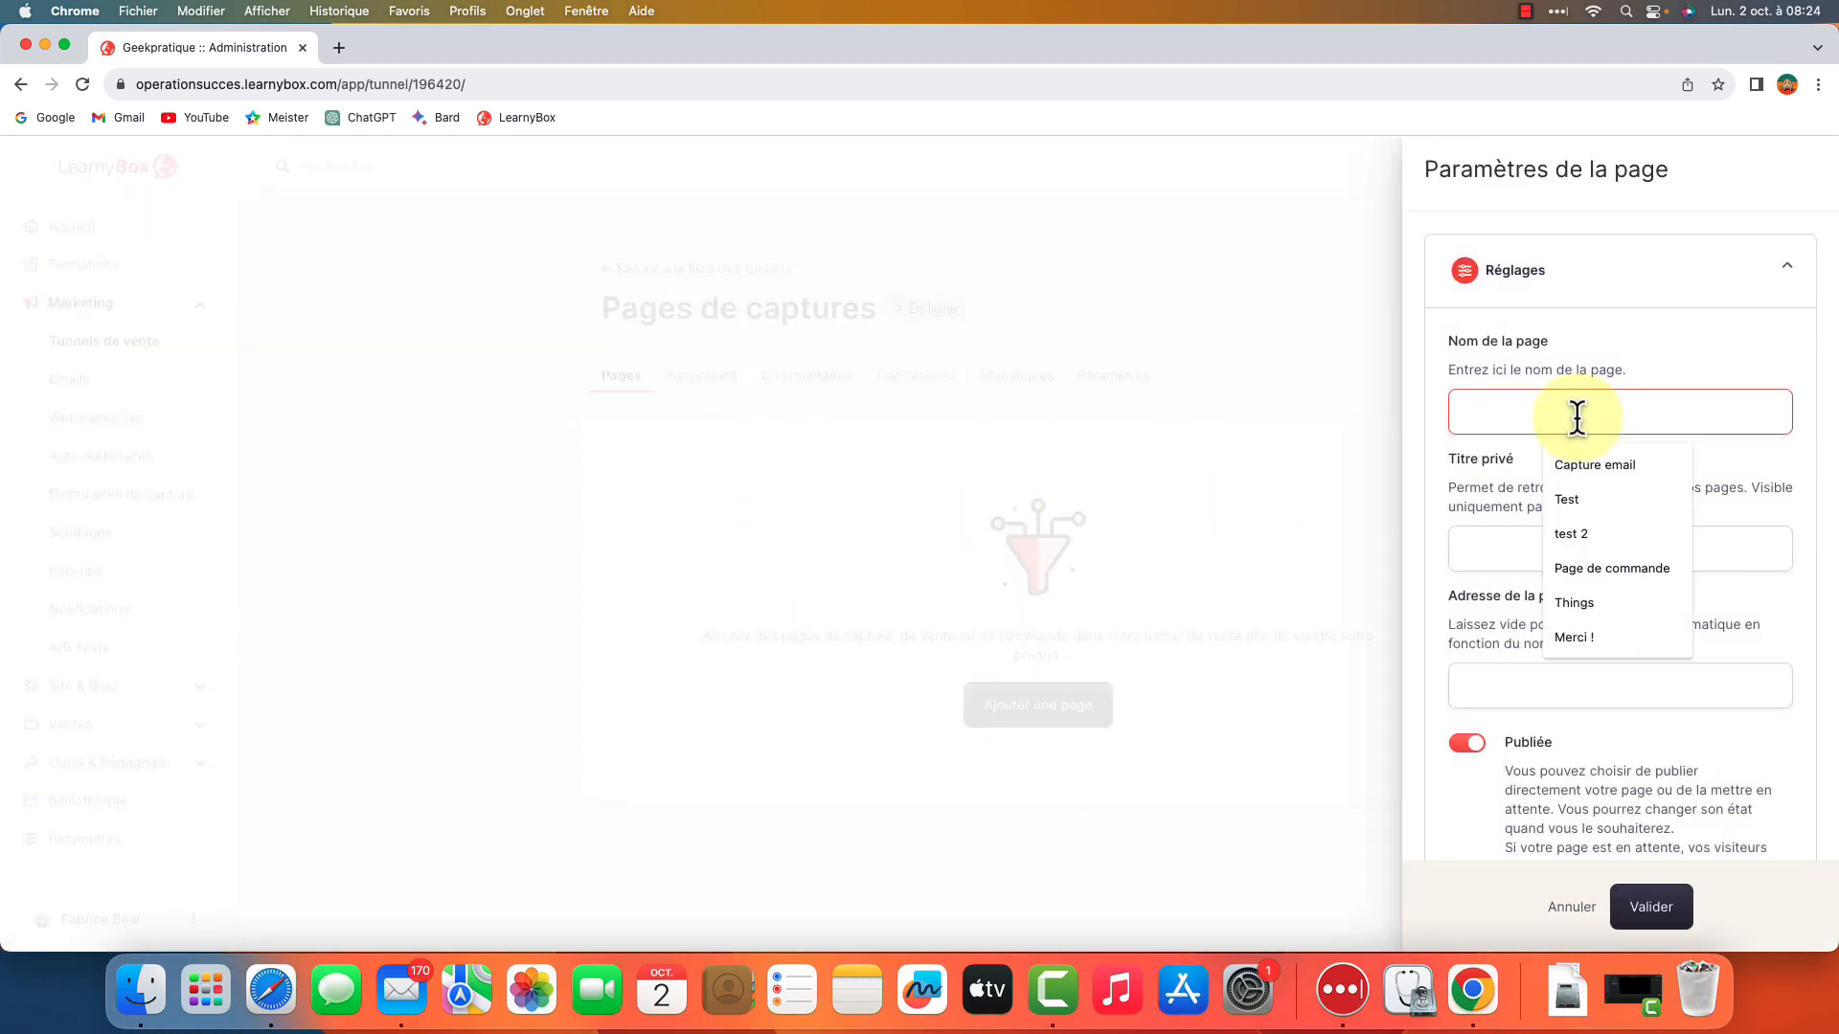
{"action": "left_click", "coordinate": [1603, 359]}
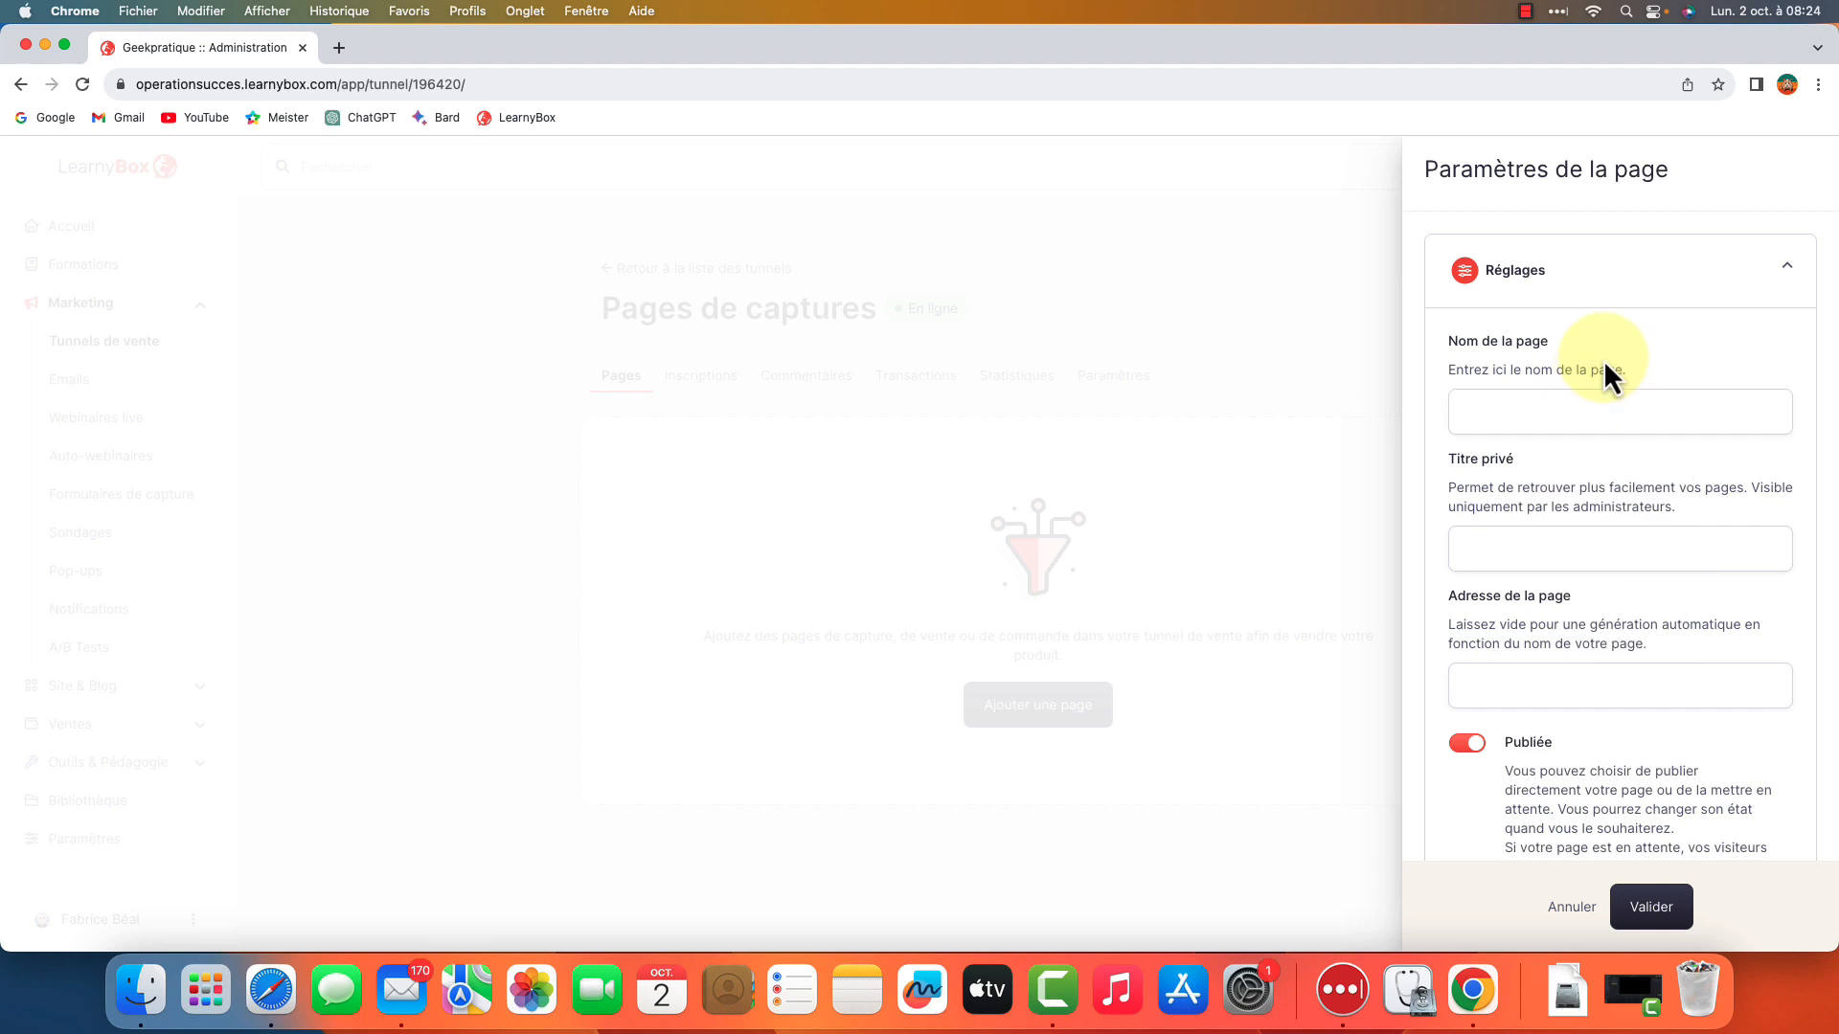
{"action": "left_click", "coordinate": [1555, 425]}
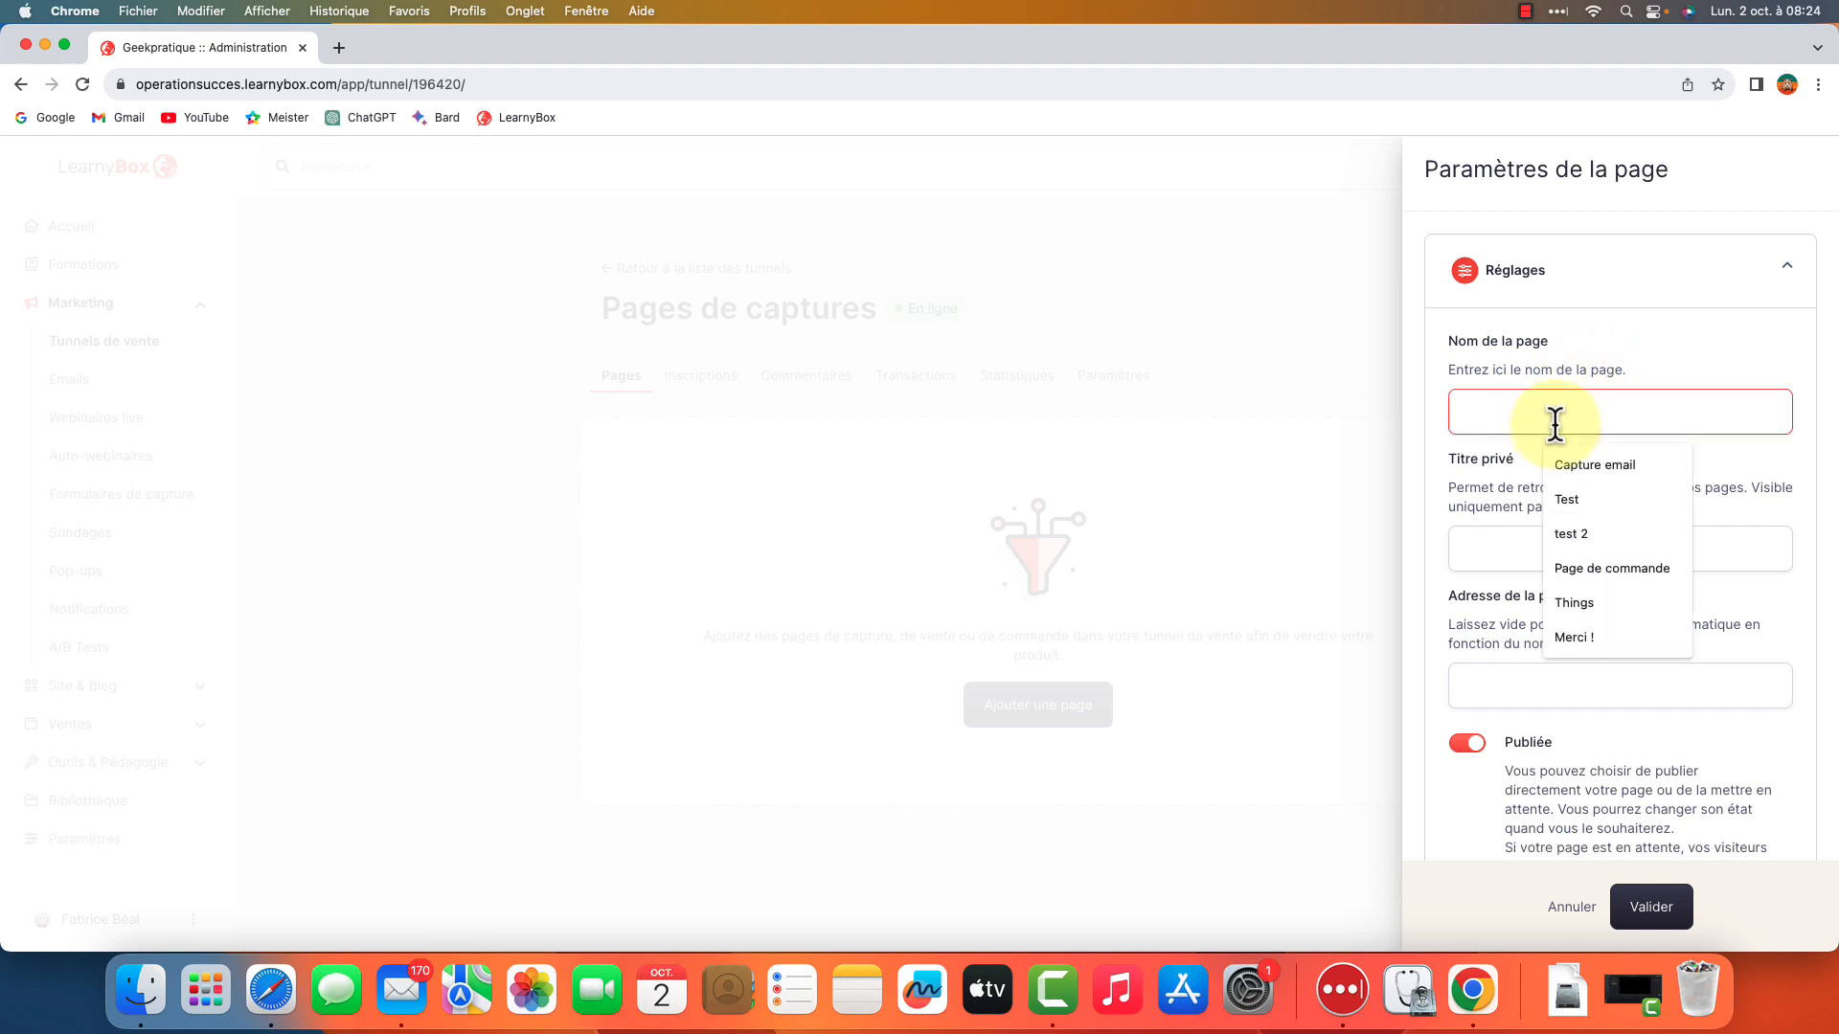
{"action": "type", "text": "Inscrivez-vous"}
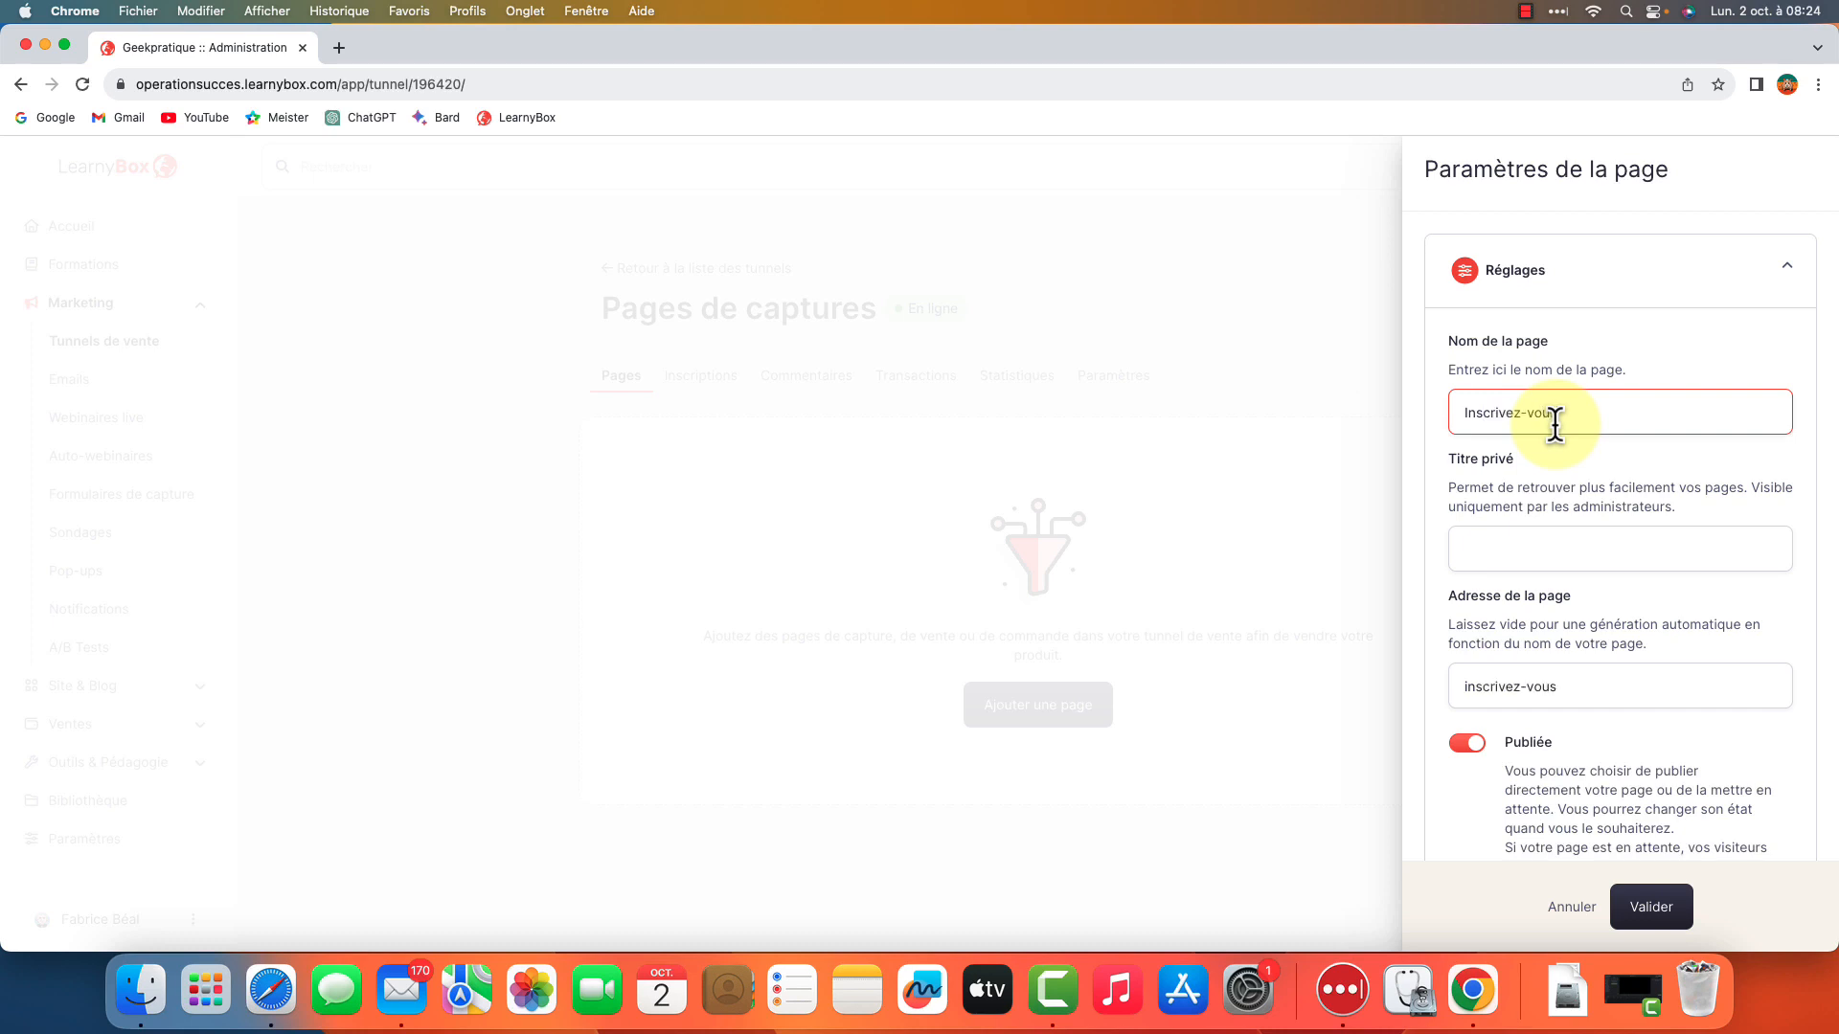
Set the page's private title to "1ere page de capture"
{"action": "left_click", "coordinate": [1512, 532]}
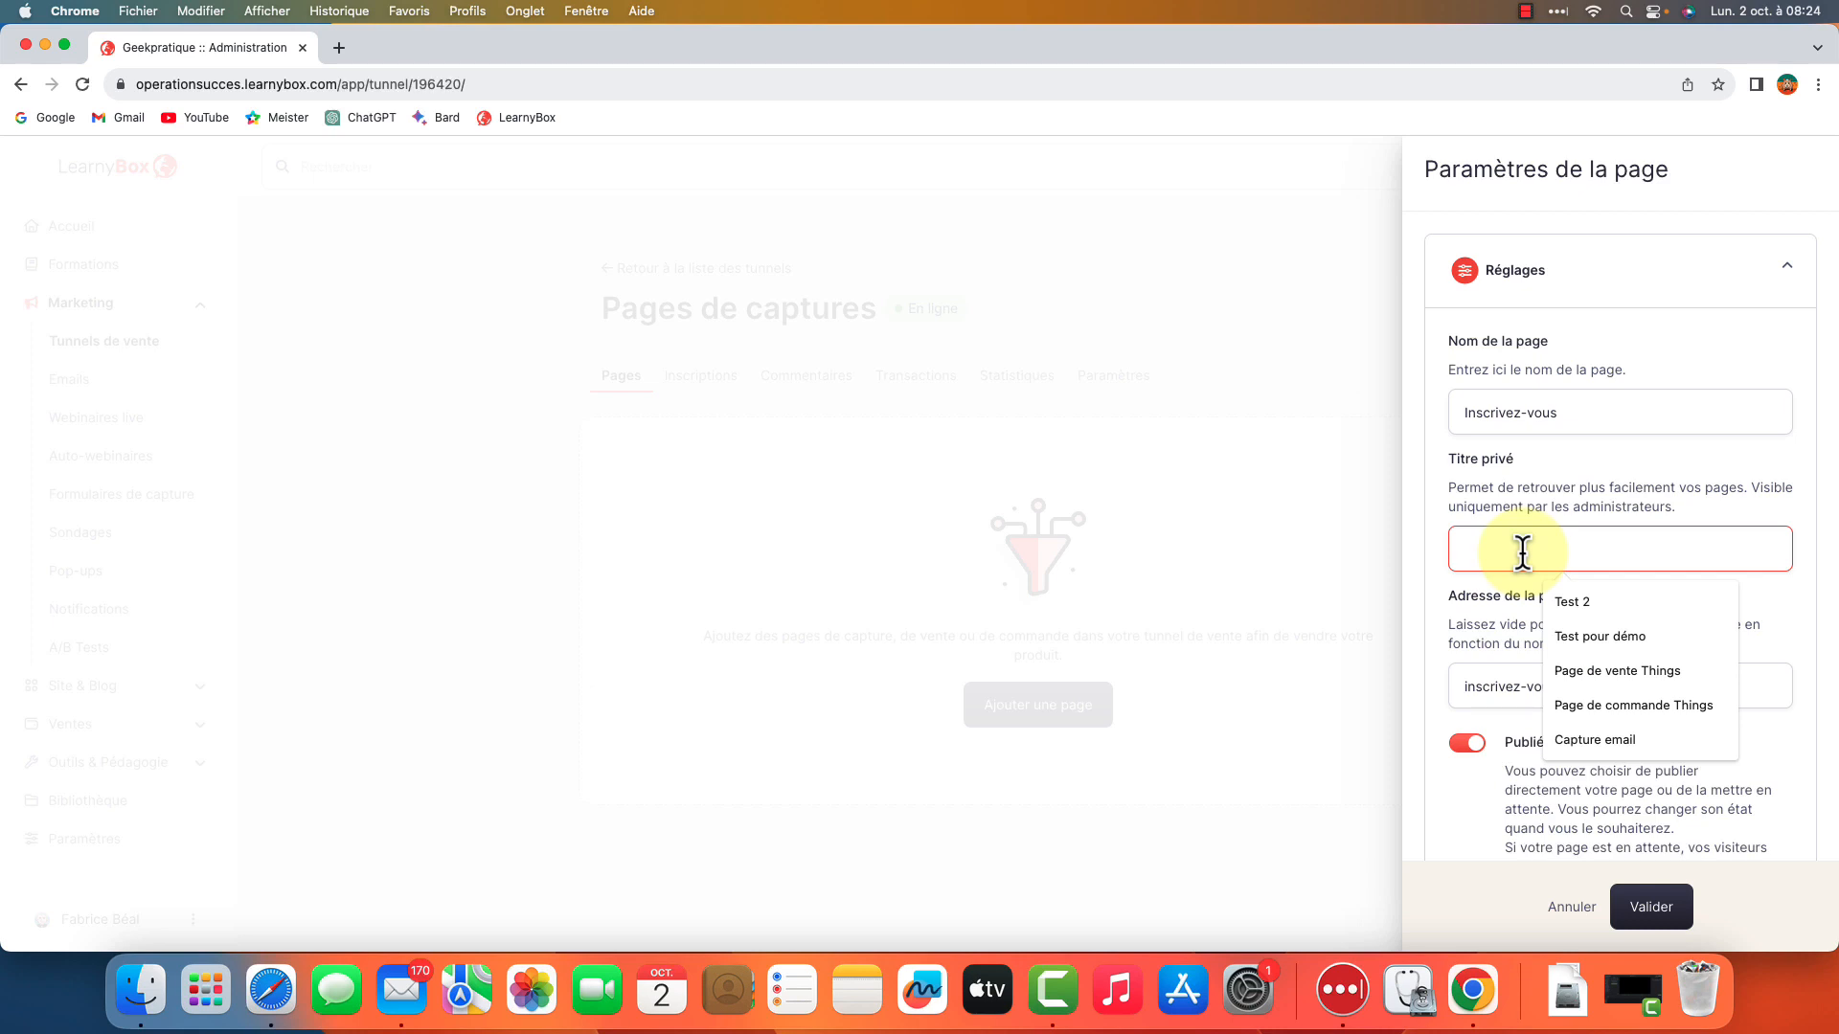
{"action": "type", "text": "1e"}
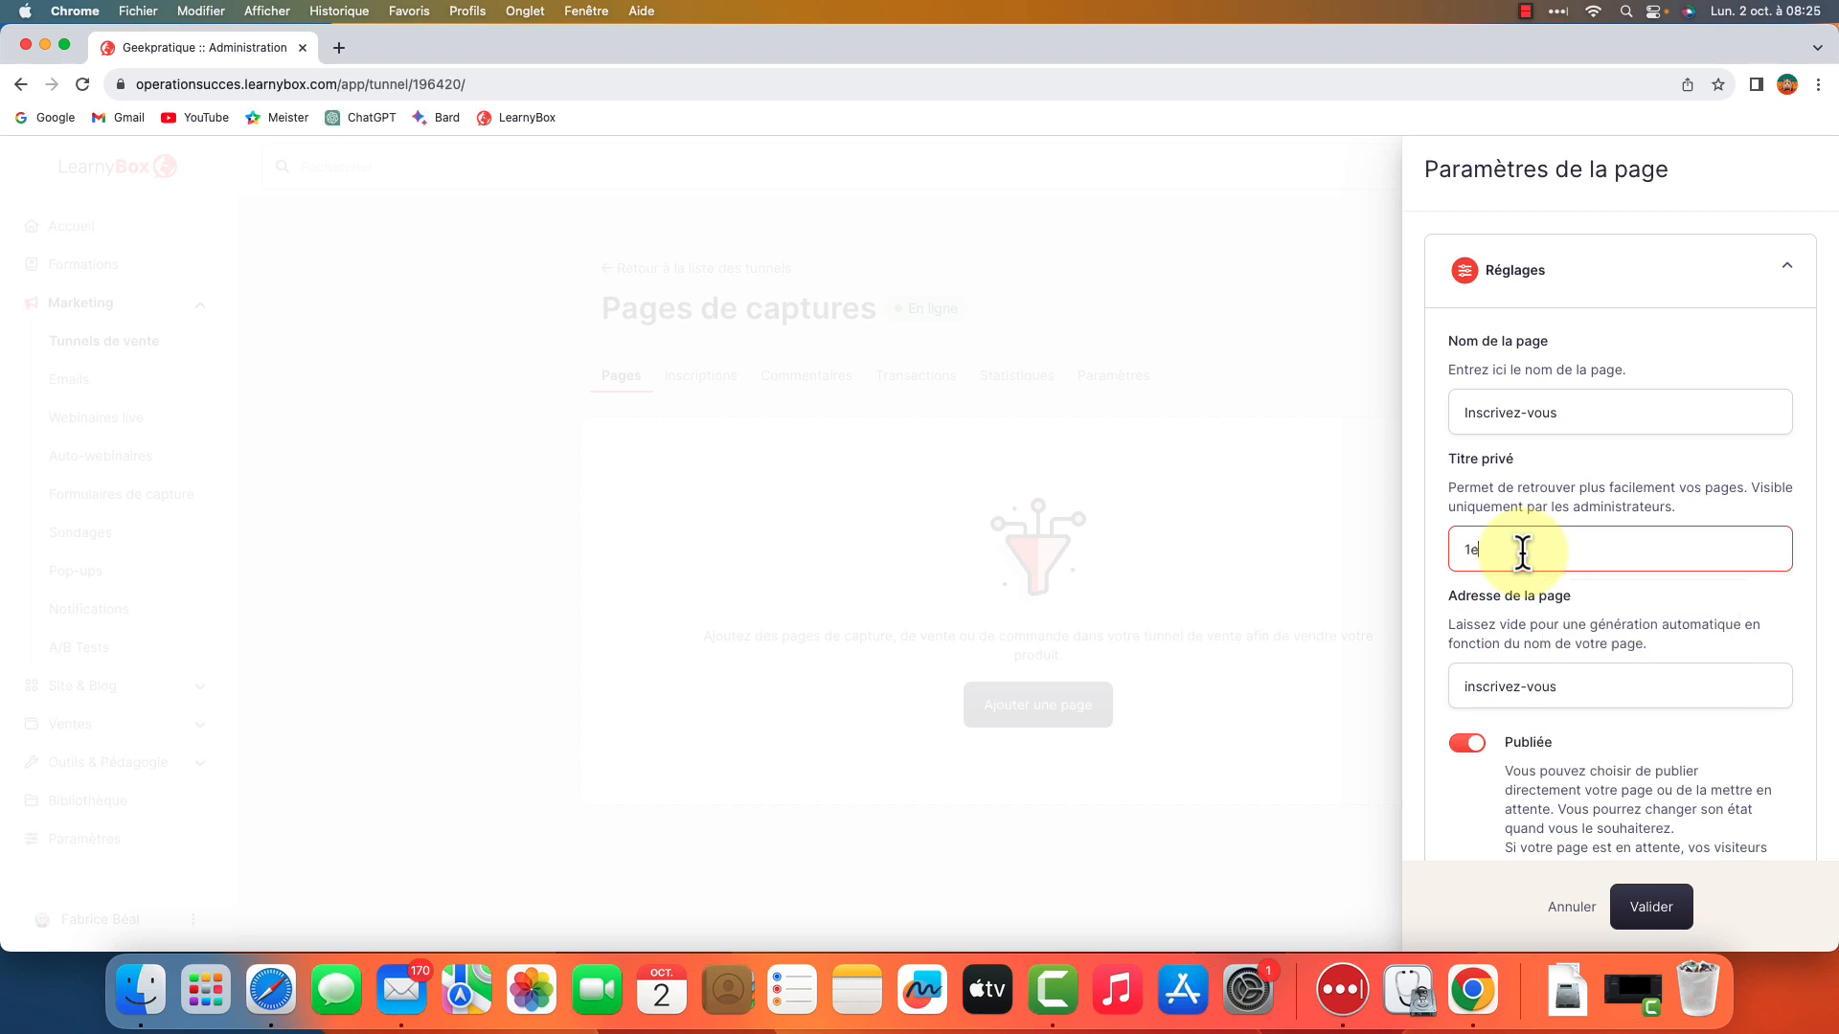
{"action": "type", "text": "re page de capture"}
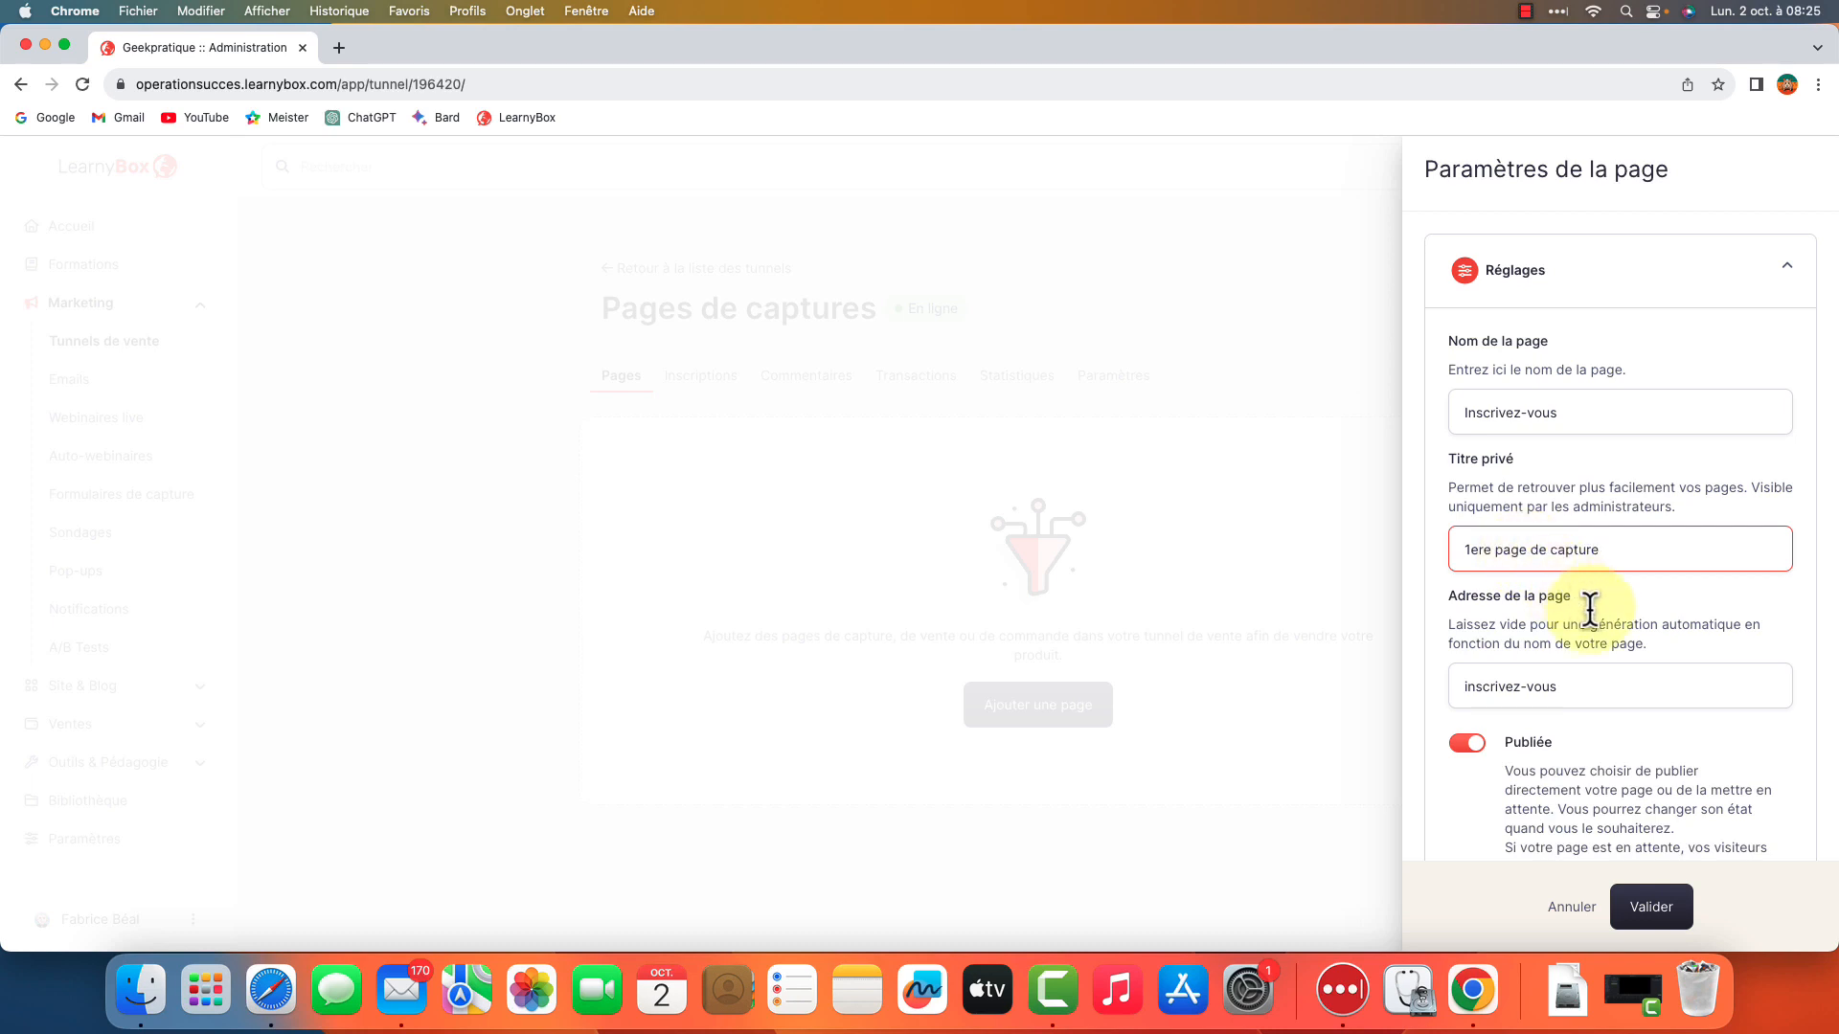
{"action": "left_click", "coordinate": [1602, 687]}
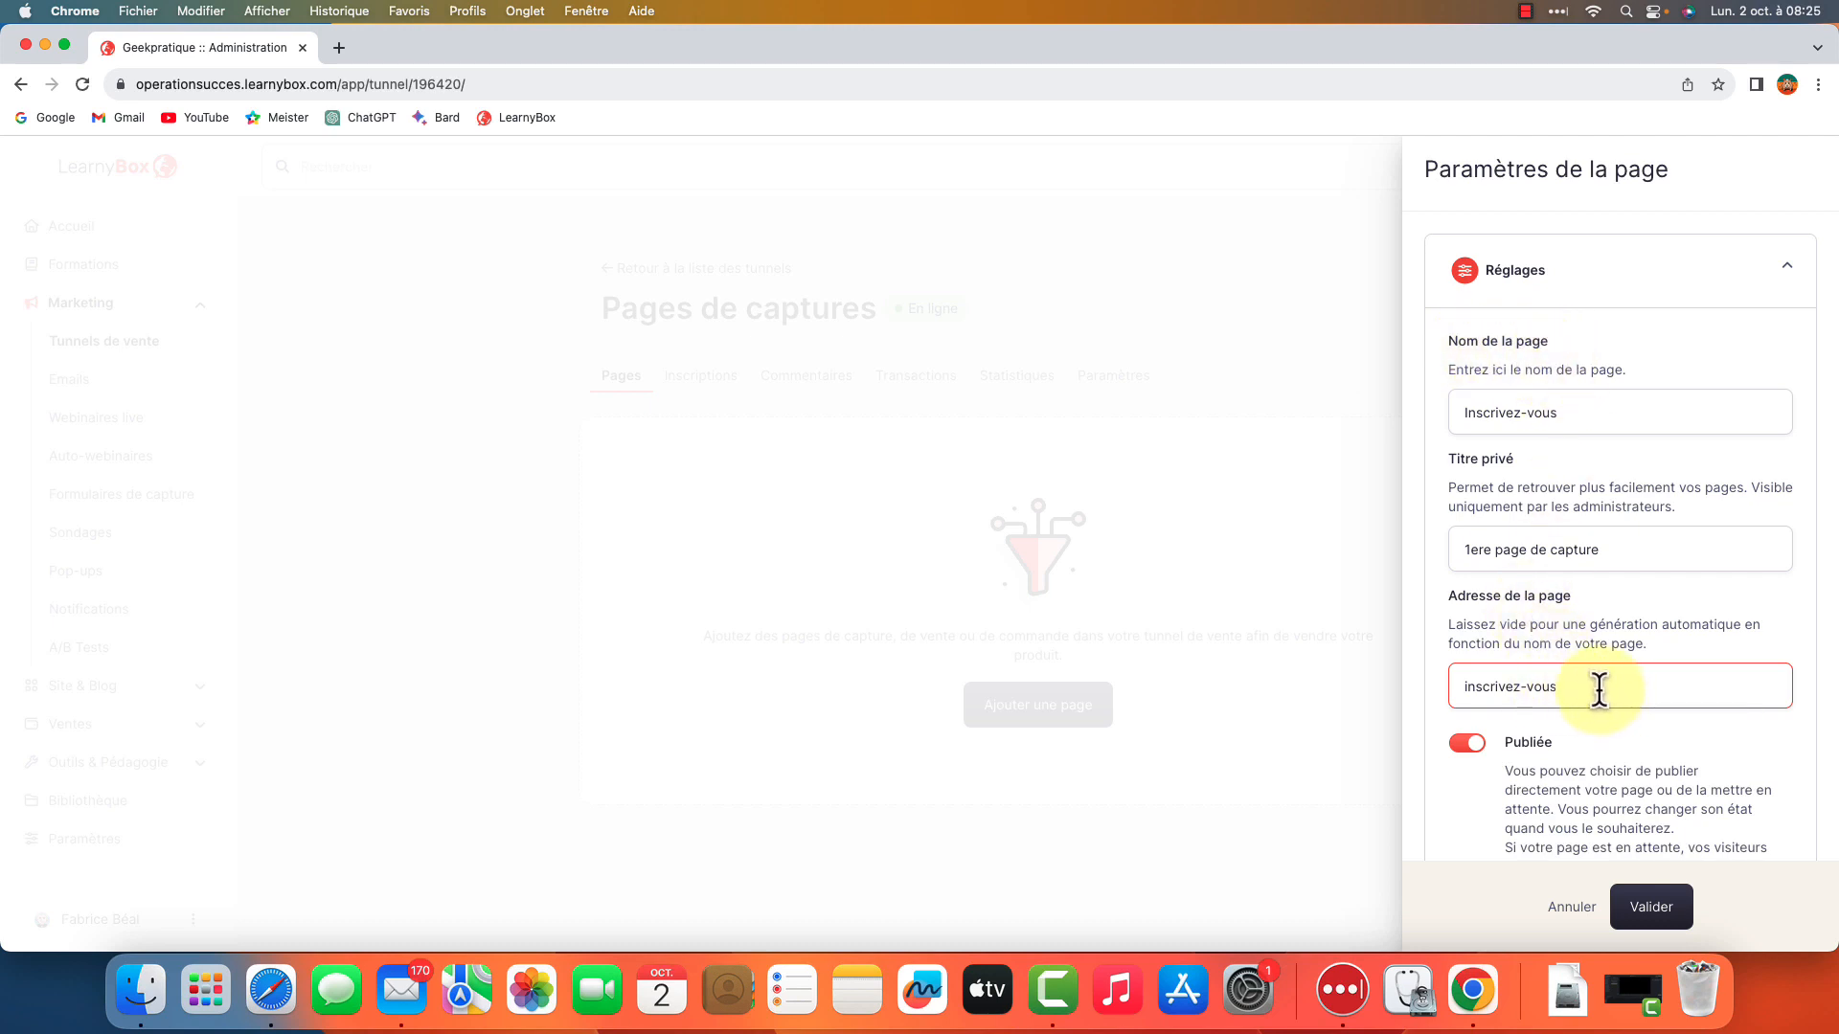
Choose the first LearnyBox template as the capture page's model and validate the page settings
{"action": "scroll", "coordinate": [1568, 620], "scroll_direction": "down", "scroll_amount": 5}
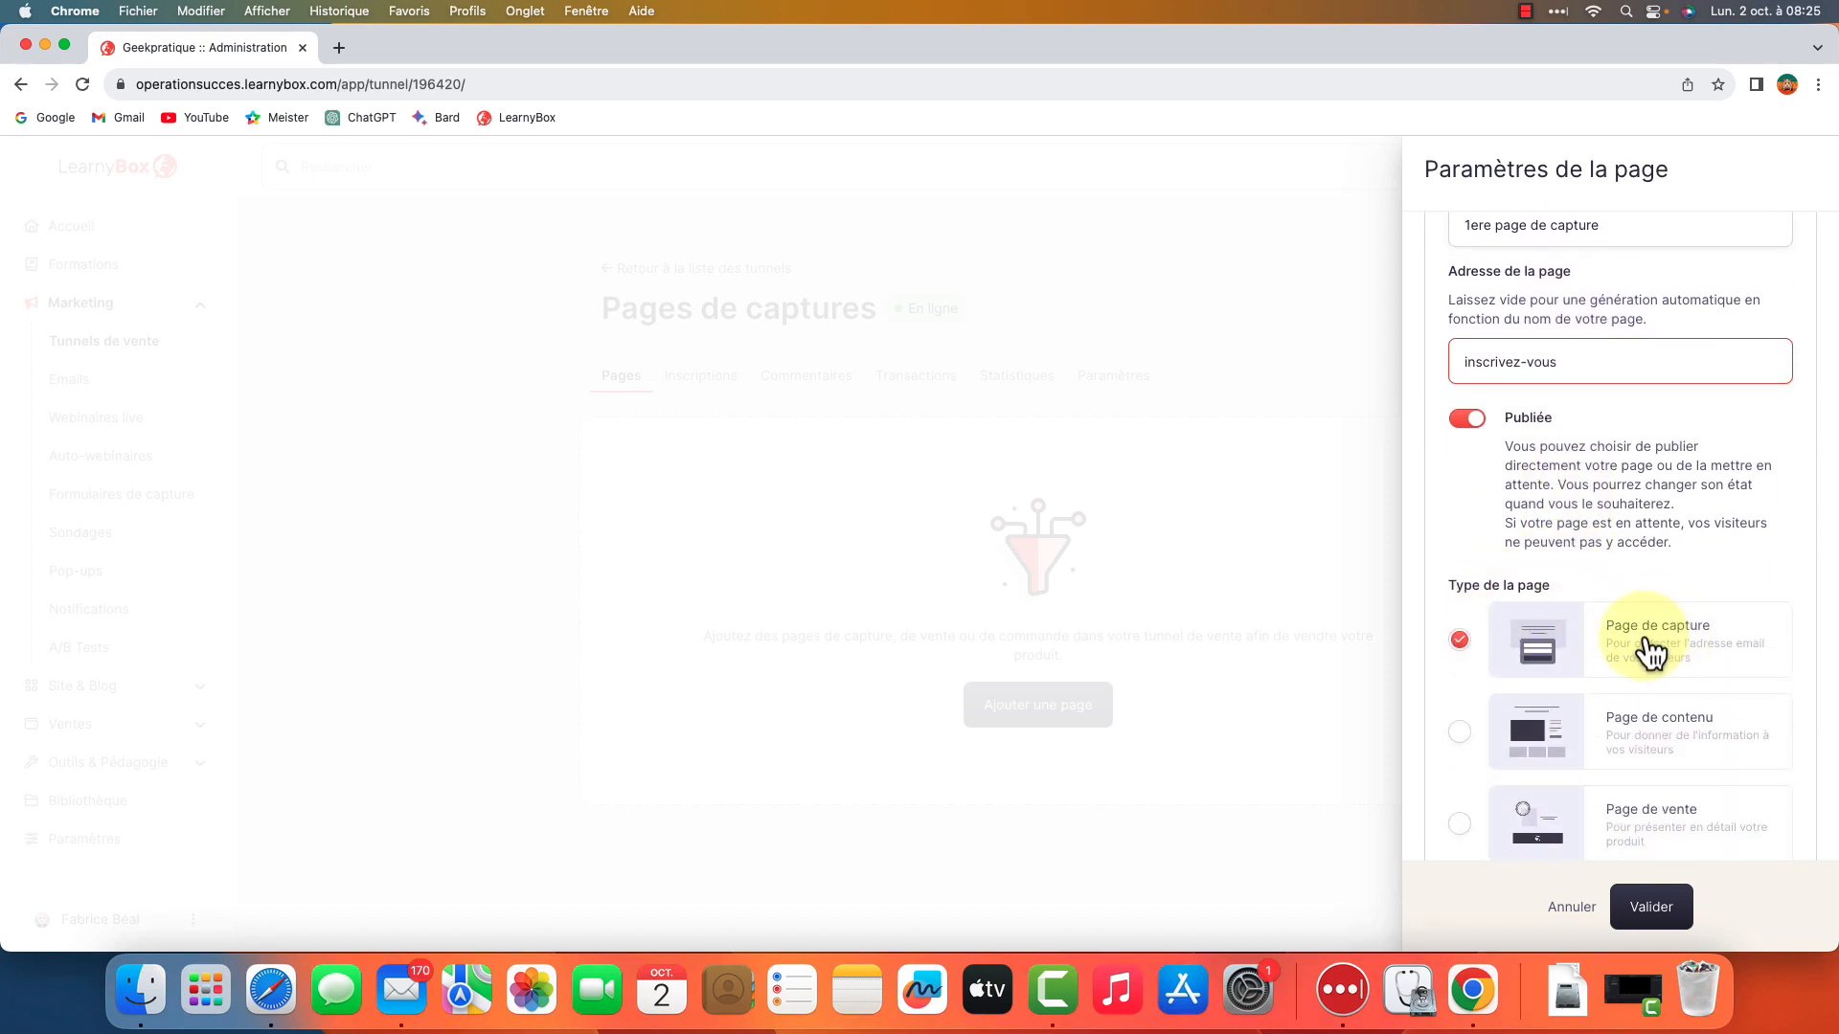
{"action": "scroll", "coordinate": [1649, 654], "scroll_direction": "down", "scroll_amount": 2}
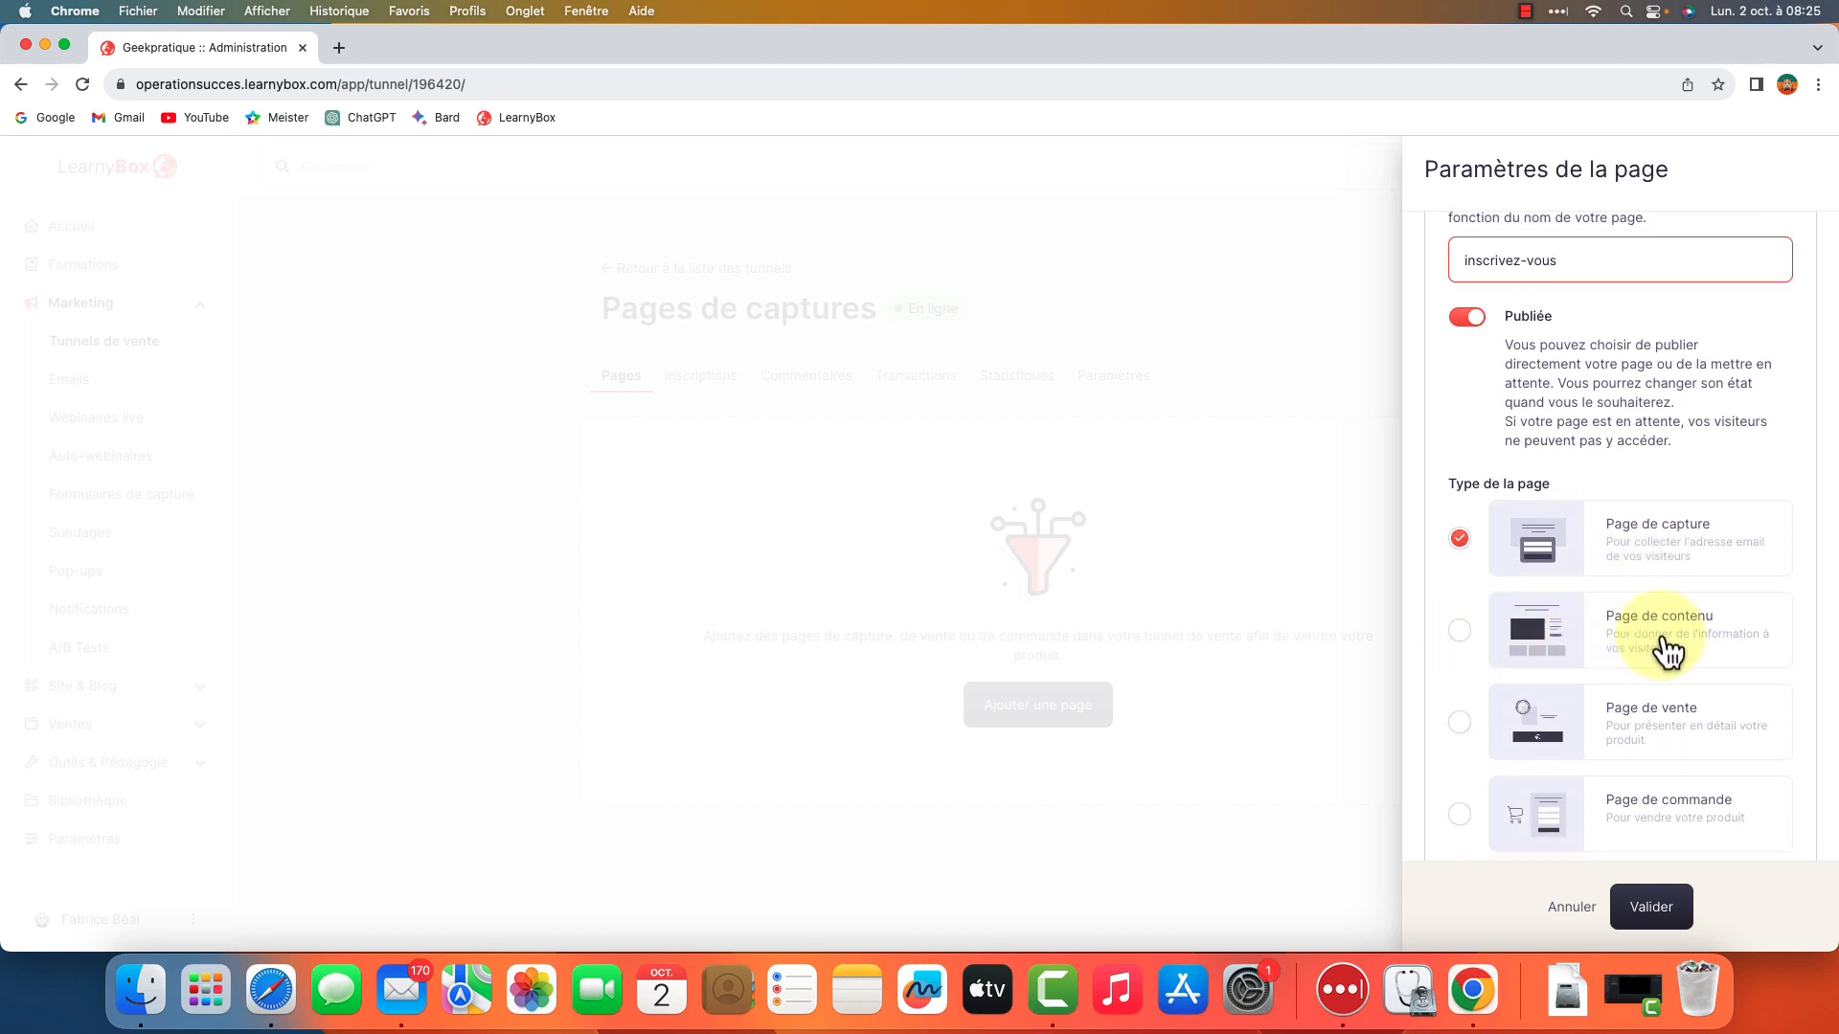
{"action": "scroll", "coordinate": [1663, 645], "scroll_direction": "down", "scroll_amount": 1}
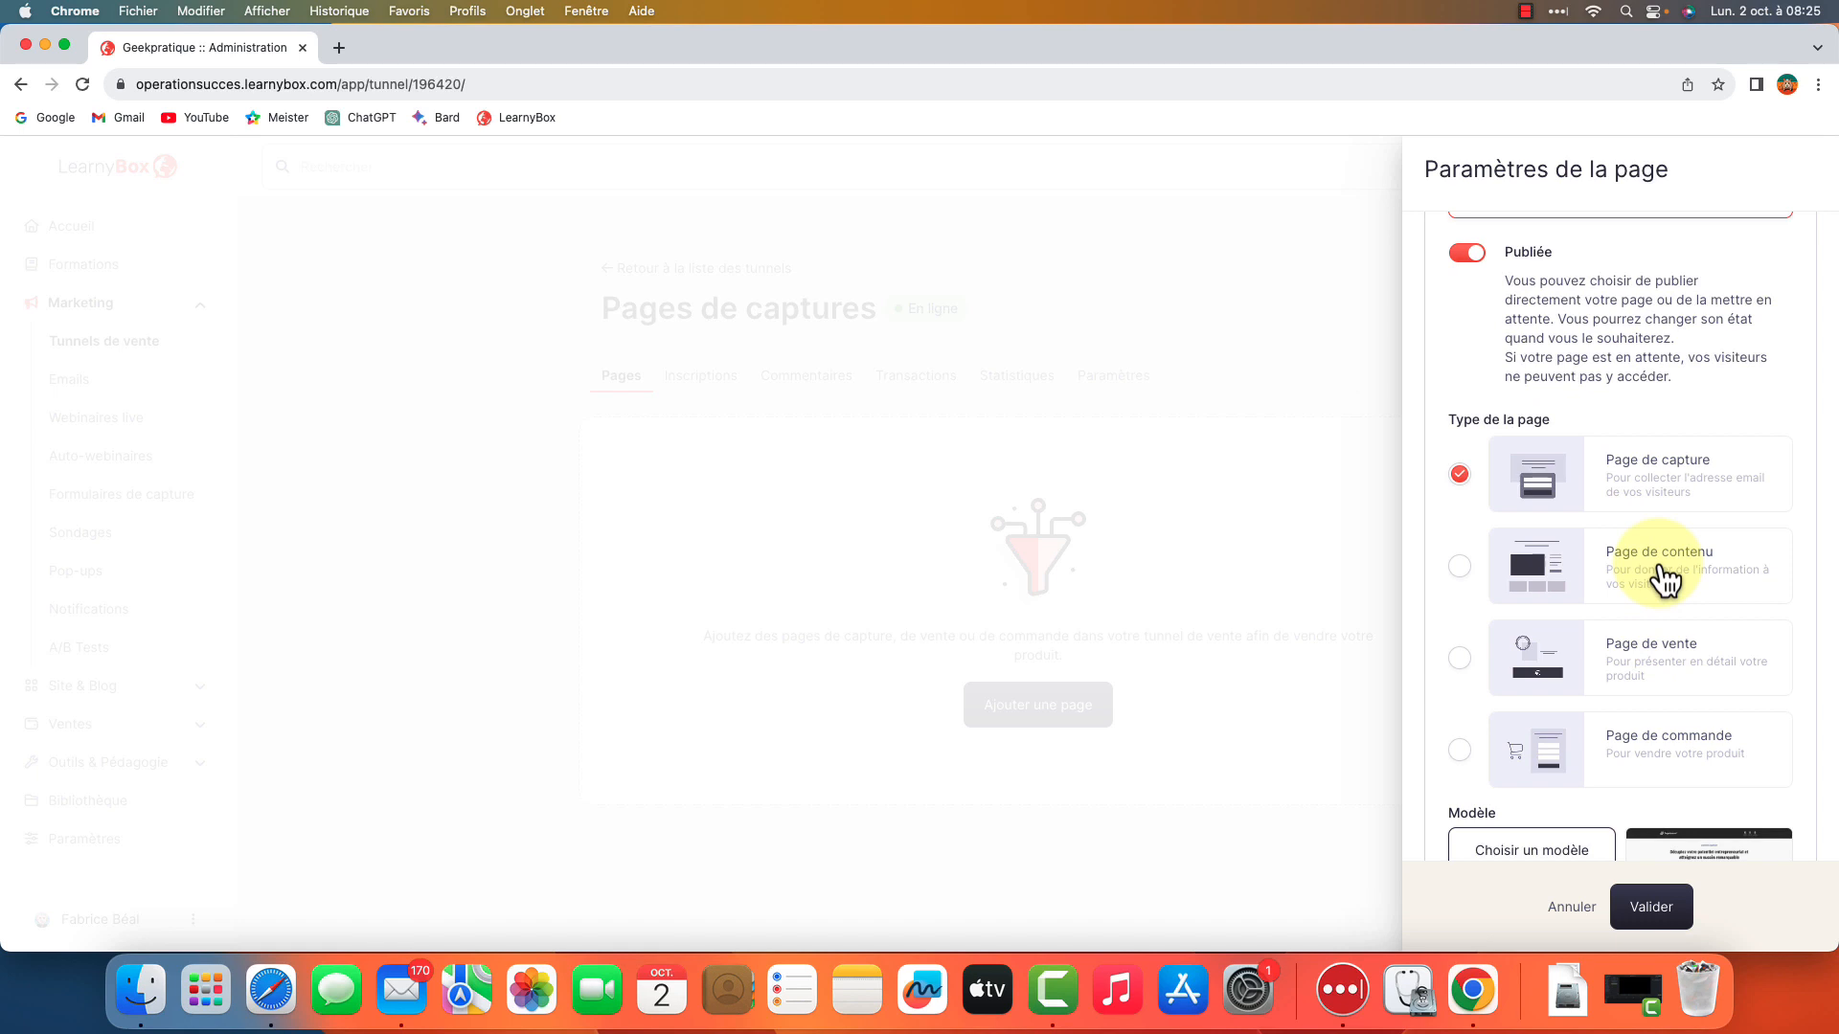
{"action": "scroll", "coordinate": [1590, 613], "scroll_direction": "down", "scroll_amount": 5}
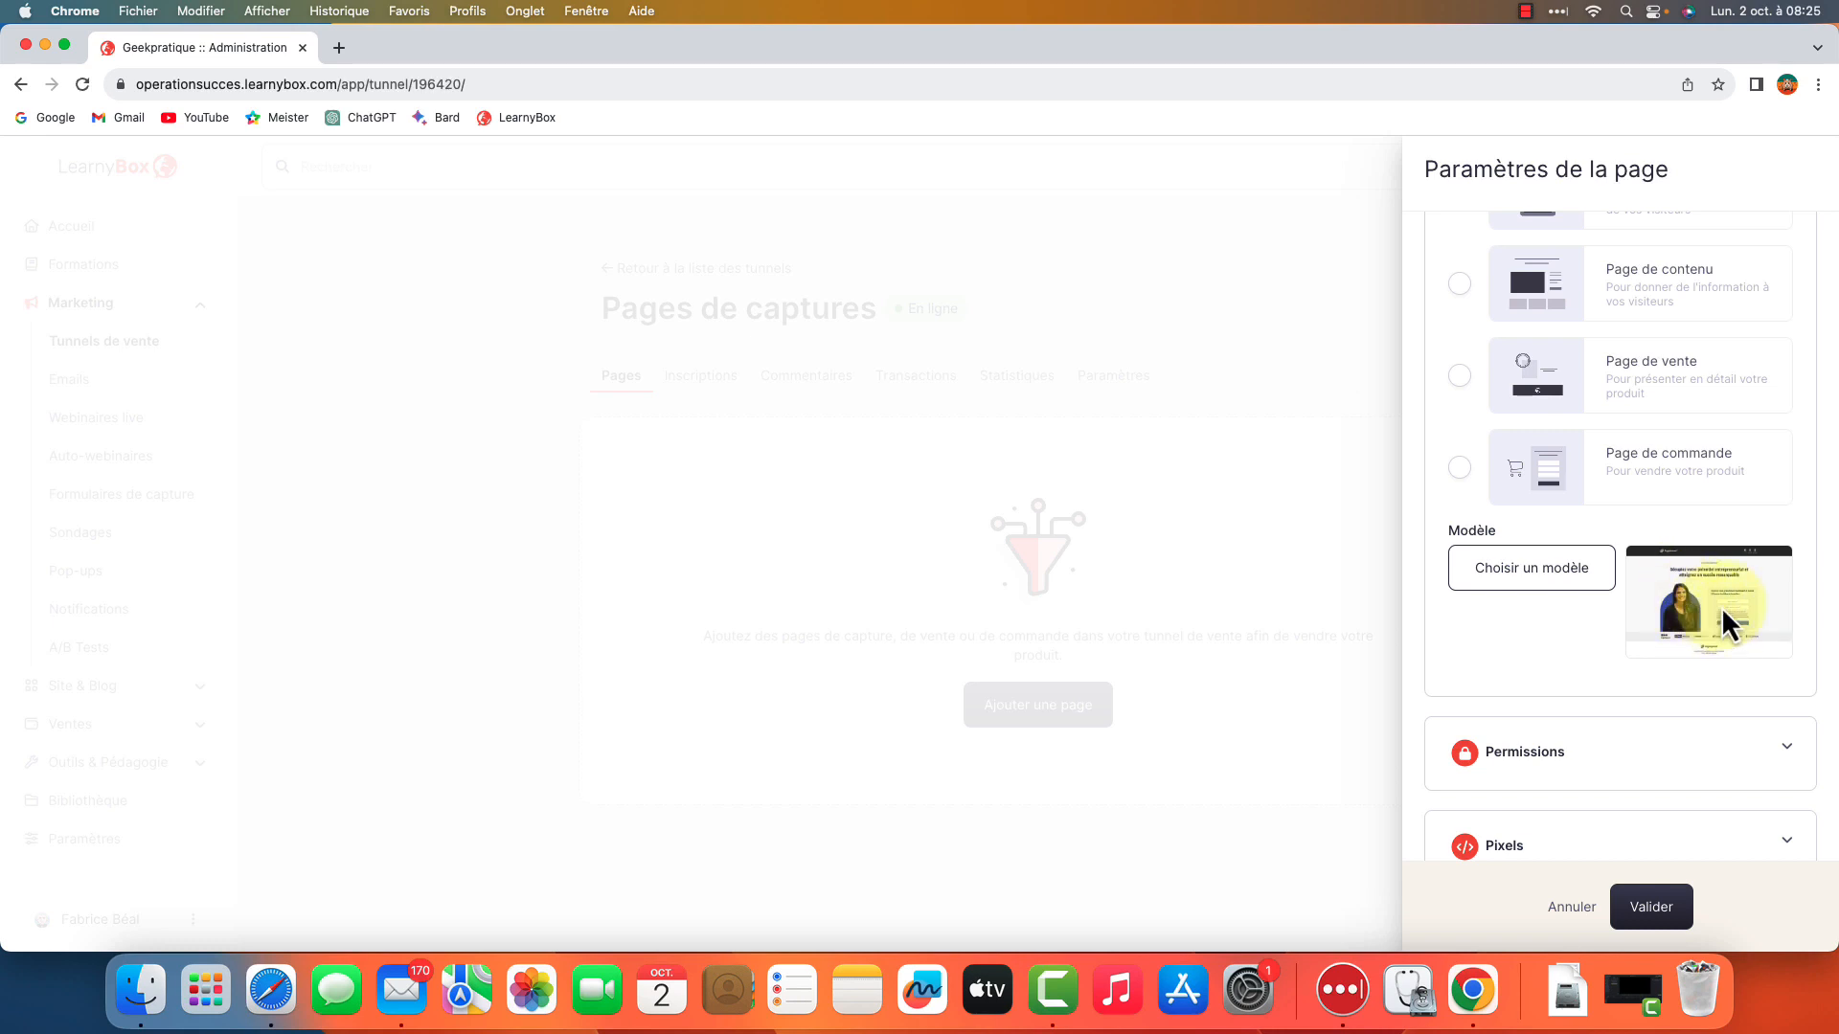
{"action": "left_click", "coordinate": [1530, 574]}
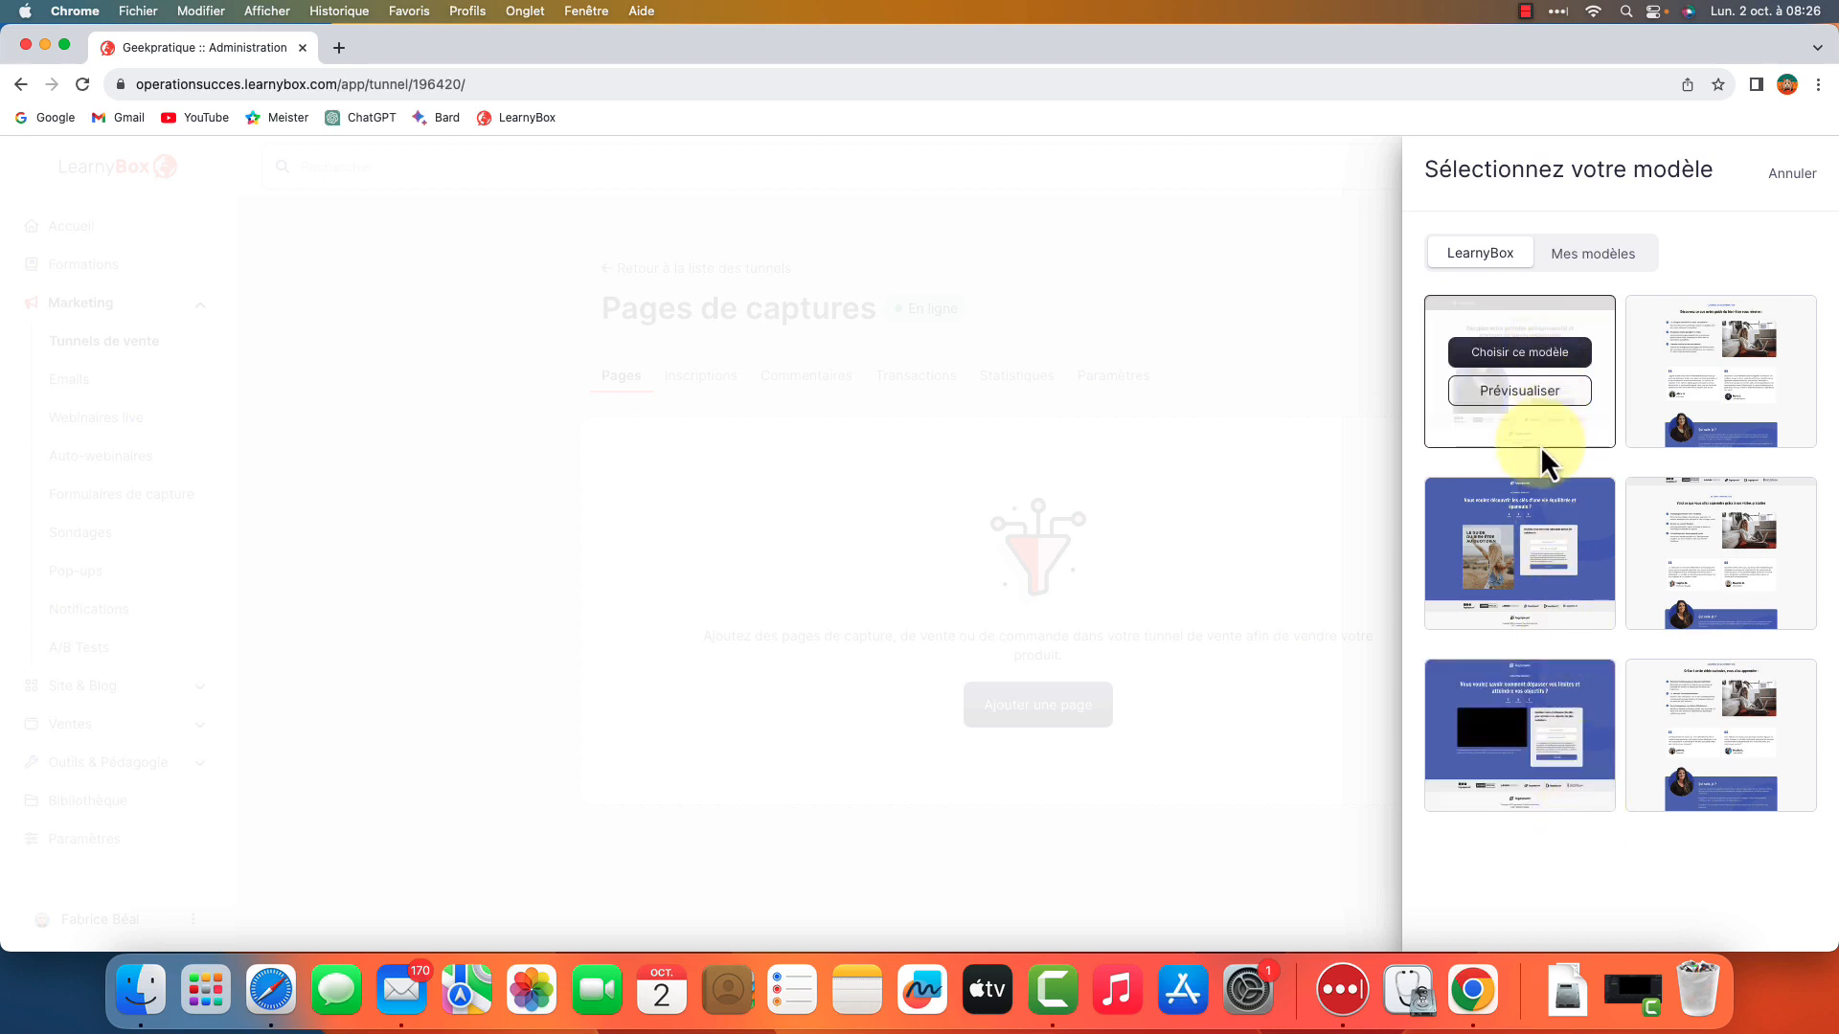
{"action": "mouse_move", "coordinate": [1553, 426]}
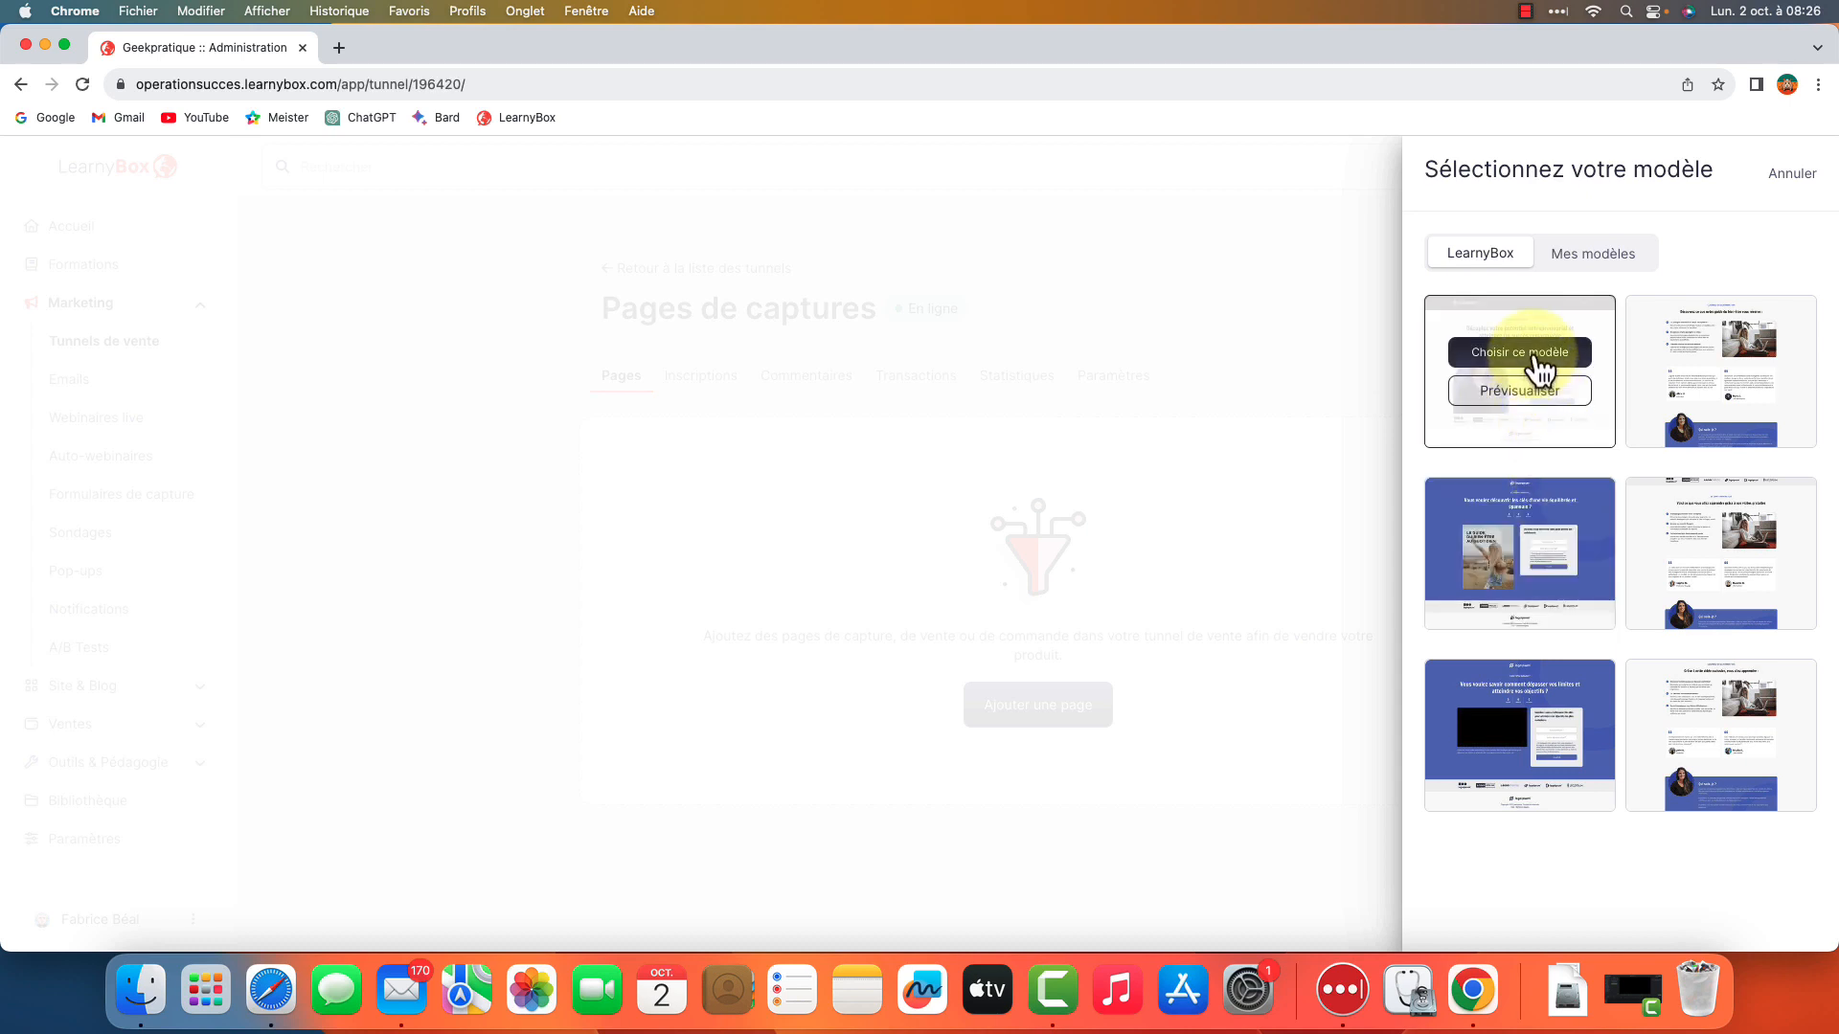
{"action": "left_click", "coordinate": [1538, 362]}
{"action": "scroll", "coordinate": [1584, 671], "scroll_direction": "down", "scroll_amount": 3}
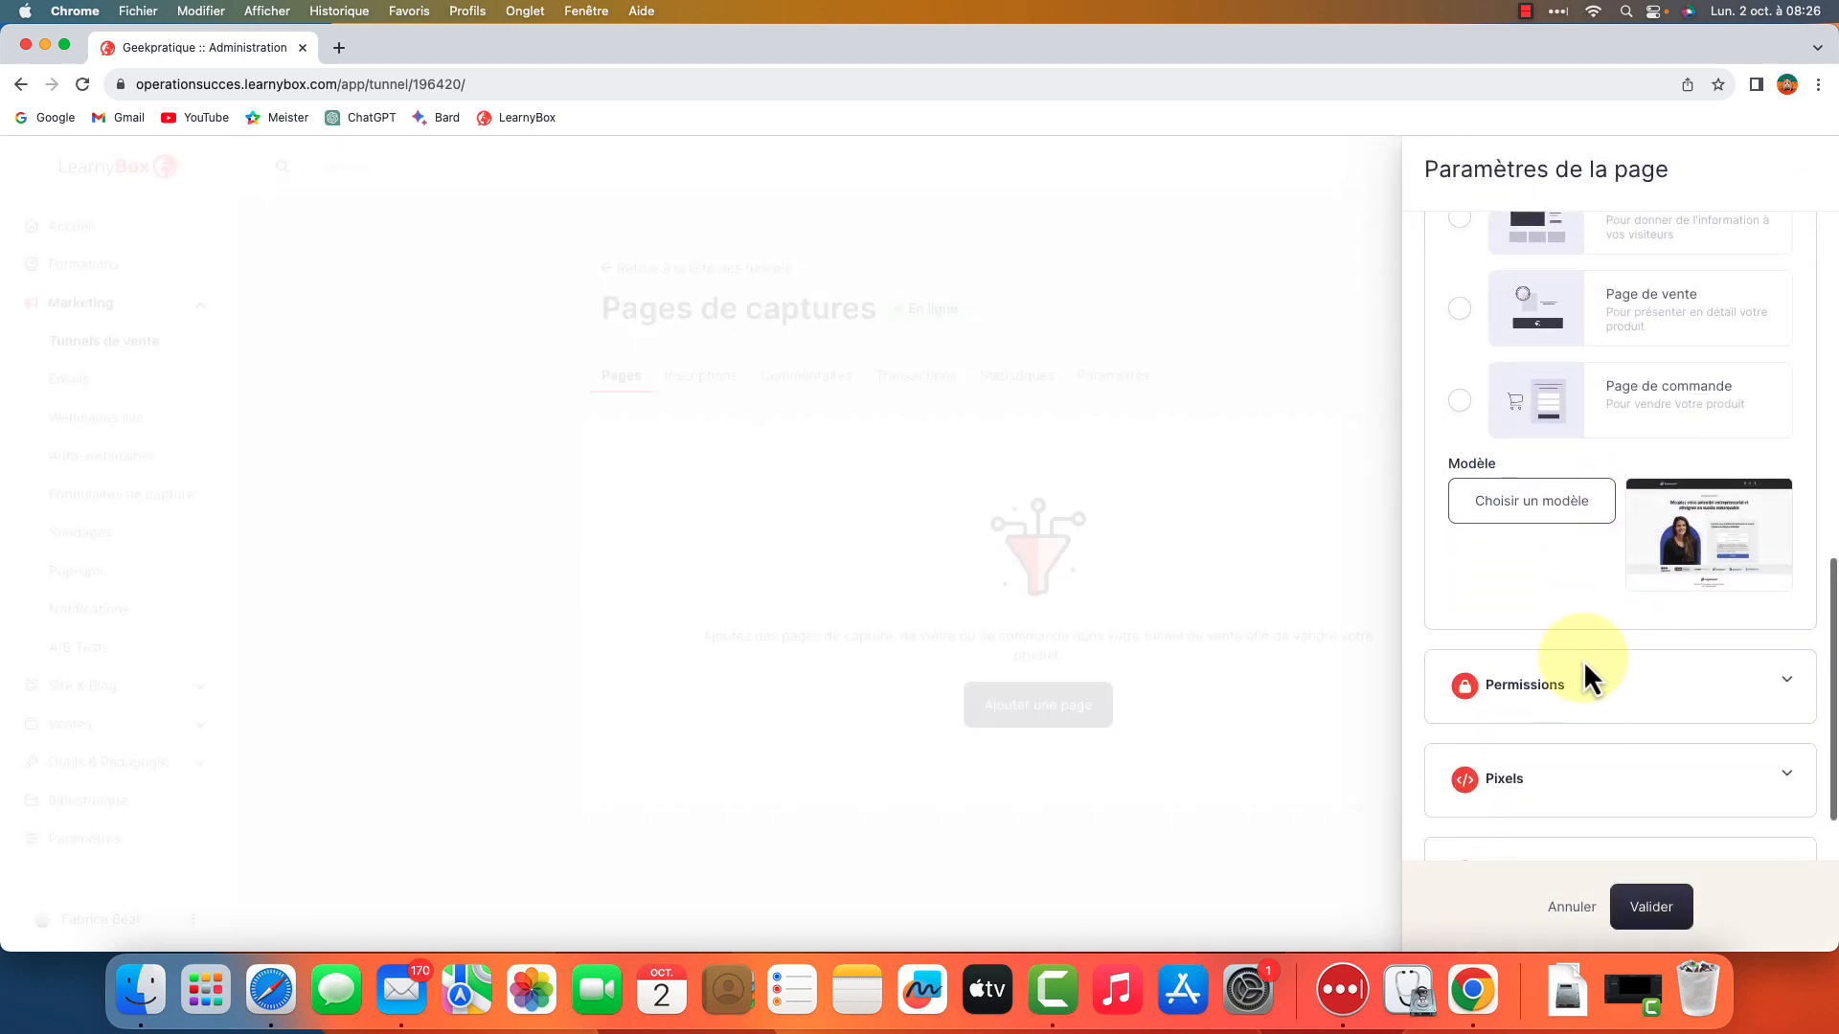
{"action": "left_click", "coordinate": [1668, 900]}
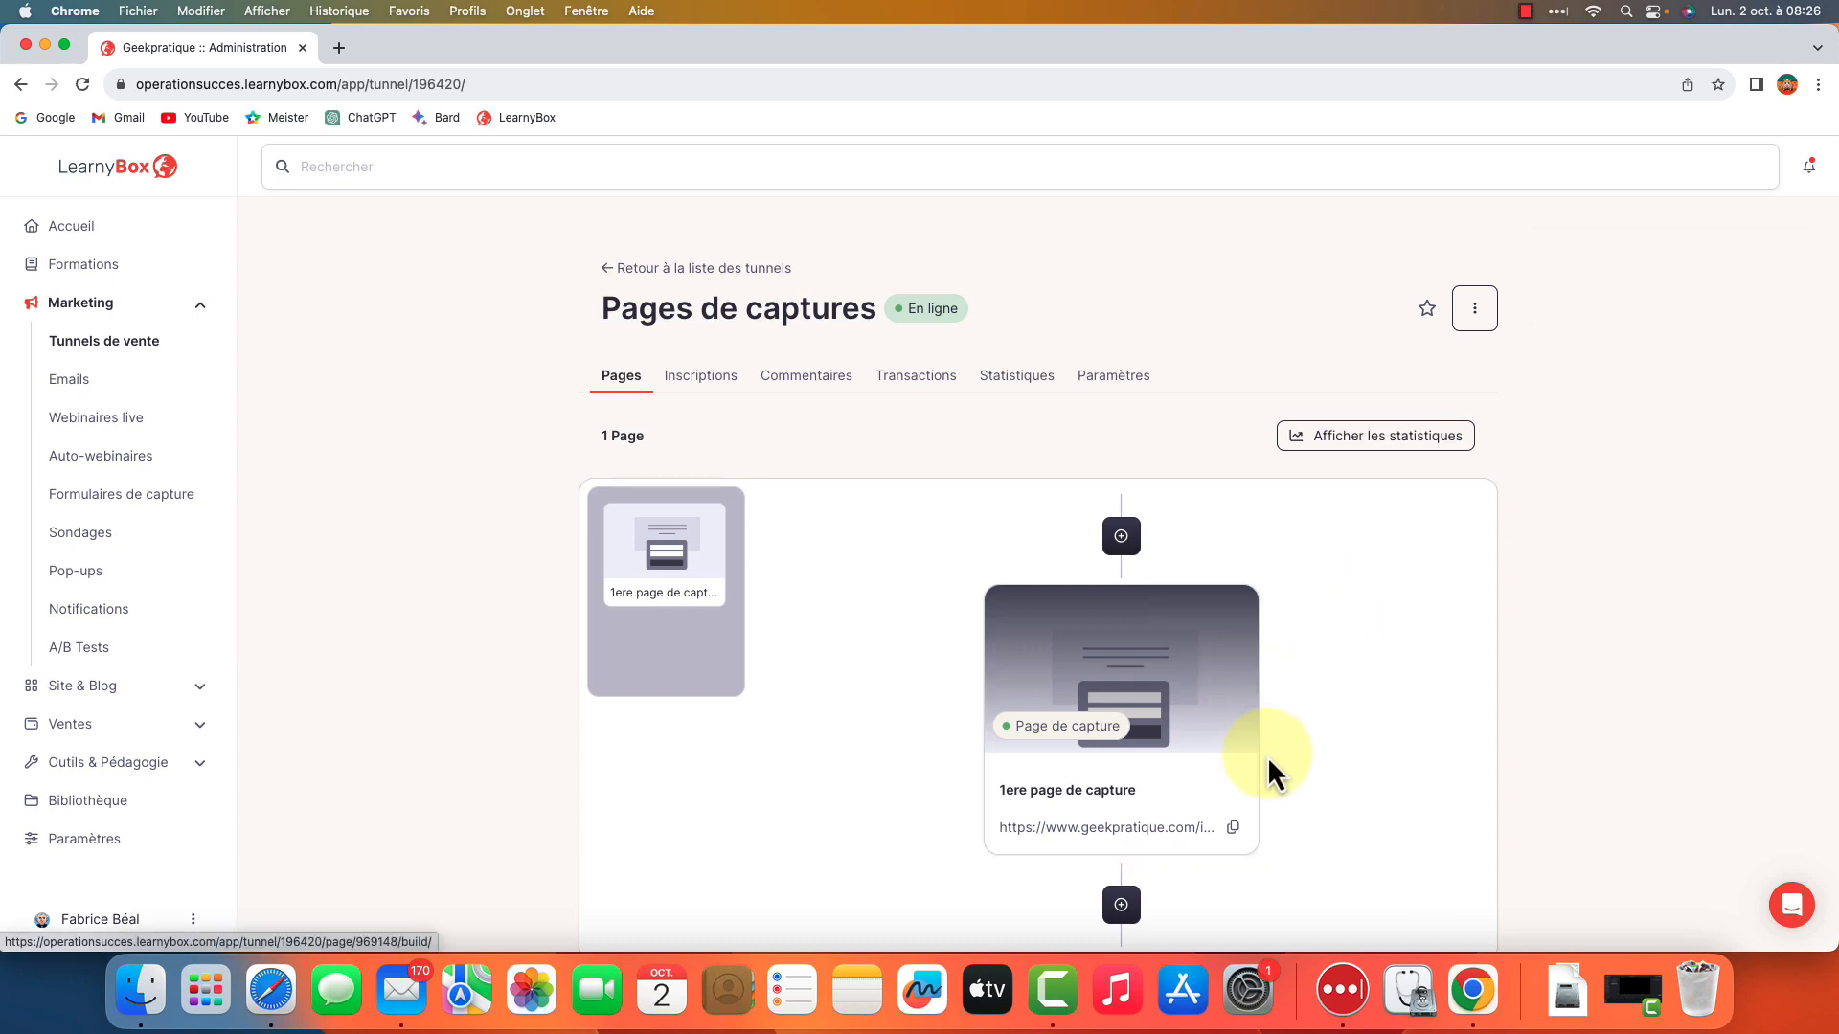
Open the capture page's public link, allow the cookies and look through the page down to its footer
{"action": "left_click", "coordinate": [1073, 829]}
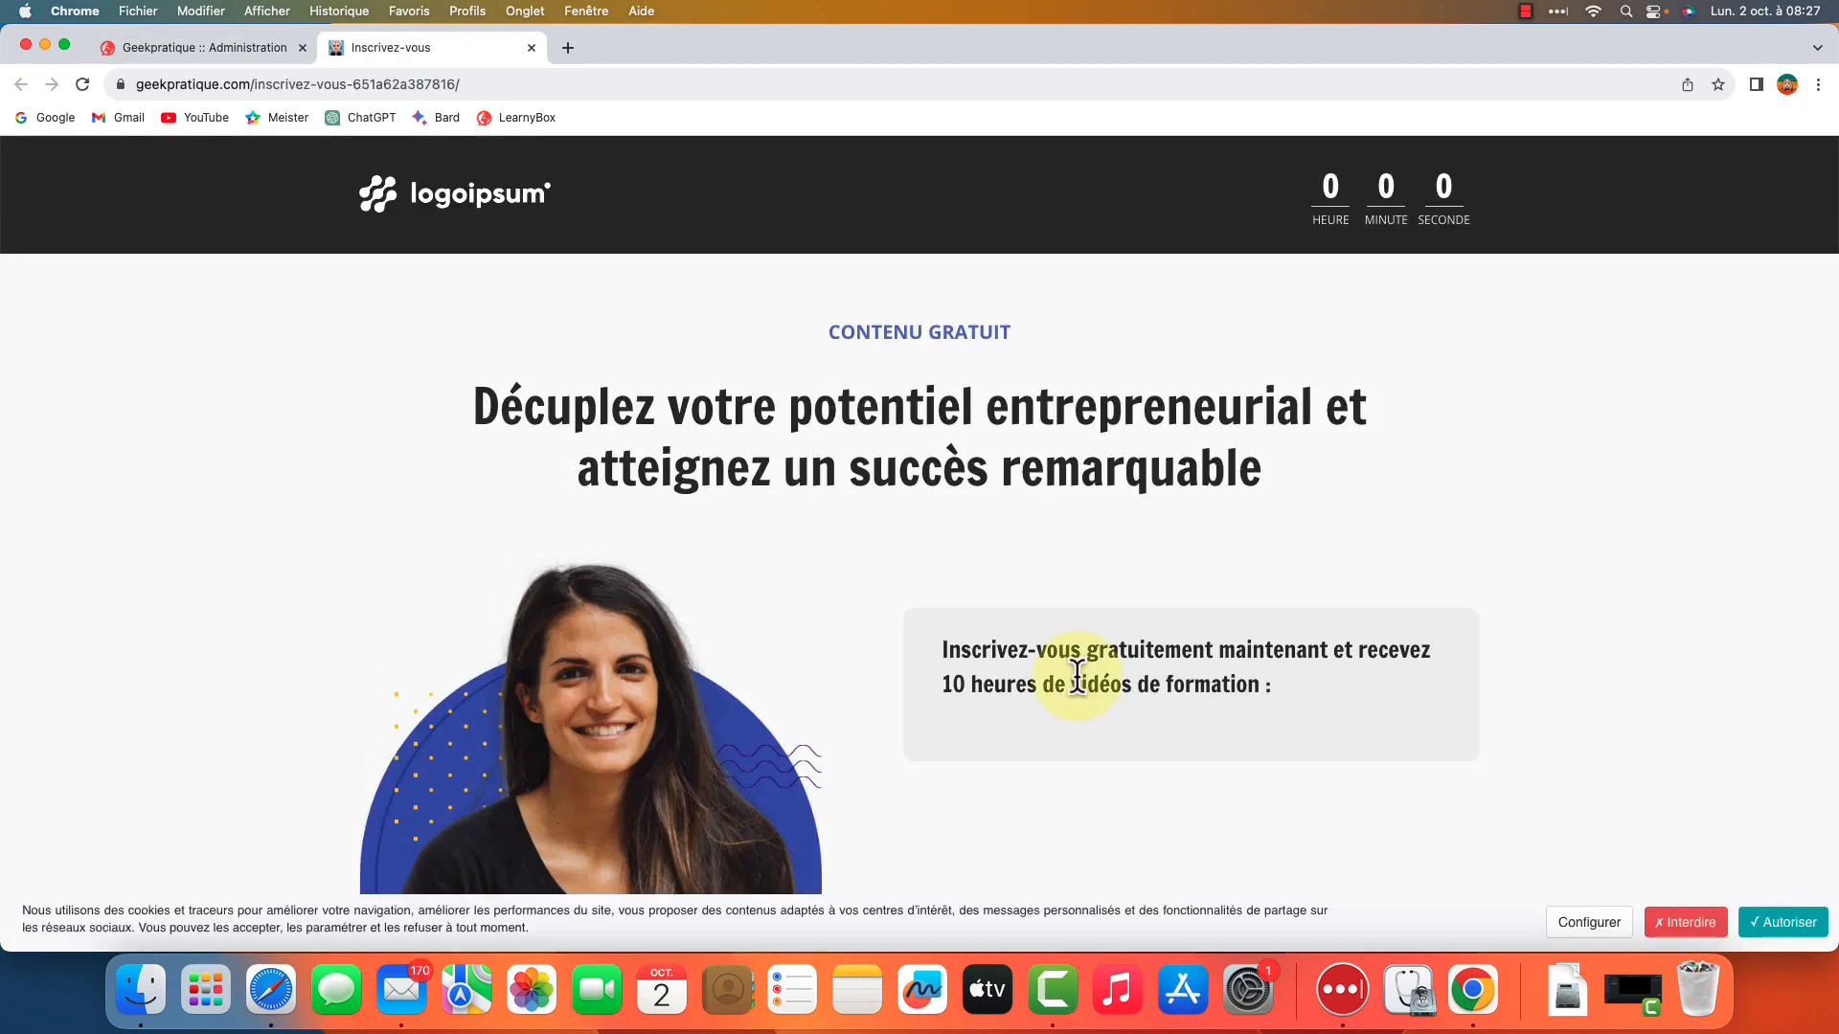
{"action": "left_click", "coordinate": [1776, 922]}
{"action": "scroll", "coordinate": [1242, 650], "scroll_direction": "down", "scroll_amount": 1}
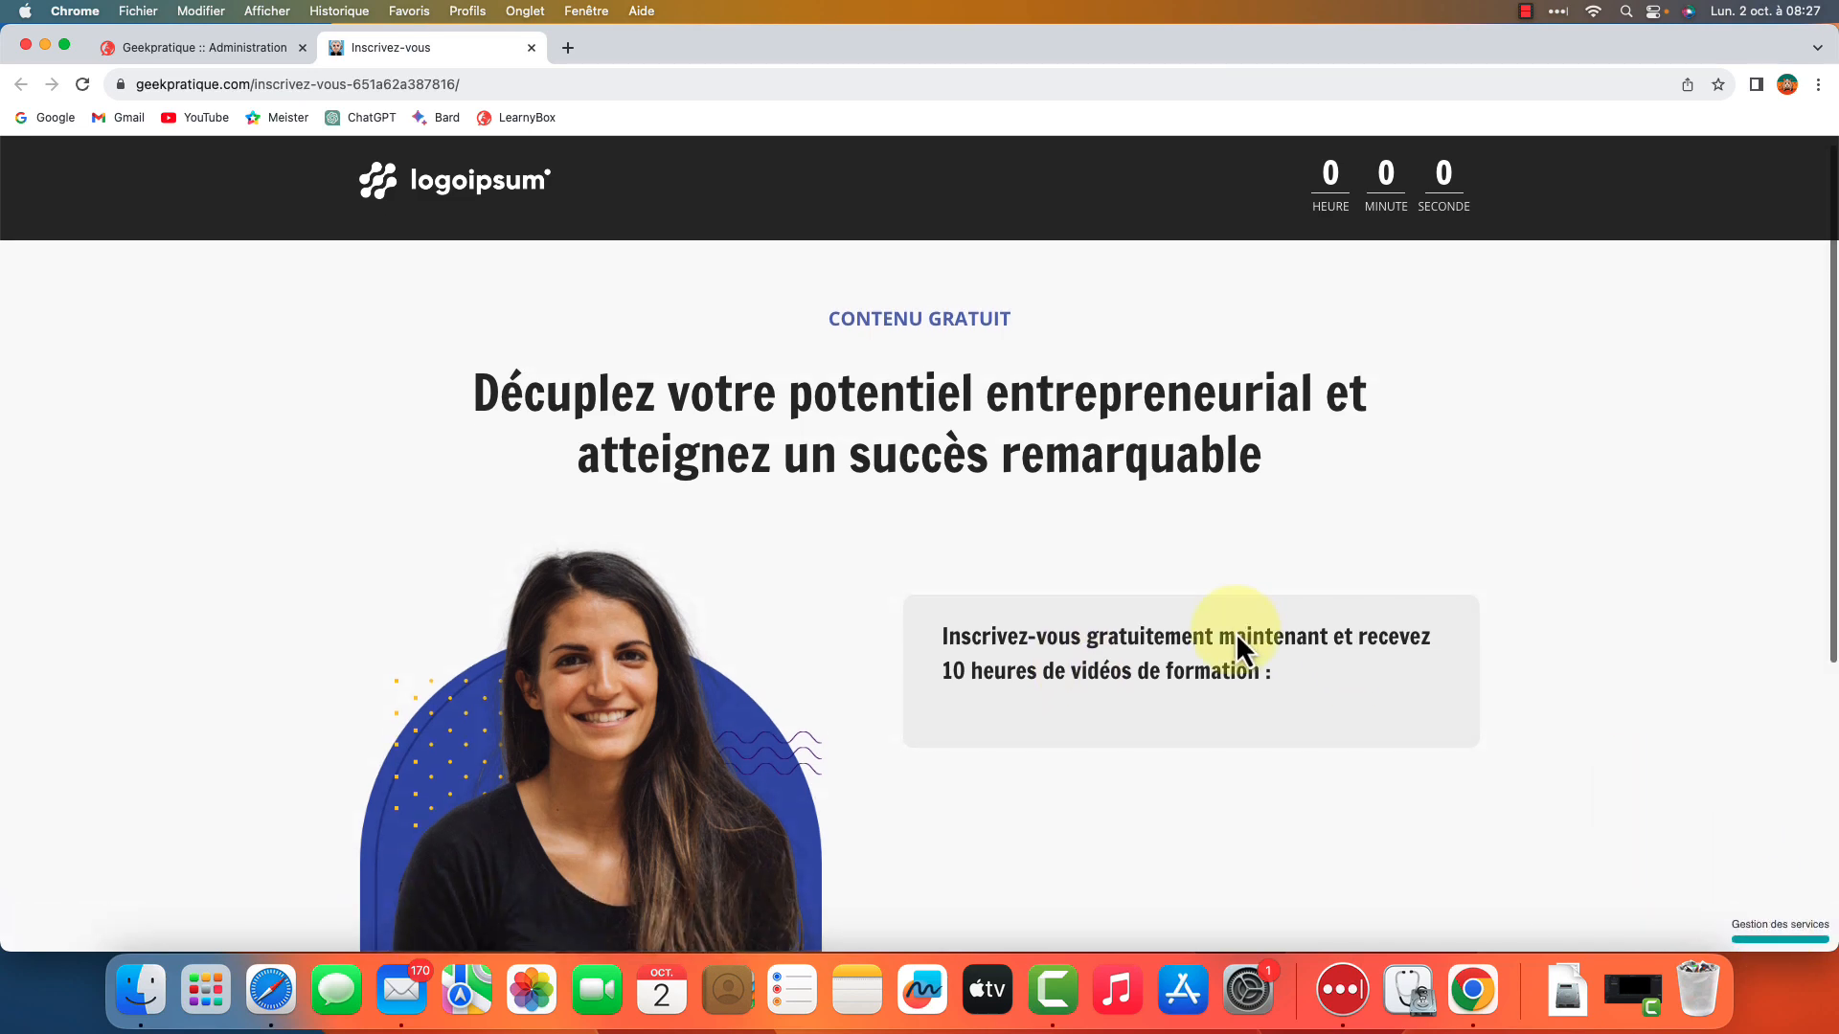
{"action": "scroll", "coordinate": [1236, 632], "scroll_direction": "down", "scroll_amount": 5}
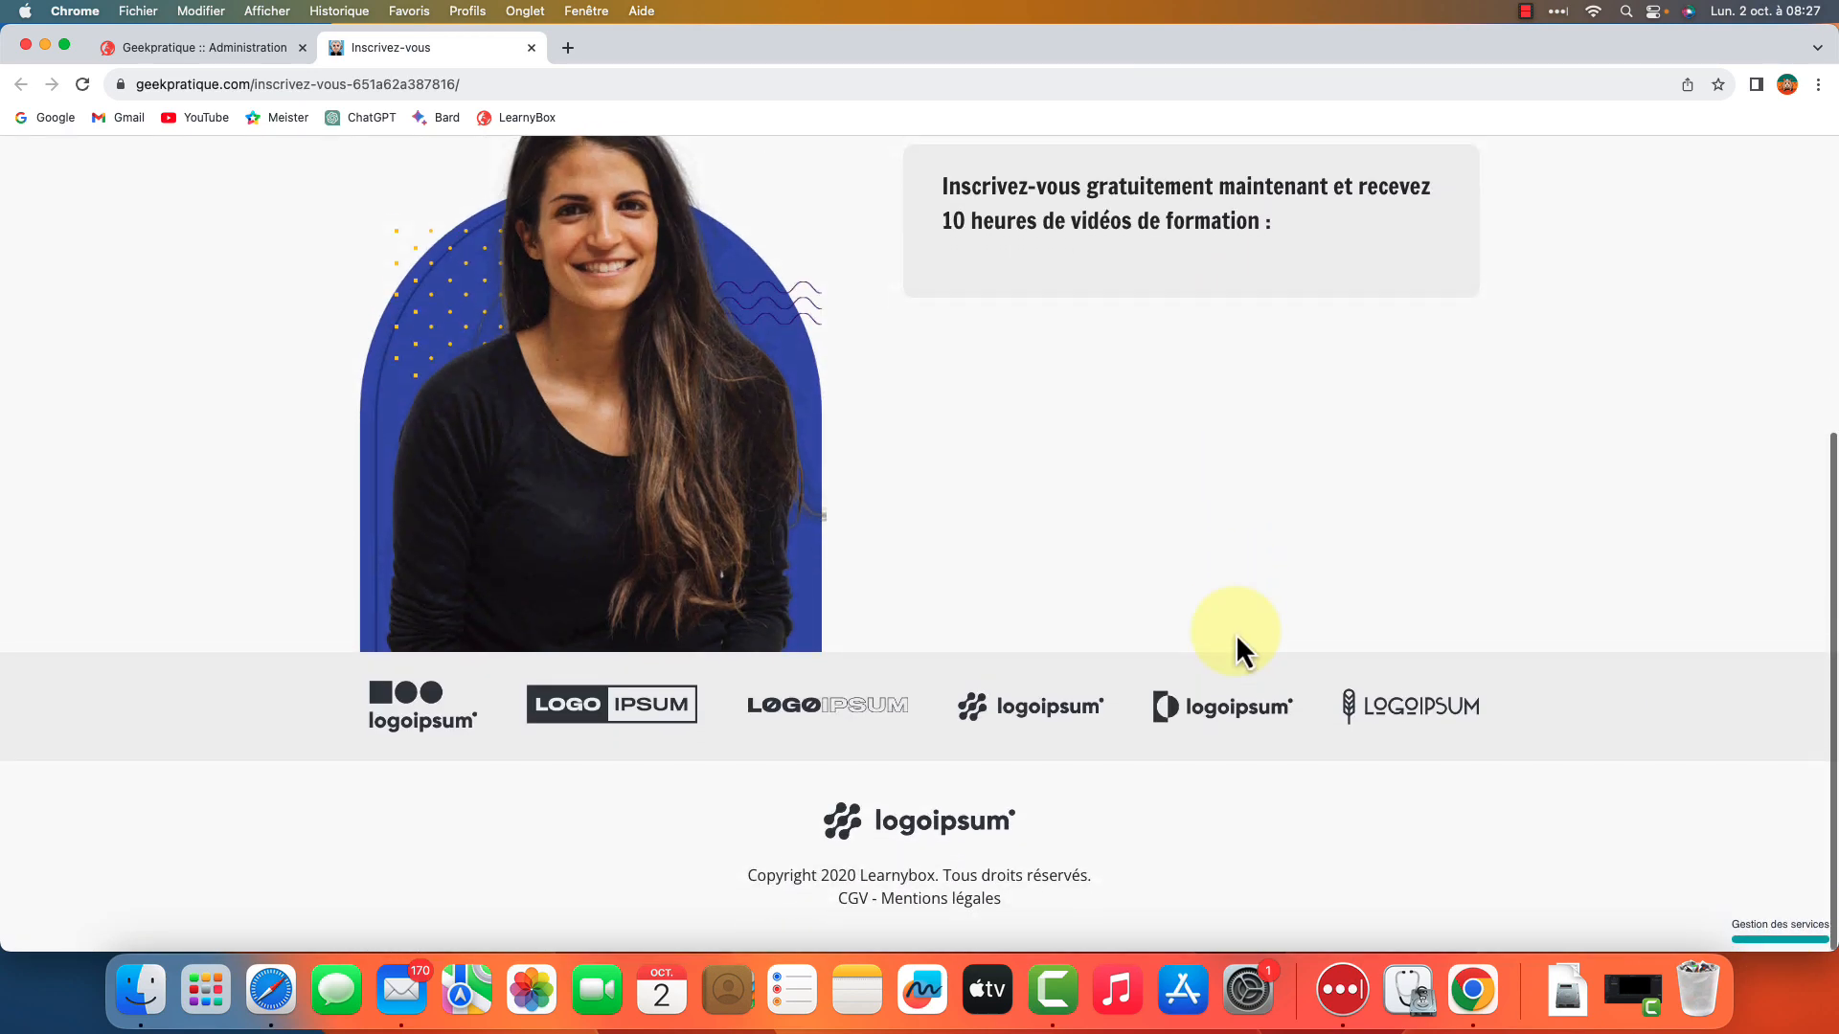
Close the public page view and open "1ere page de capture" in the page builder at its sign-up form block
{"action": "scroll", "coordinate": [1235, 634], "scroll_direction": "up", "scroll_amount": 5}
{"action": "left_click", "coordinate": [531, 47]}
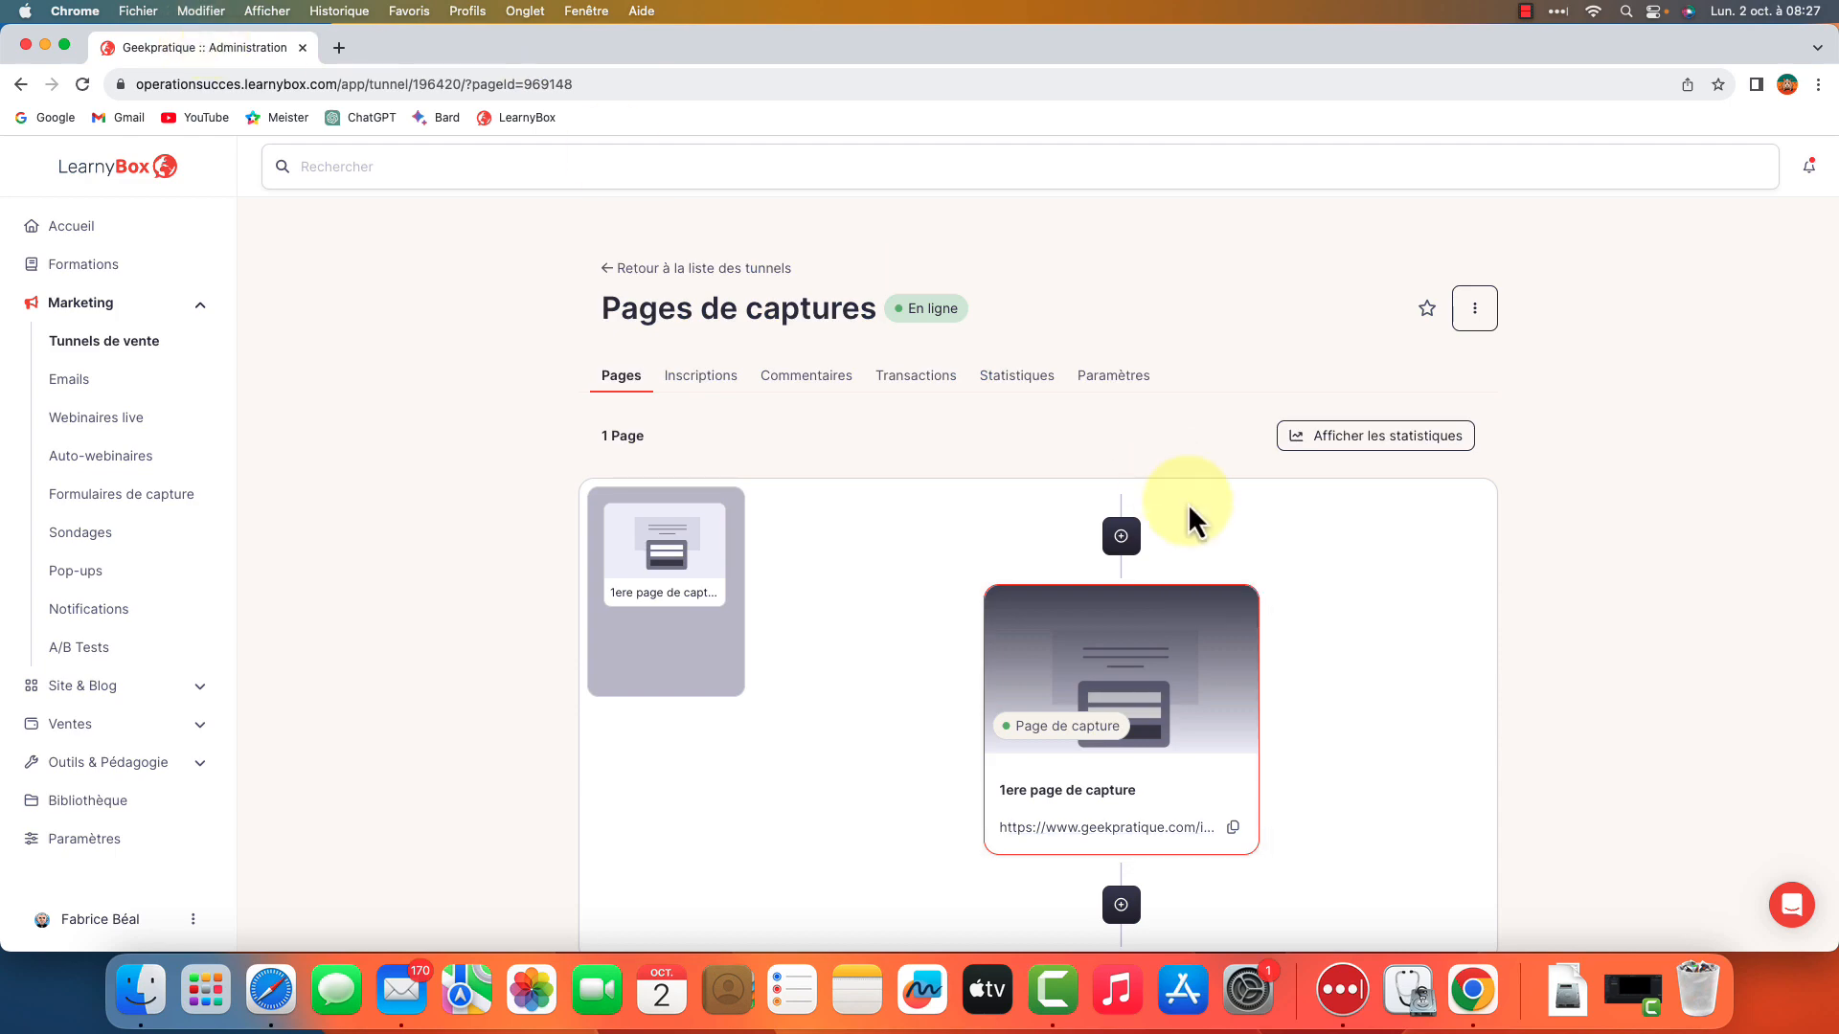
{"action": "left_click", "coordinate": [1202, 686]}
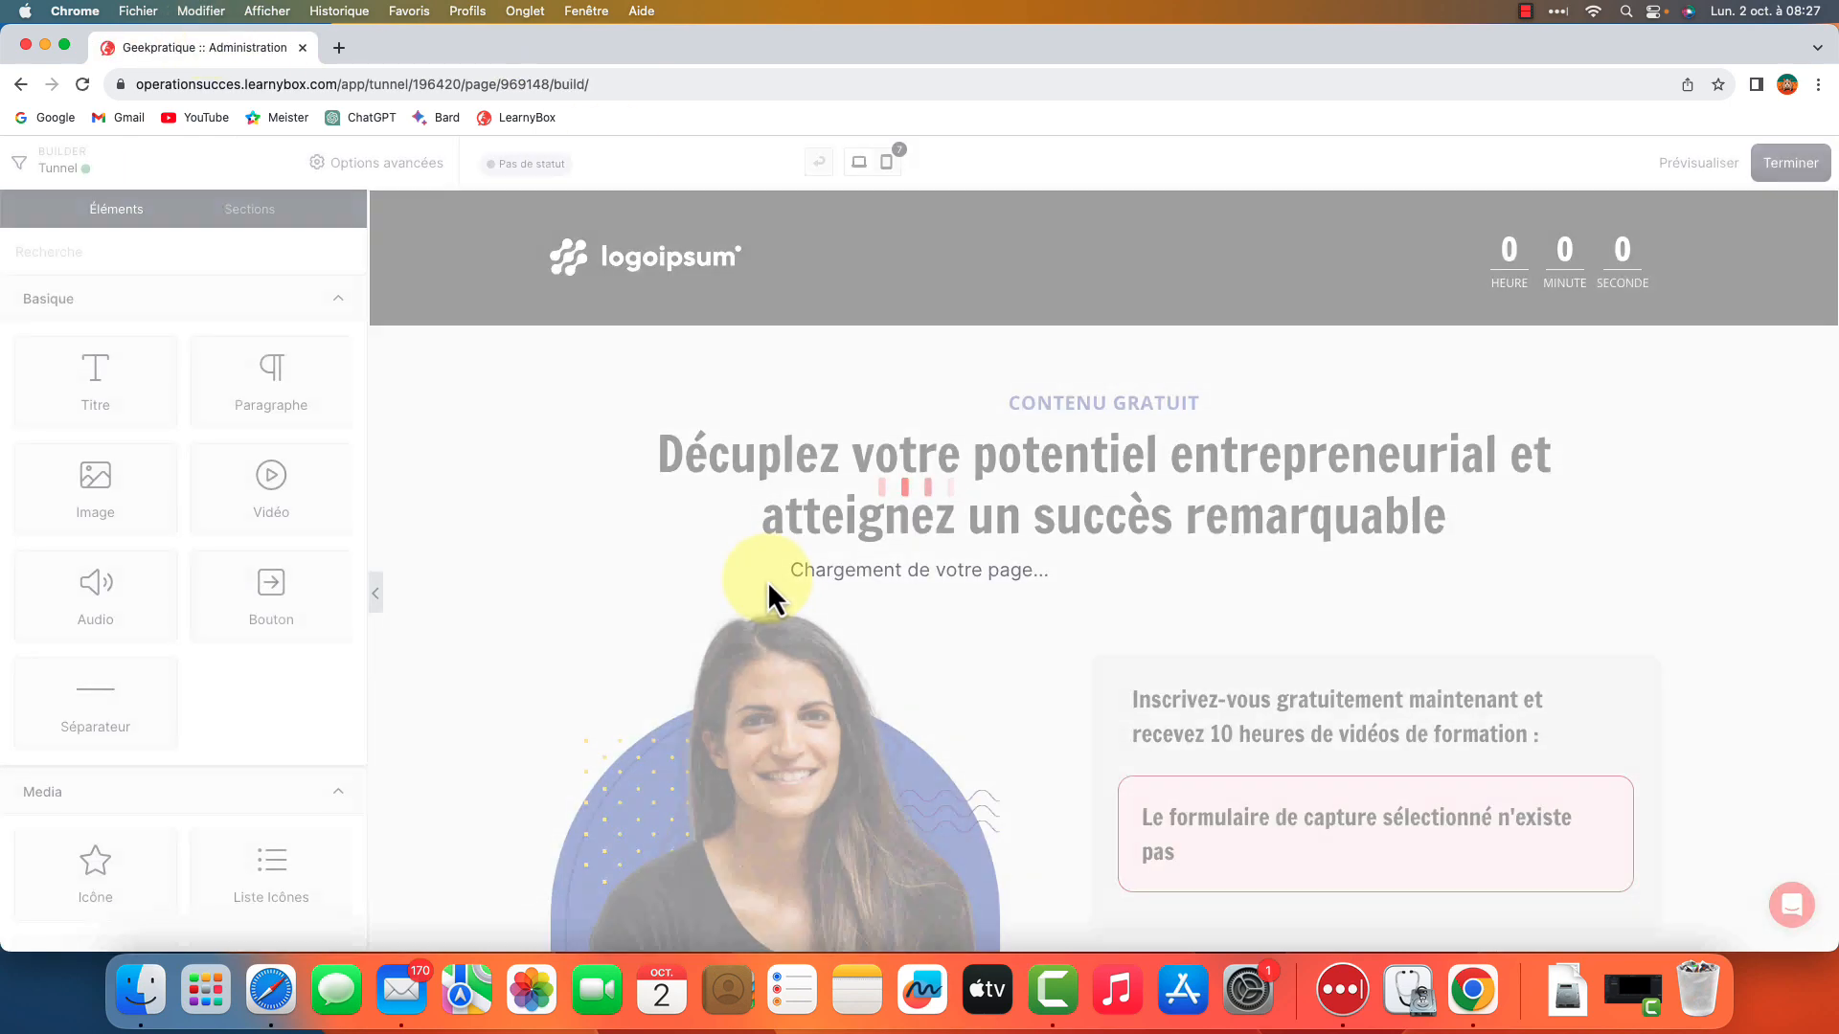
{"action": "scroll", "coordinate": [1296, 481], "scroll_direction": "down", "scroll_amount": 3}
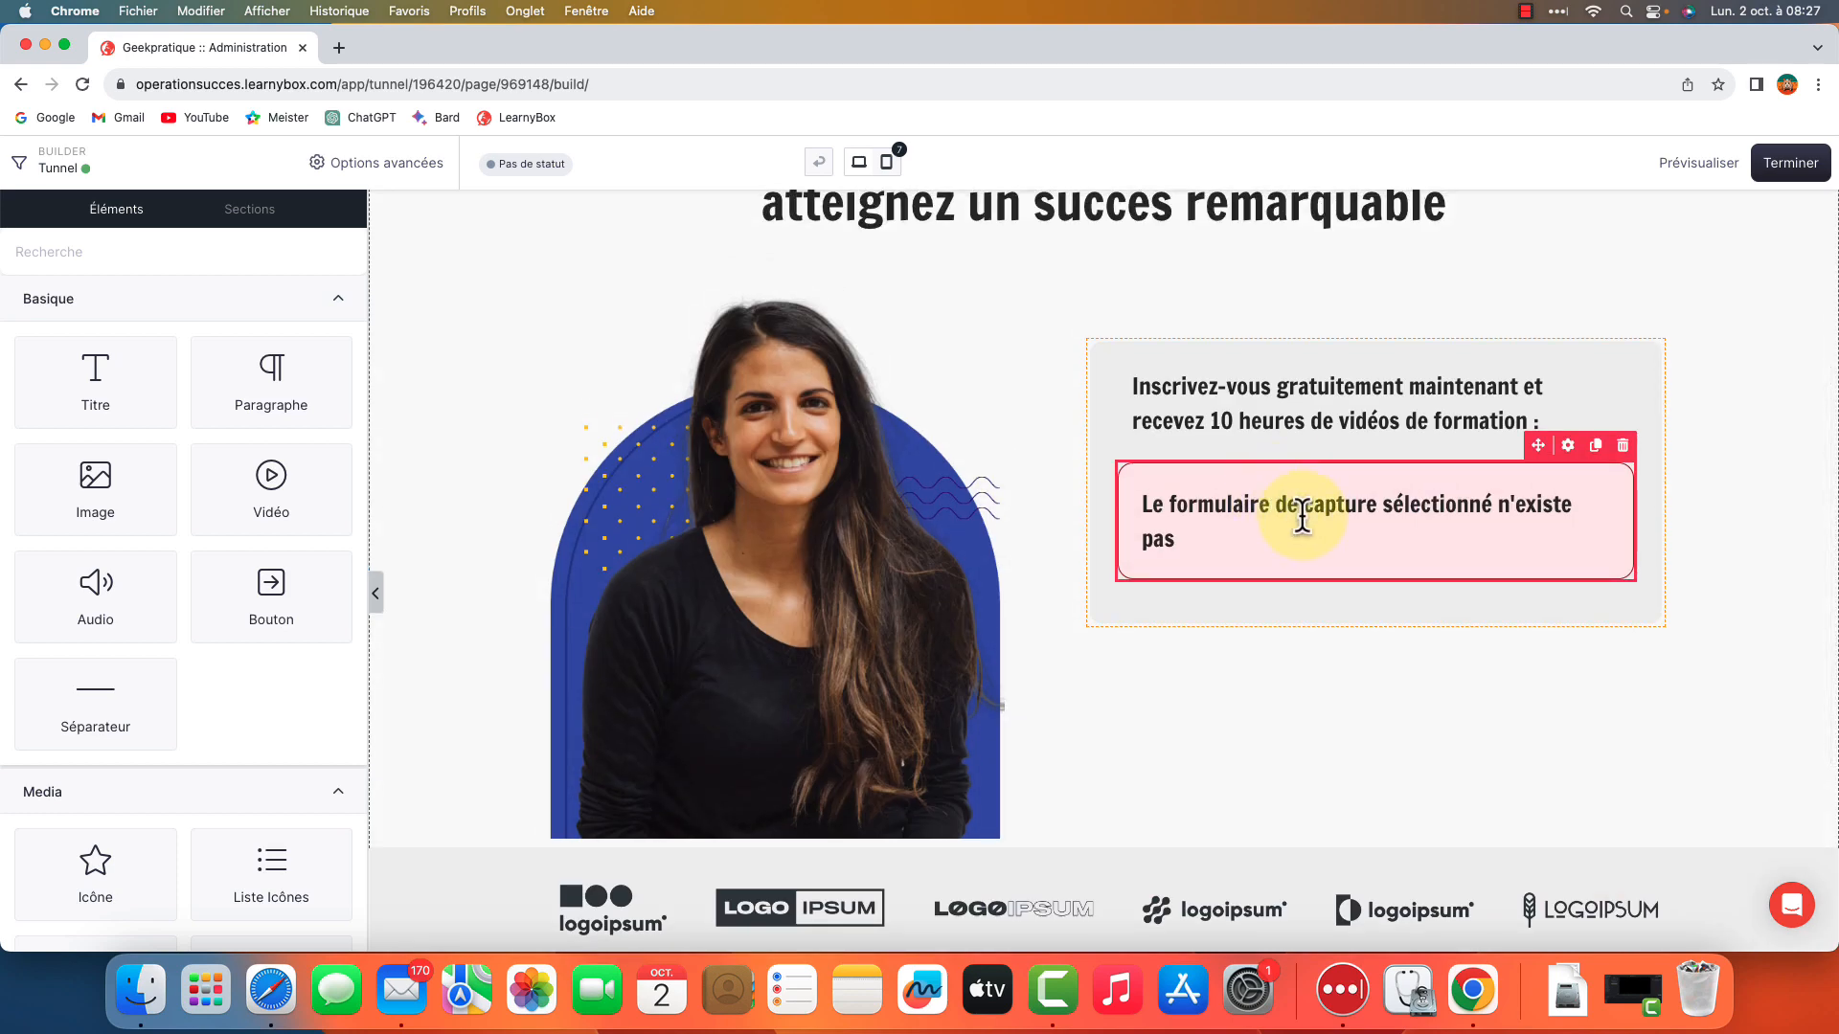
{"action": "scroll", "coordinate": [1321, 531], "scroll_direction": "down", "scroll_amount": 1}
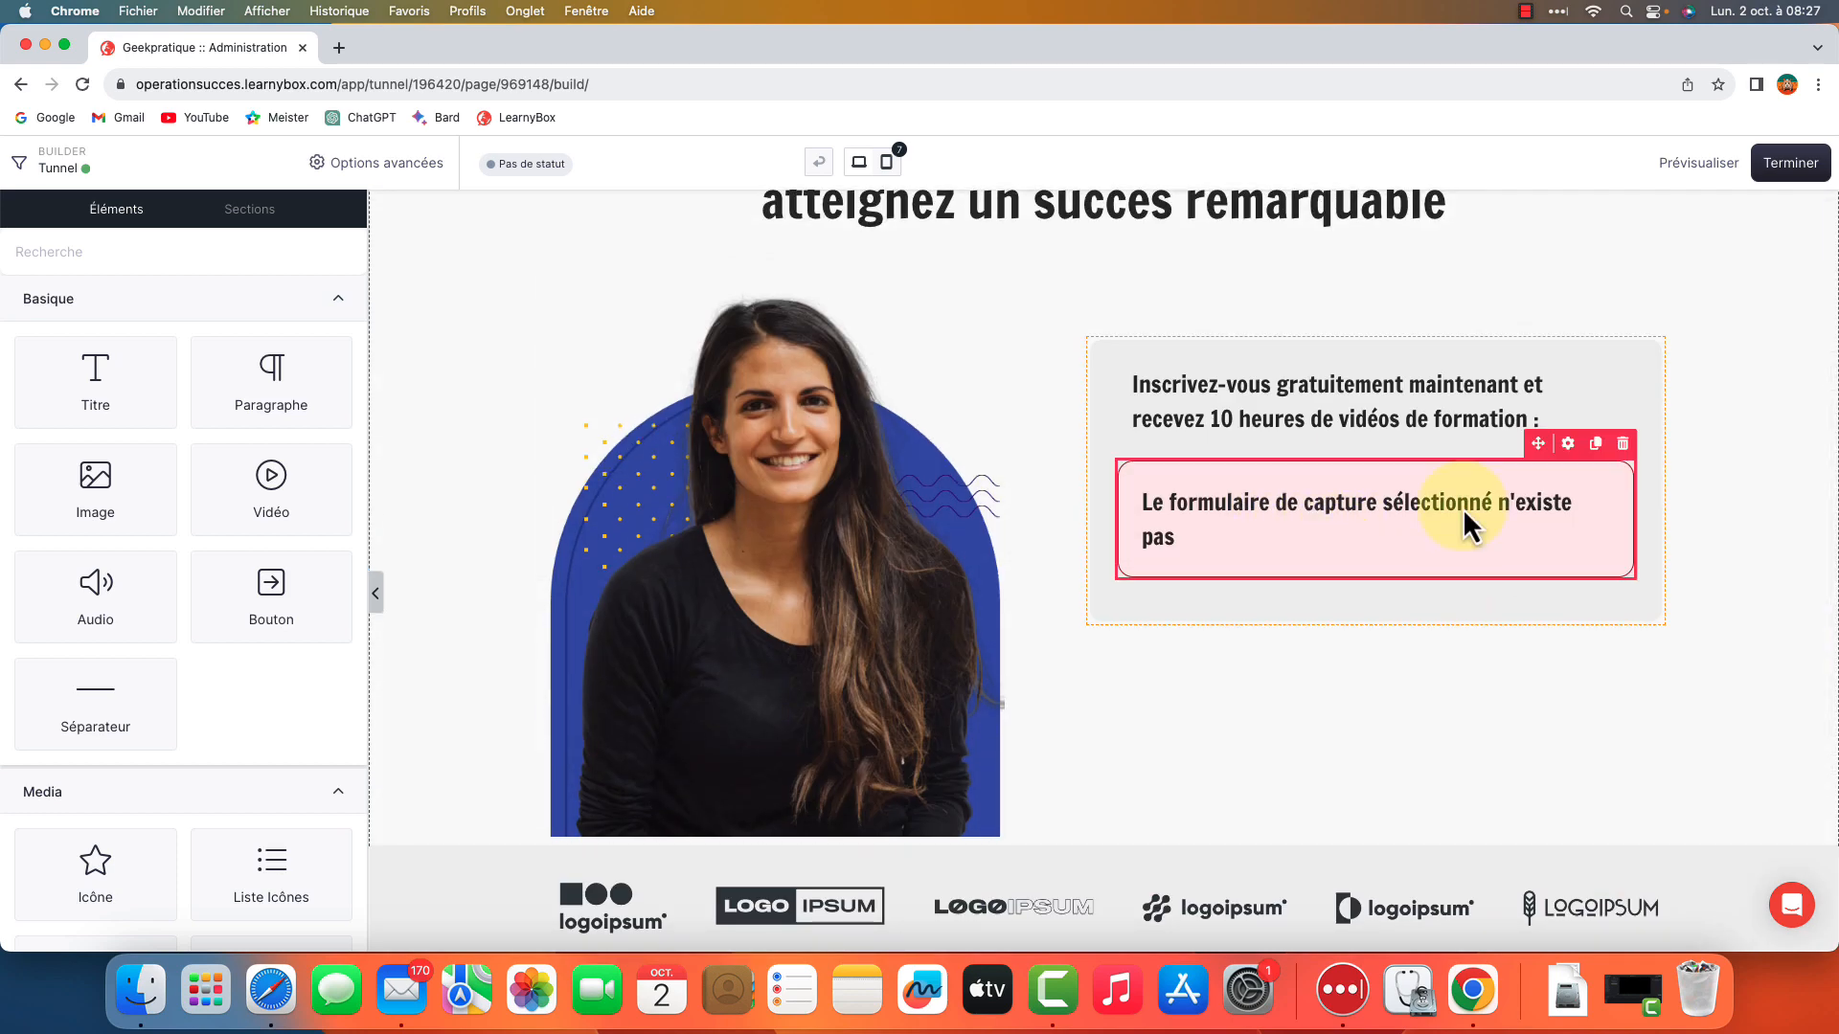
Start a new form for the capture page's form element and add the "Prénom" field alongside "Email"
{"action": "left_click", "coordinate": [1348, 531]}
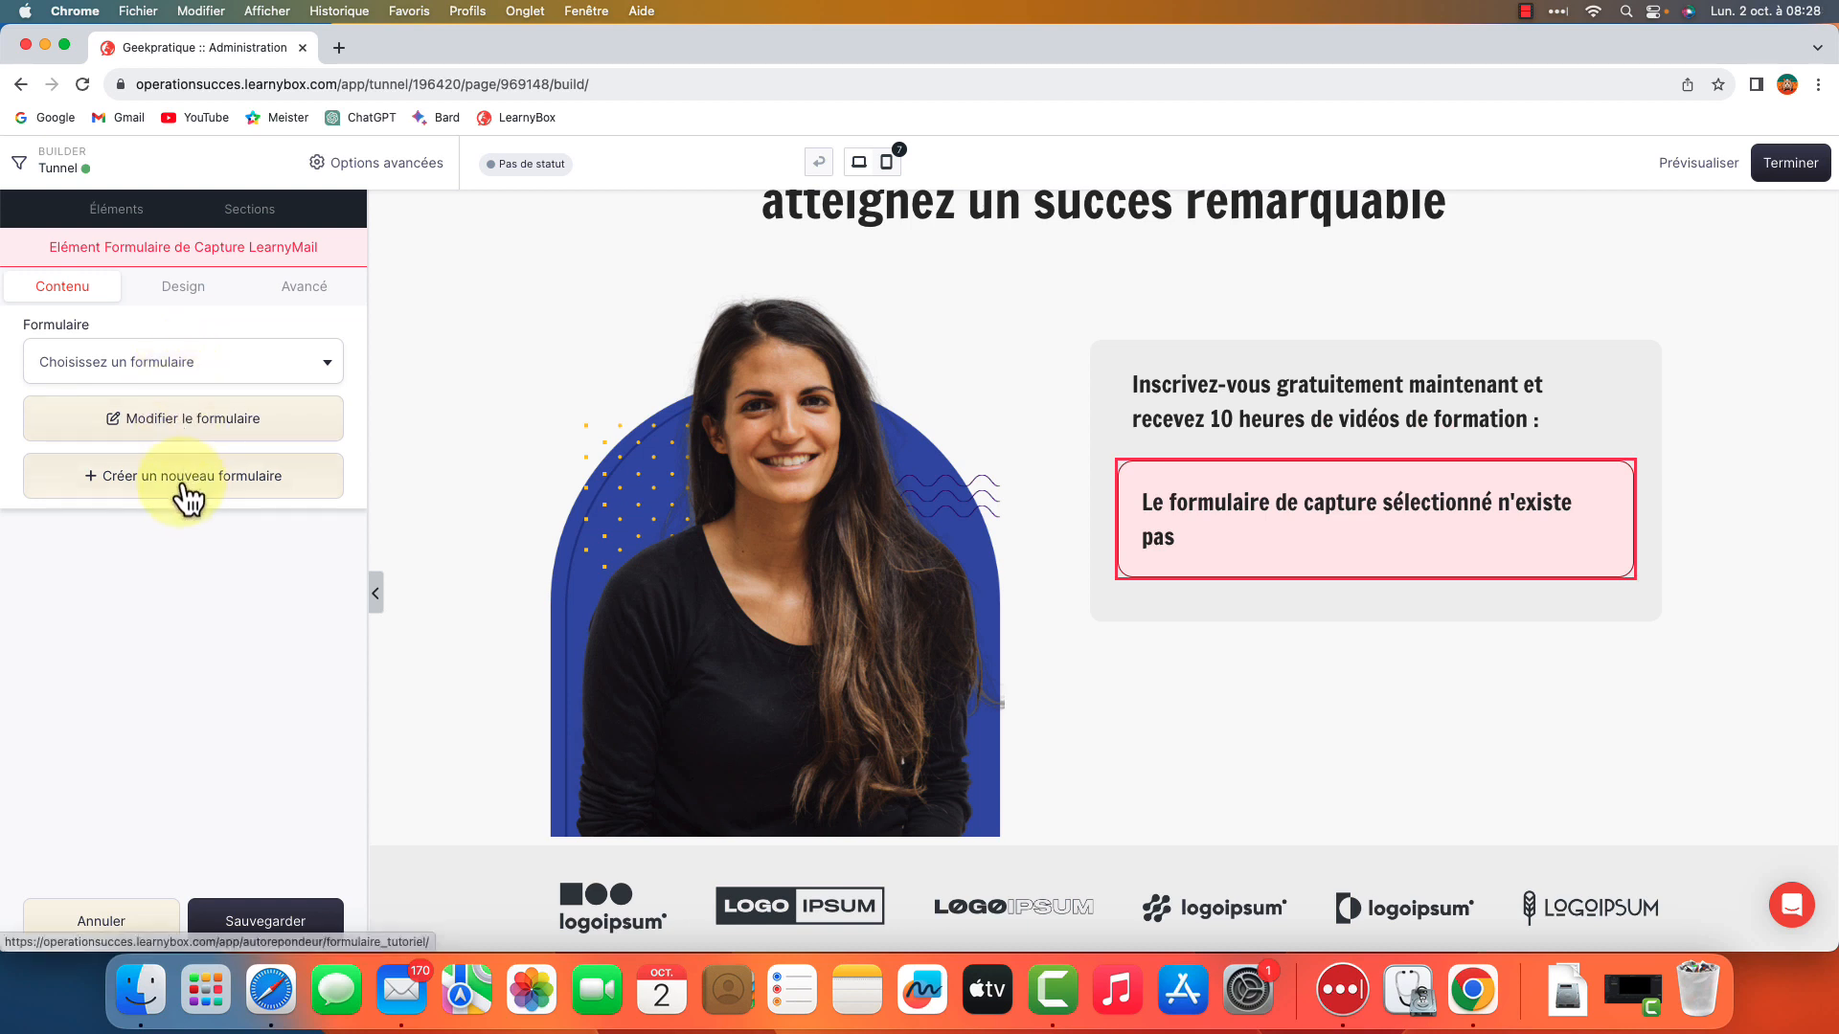
{"action": "scroll", "coordinate": [182, 485], "scroll_direction": "up", "scroll_amount": 1}
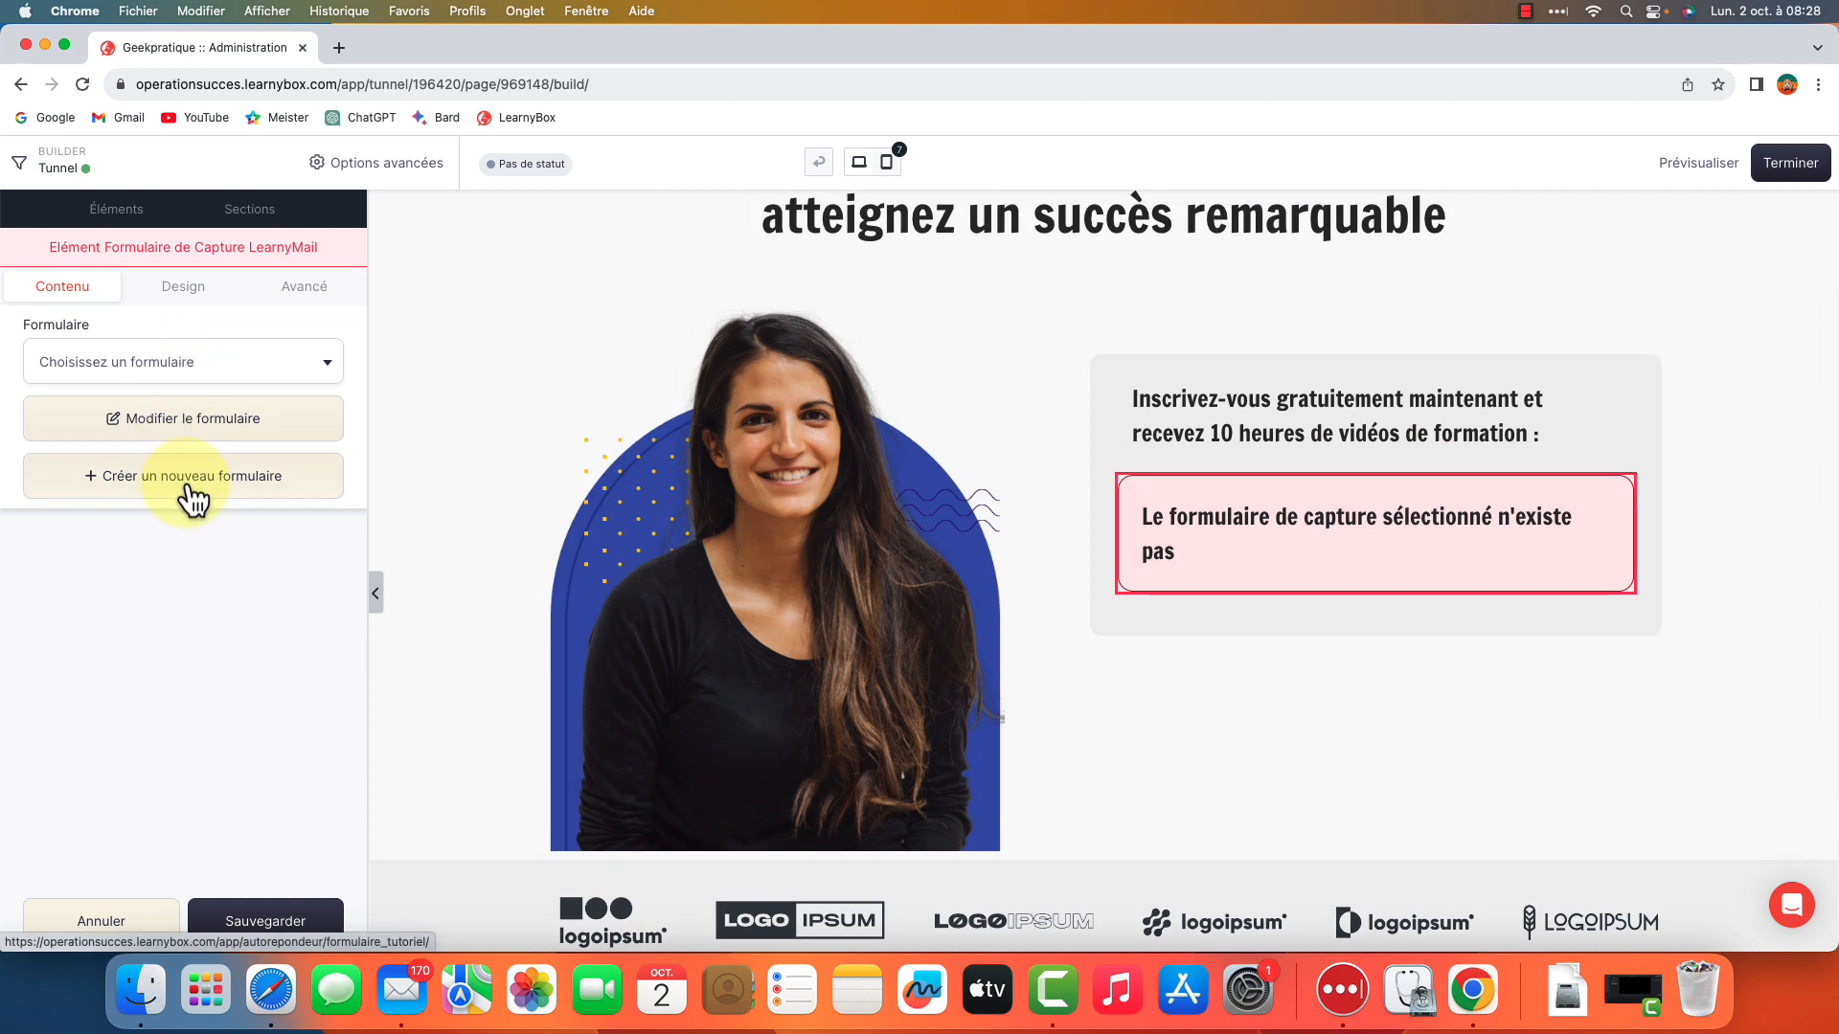
{"action": "scroll", "coordinate": [187, 485], "scroll_direction": "up", "scroll_amount": 1}
{"action": "left_click", "coordinate": [189, 494]}
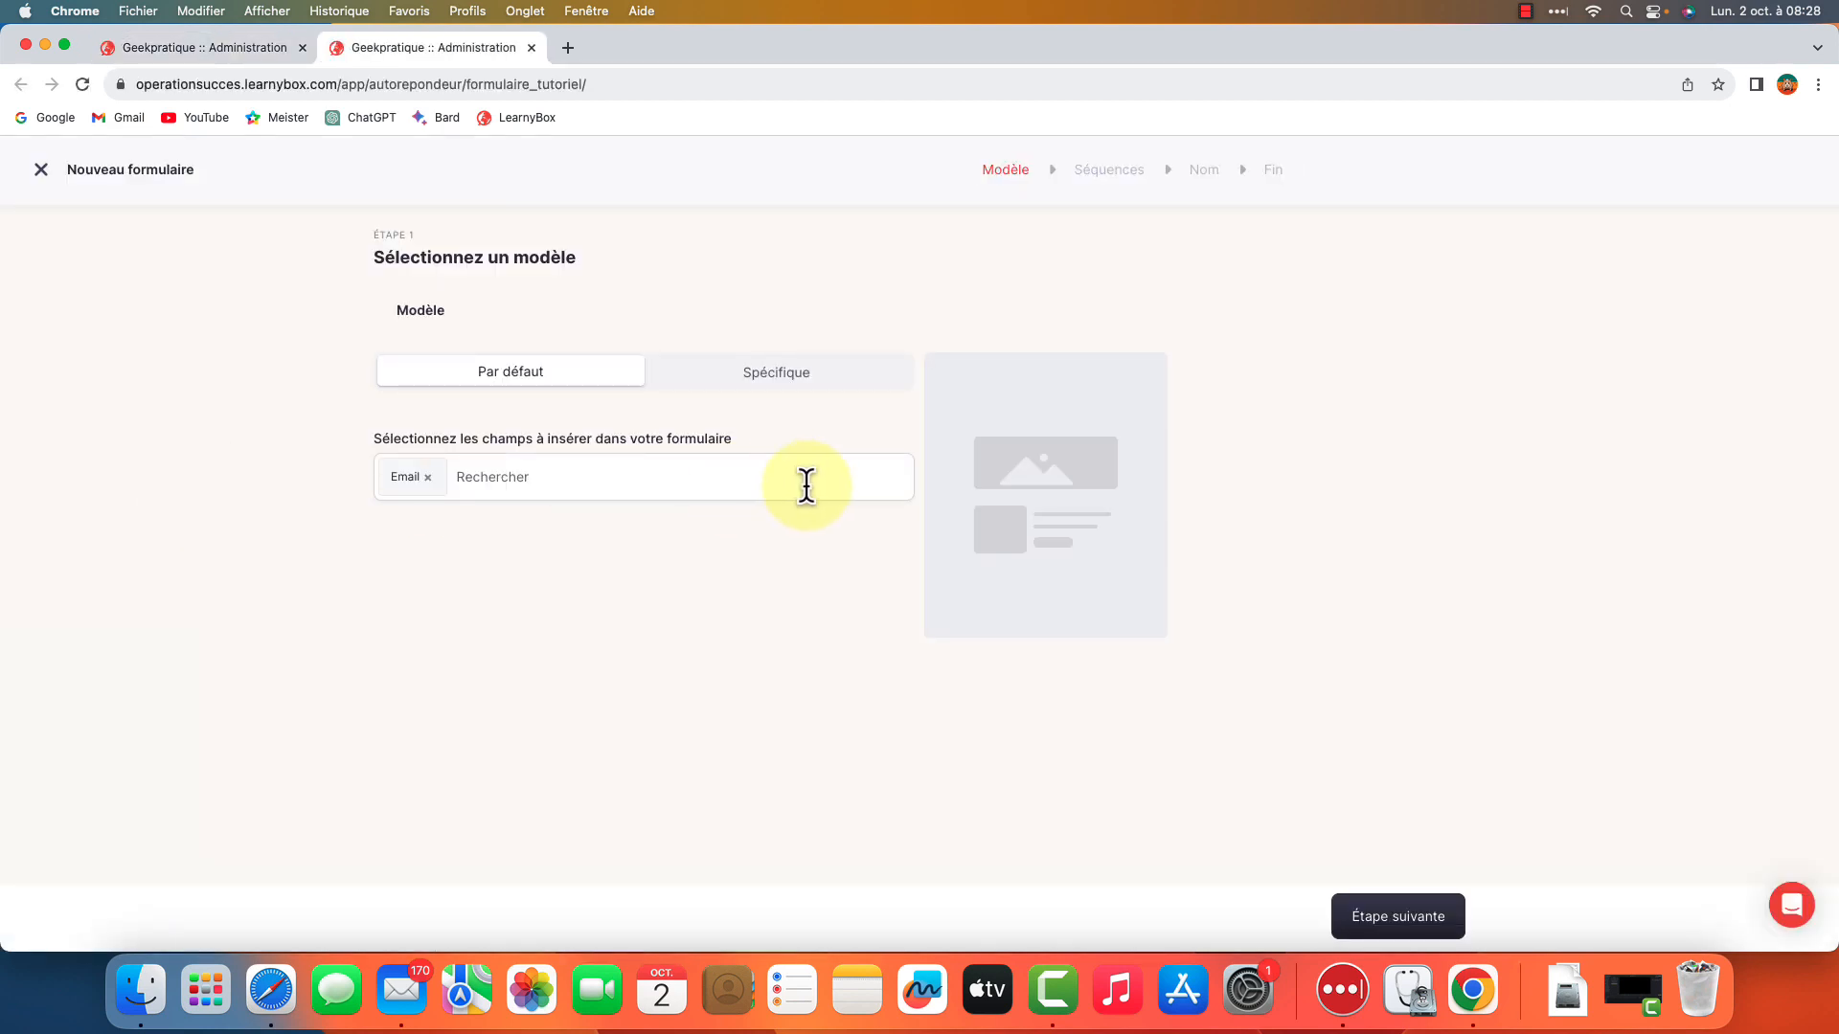
{"action": "left_click", "coordinate": [579, 484]}
{"action": "left_click", "coordinate": [548, 526]}
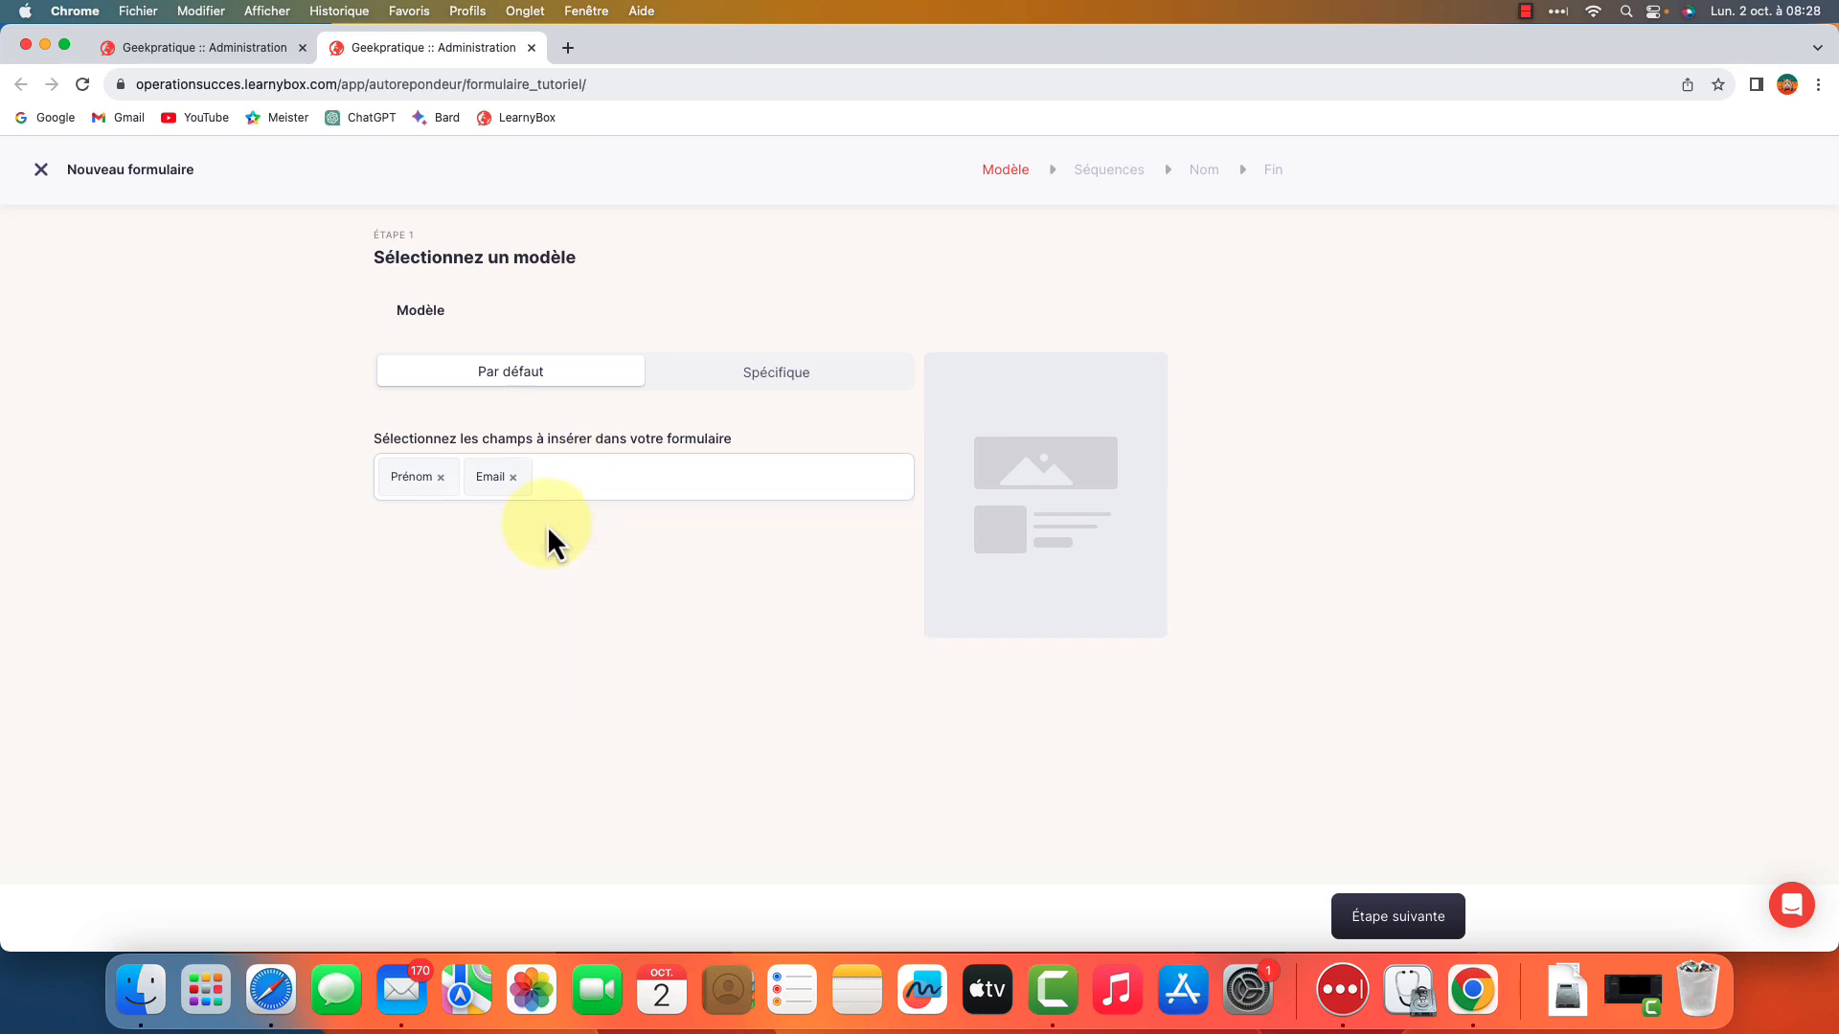
{"action": "left_click", "coordinate": [645, 476]}
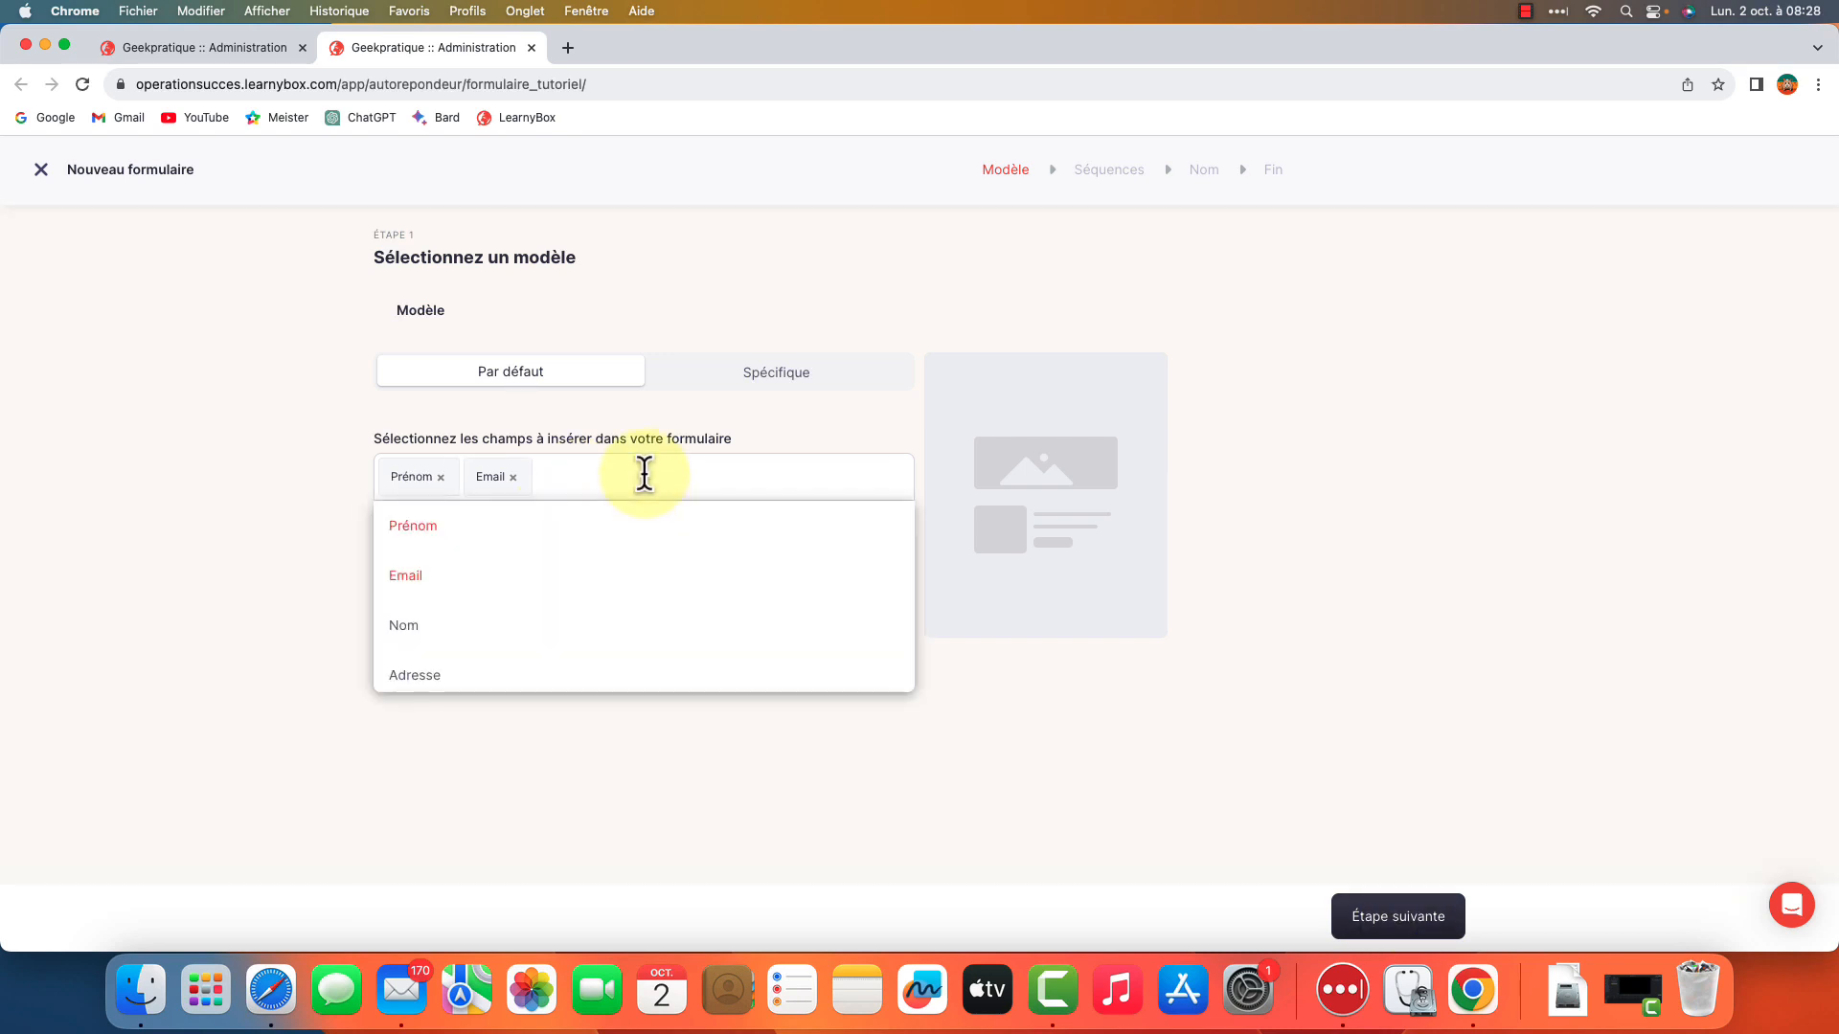
{"action": "scroll", "coordinate": [589, 583], "scroll_direction": "down", "scroll_amount": 1}
{"action": "scroll", "coordinate": [548, 622], "scroll_direction": "down", "scroll_amount": 2}
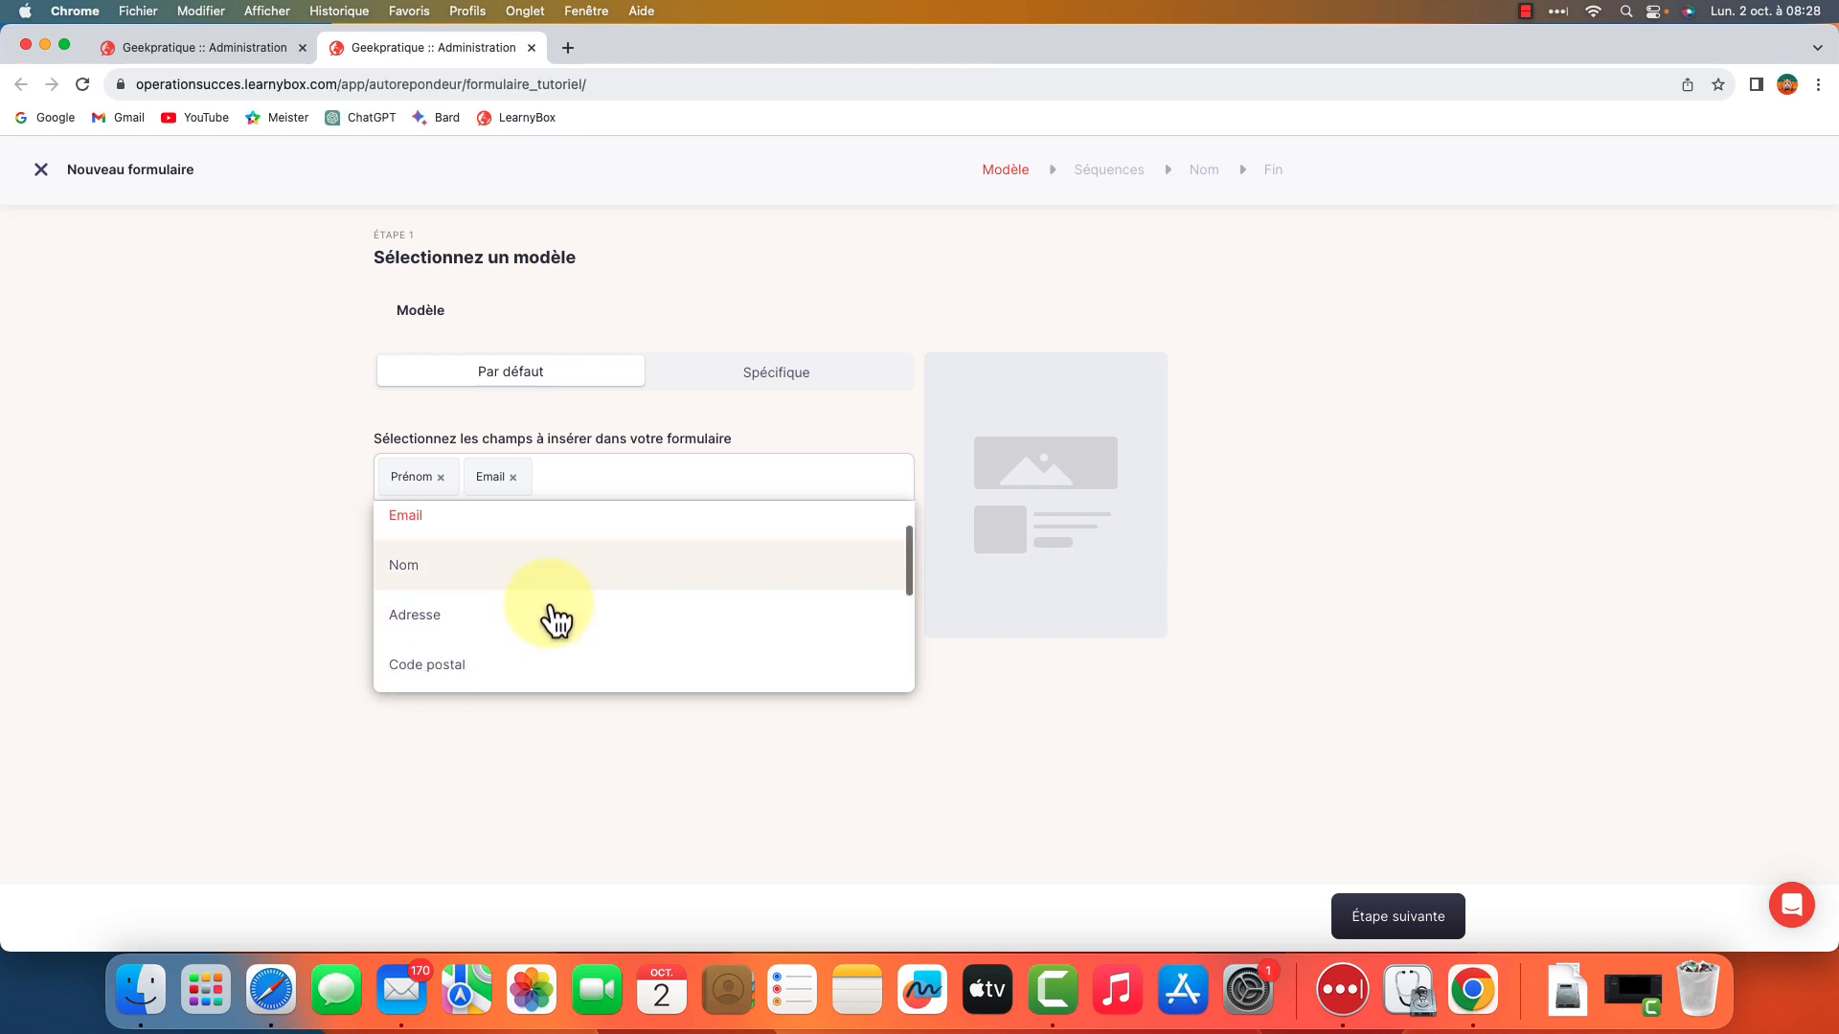
{"action": "scroll", "coordinate": [546, 676], "scroll_direction": "down", "scroll_amount": 1}
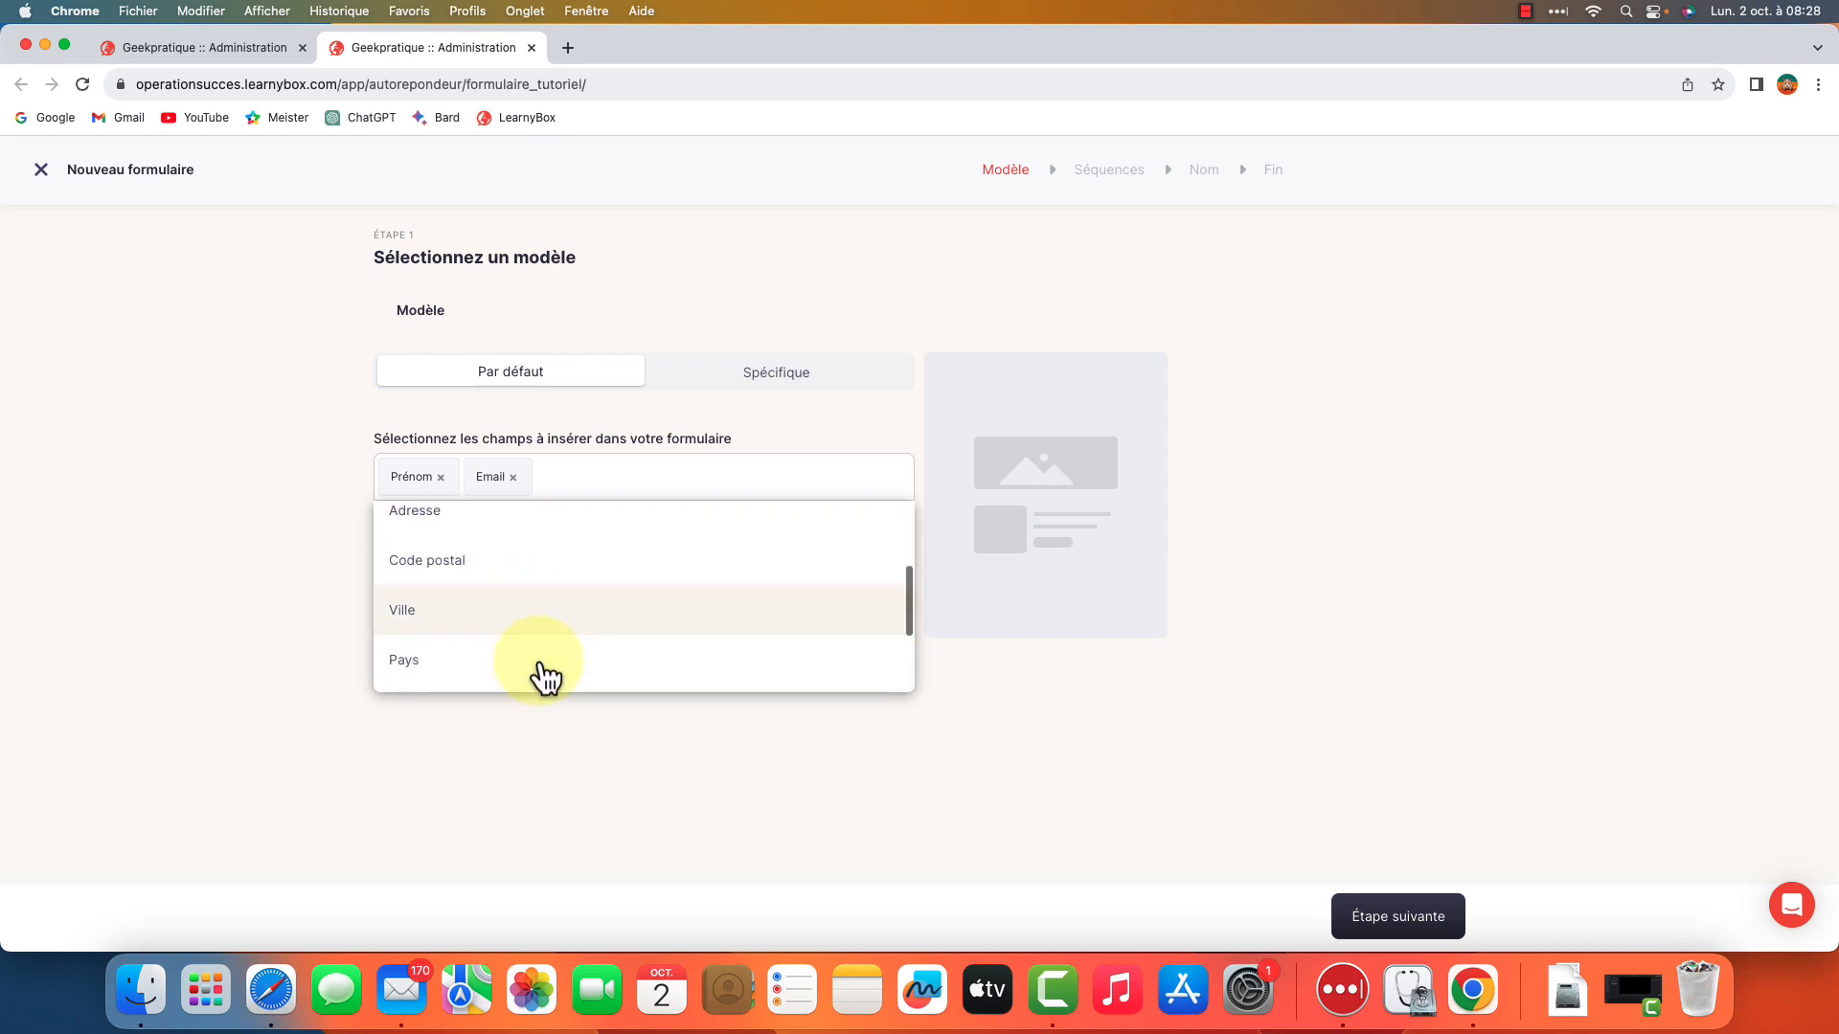
{"action": "scroll", "coordinate": [524, 620], "scroll_direction": "up", "scroll_amount": 1}
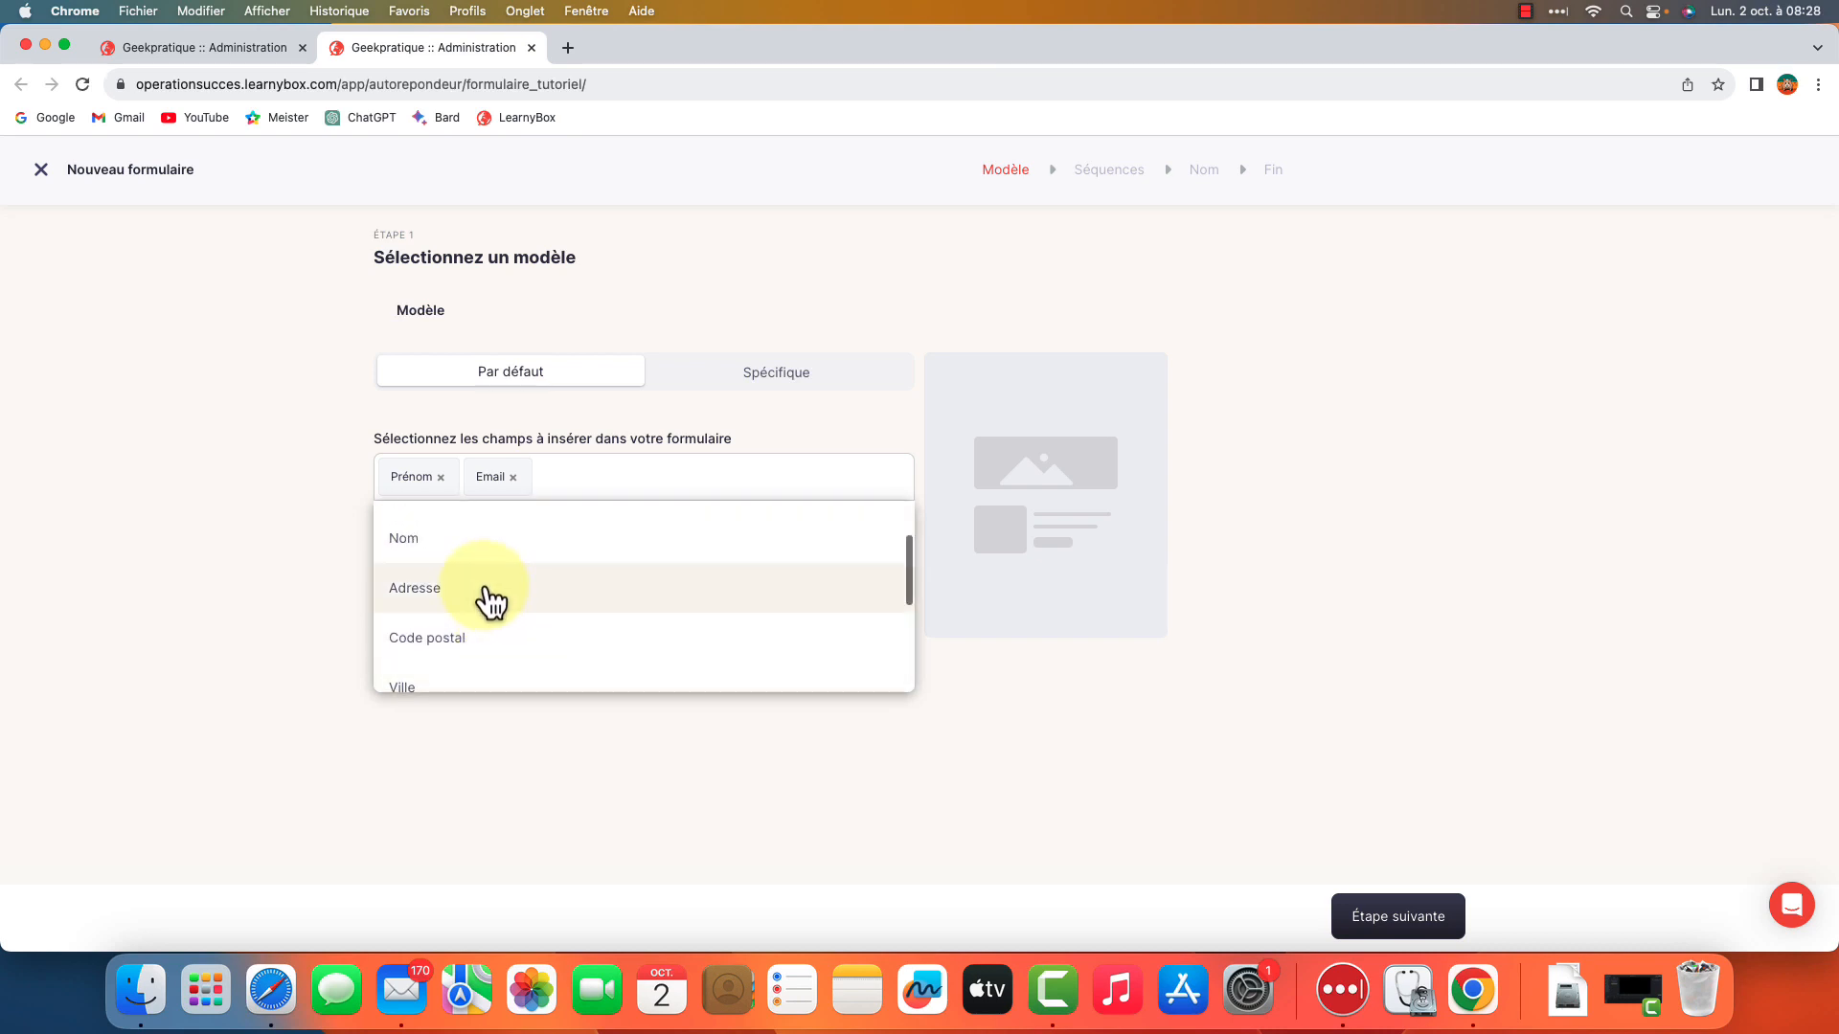
{"action": "left_click", "coordinate": [493, 594]}
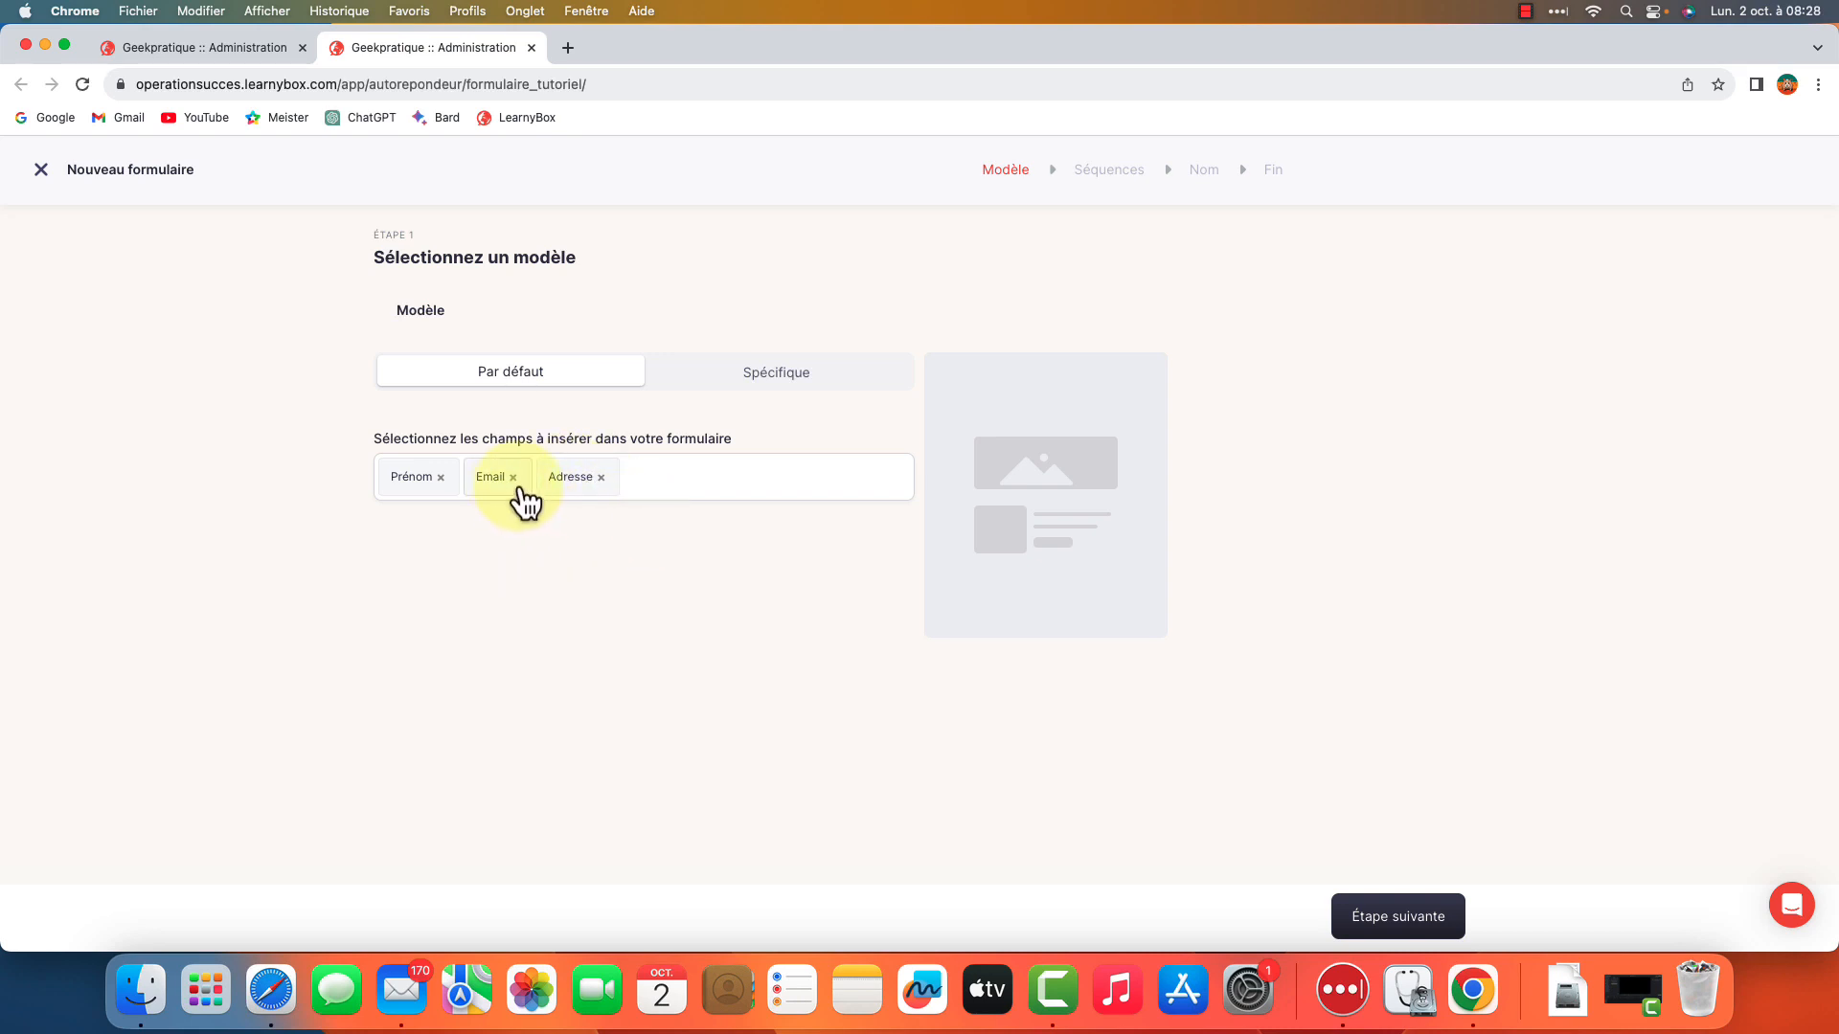
{"action": "left_click", "coordinate": [601, 478]}
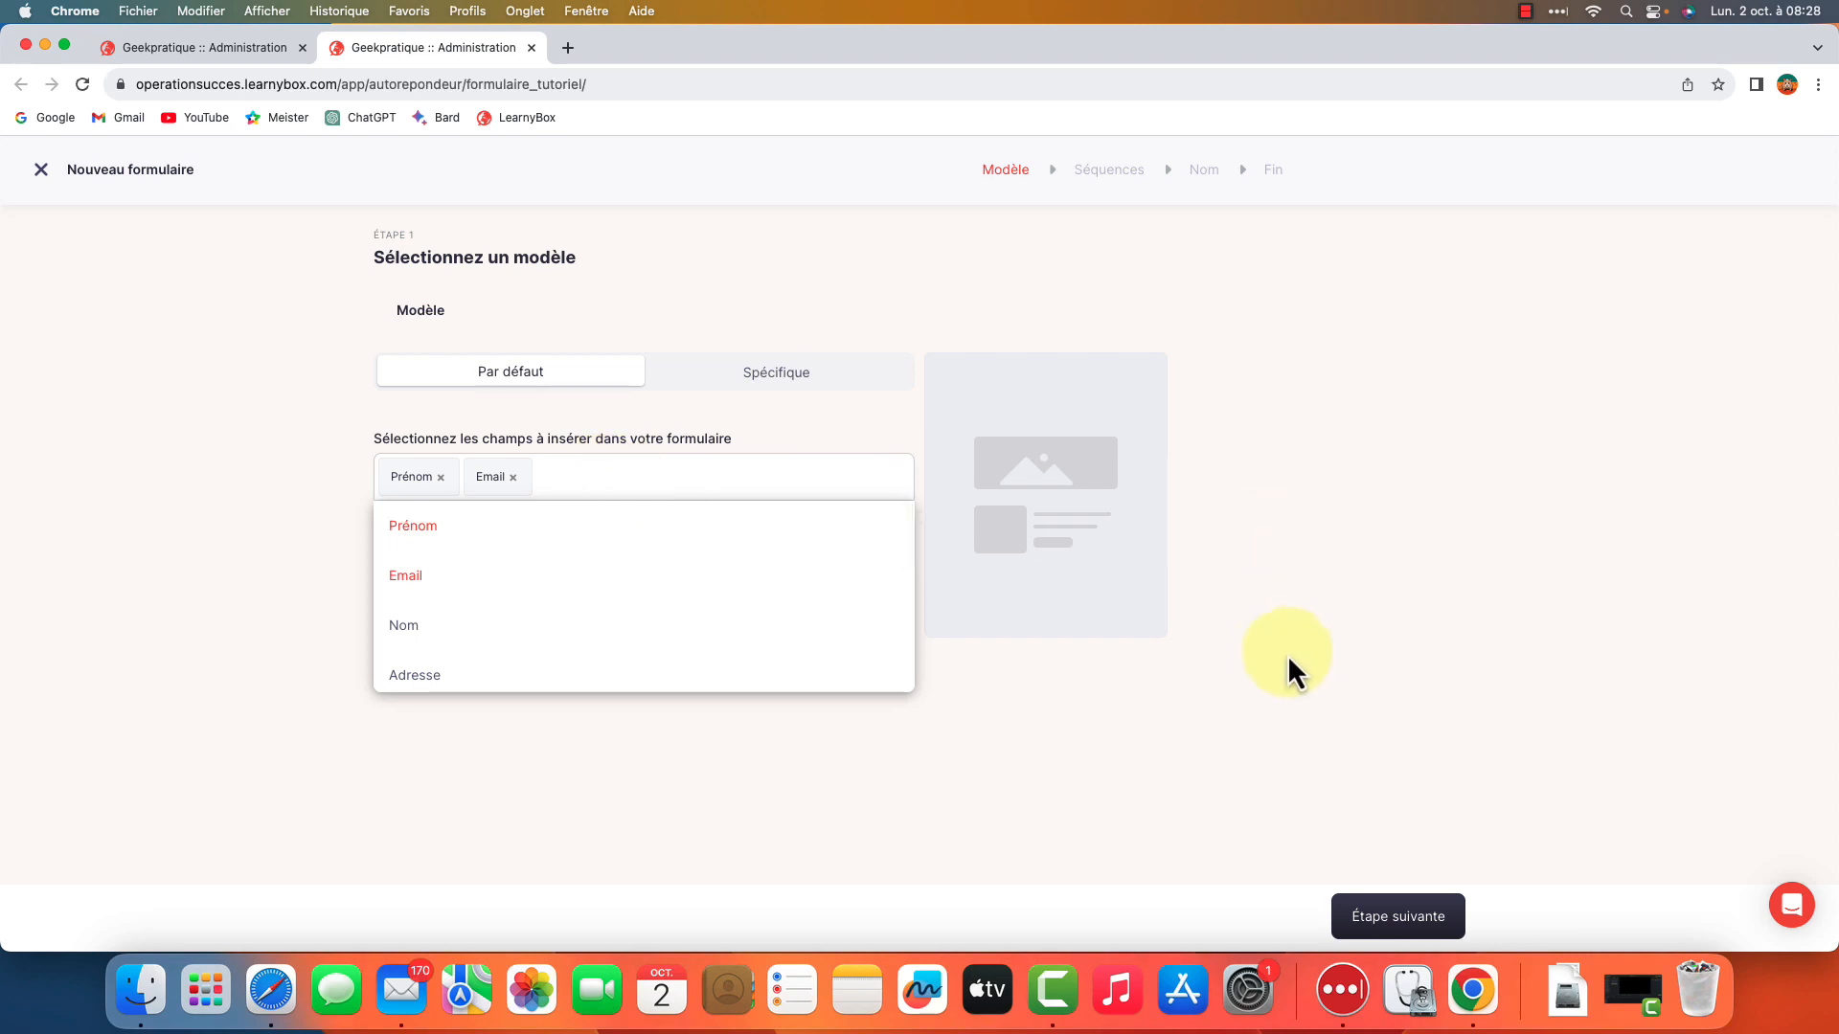
{"action": "left_click", "coordinate": [1302, 632]}
Continue to the sequence settings and enrol the form's contacts in "Créer une formation" and "Inscription Geekpratique"
{"action": "left_click", "coordinate": [1403, 922]}
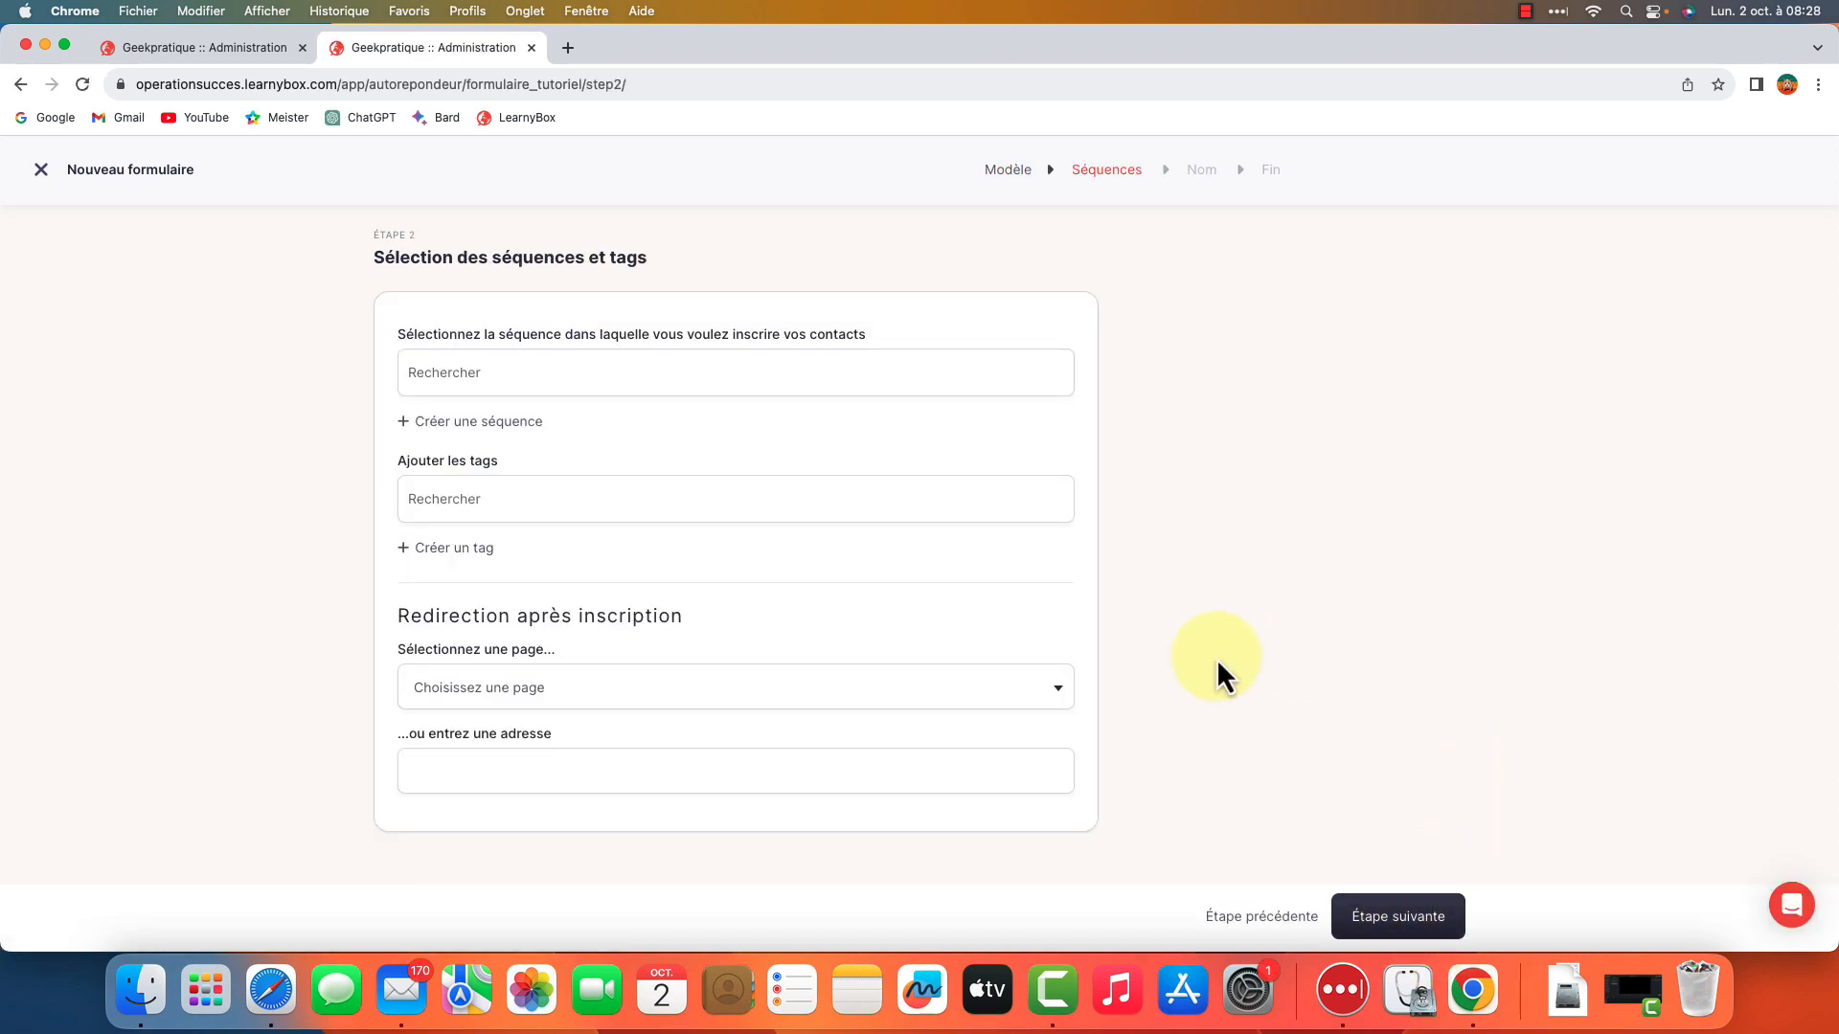
{"action": "left_click", "coordinate": [740, 379]}
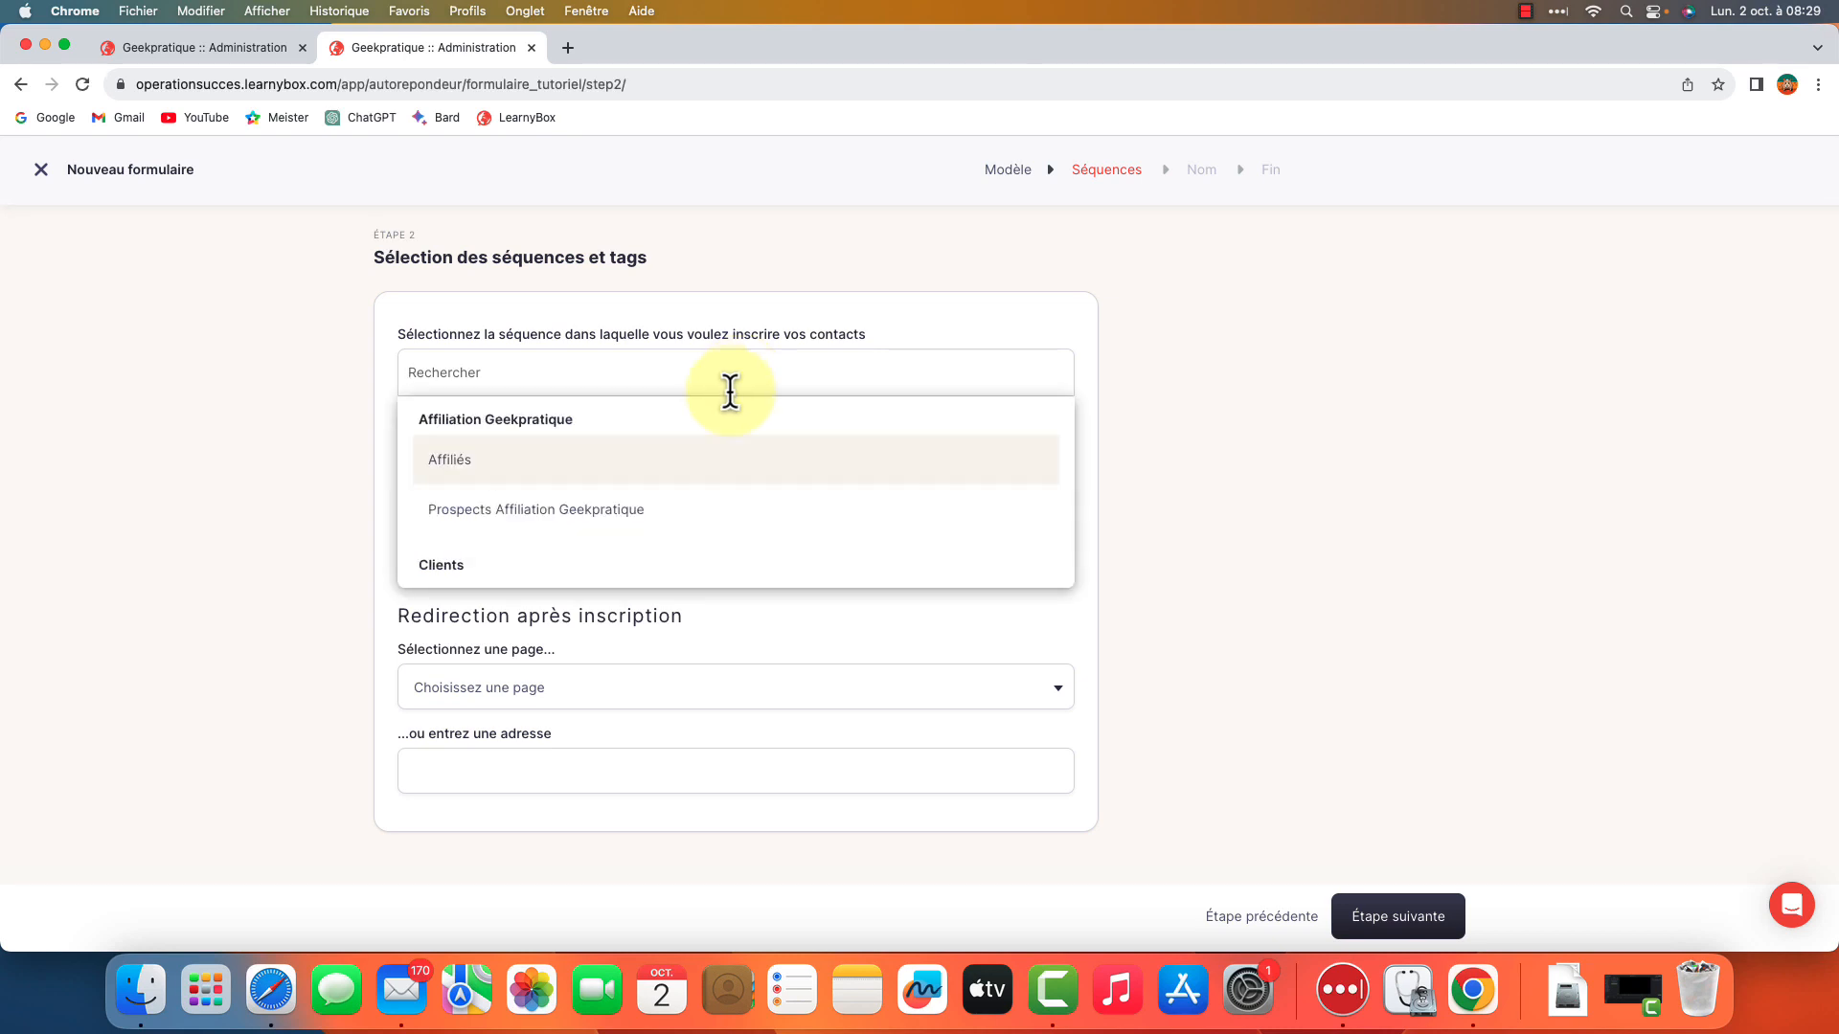
{"action": "scroll", "coordinate": [645, 508], "scroll_direction": "down", "scroll_amount": 3}
{"action": "scroll", "coordinate": [638, 517], "scroll_direction": "down", "scroll_amount": 1}
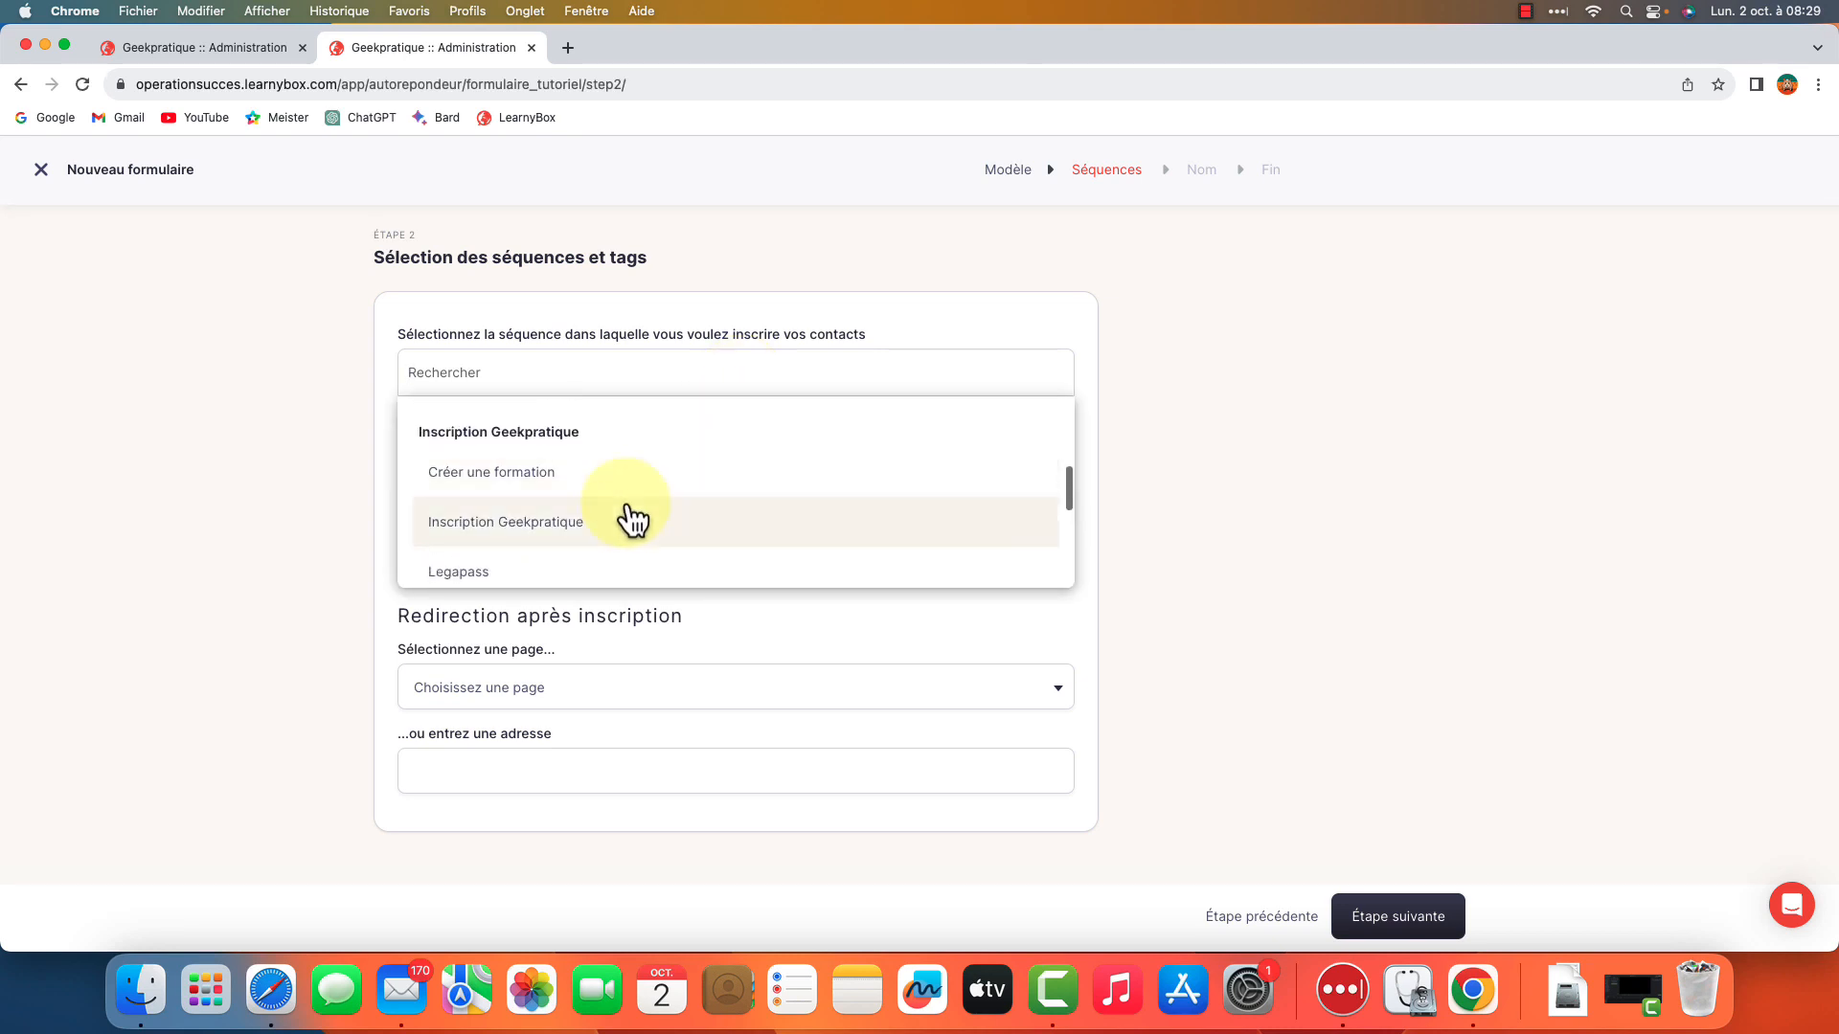
{"action": "left_click", "coordinate": [572, 528]}
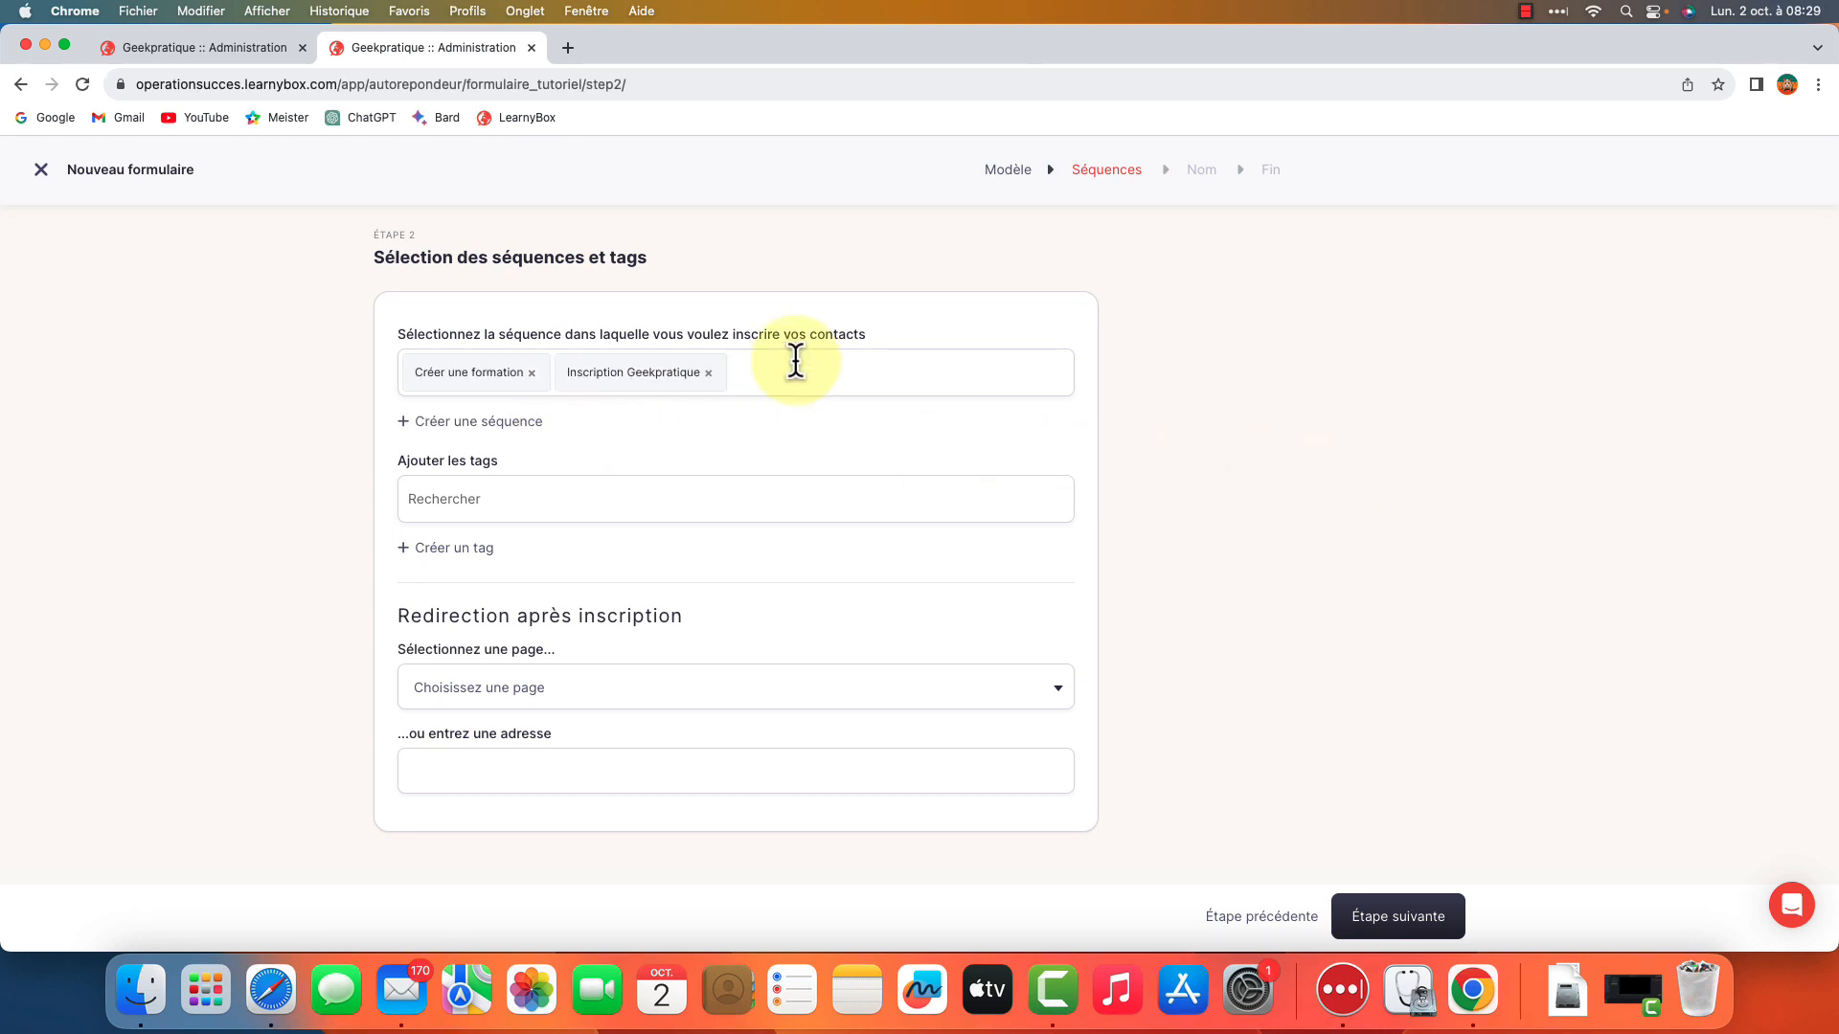
Look through the other available sequences and remove "Créer une formation" from the form's selected sequences
{"action": "left_click", "coordinate": [803, 370]}
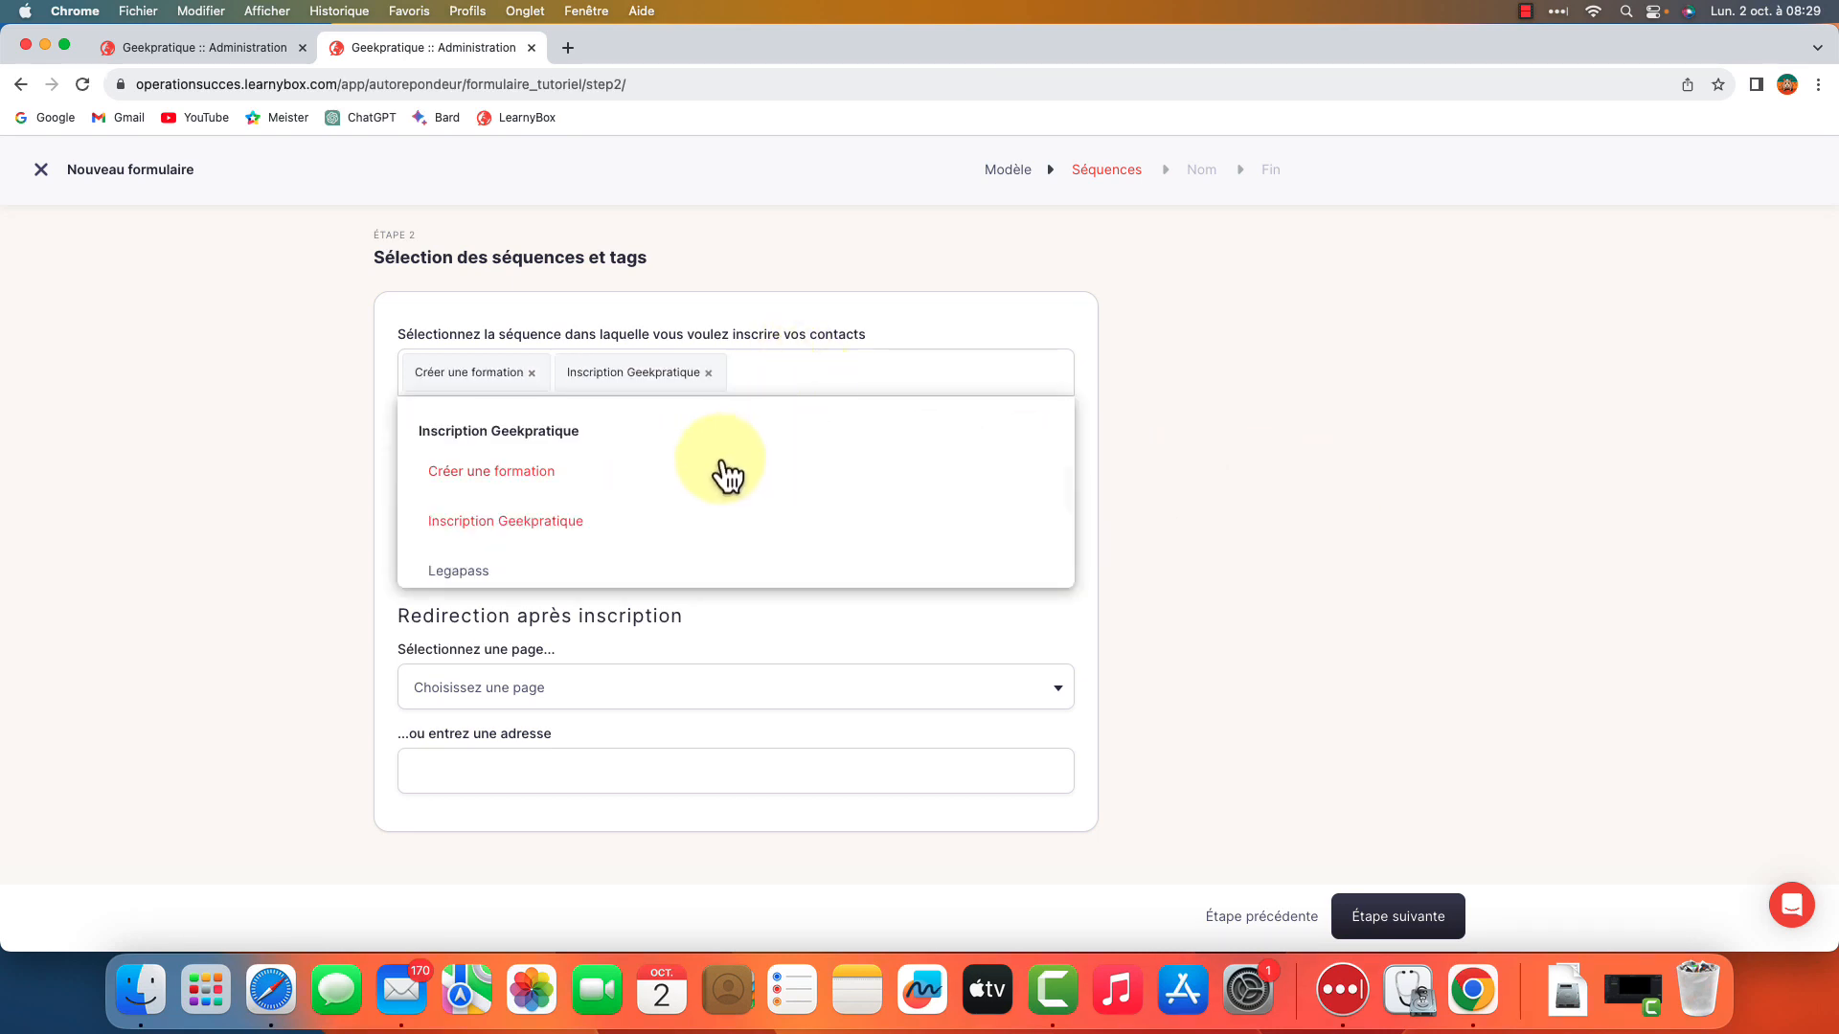
{"action": "scroll", "coordinate": [728, 476], "scroll_direction": "down", "scroll_amount": 2}
{"action": "left_click", "coordinate": [1279, 412]}
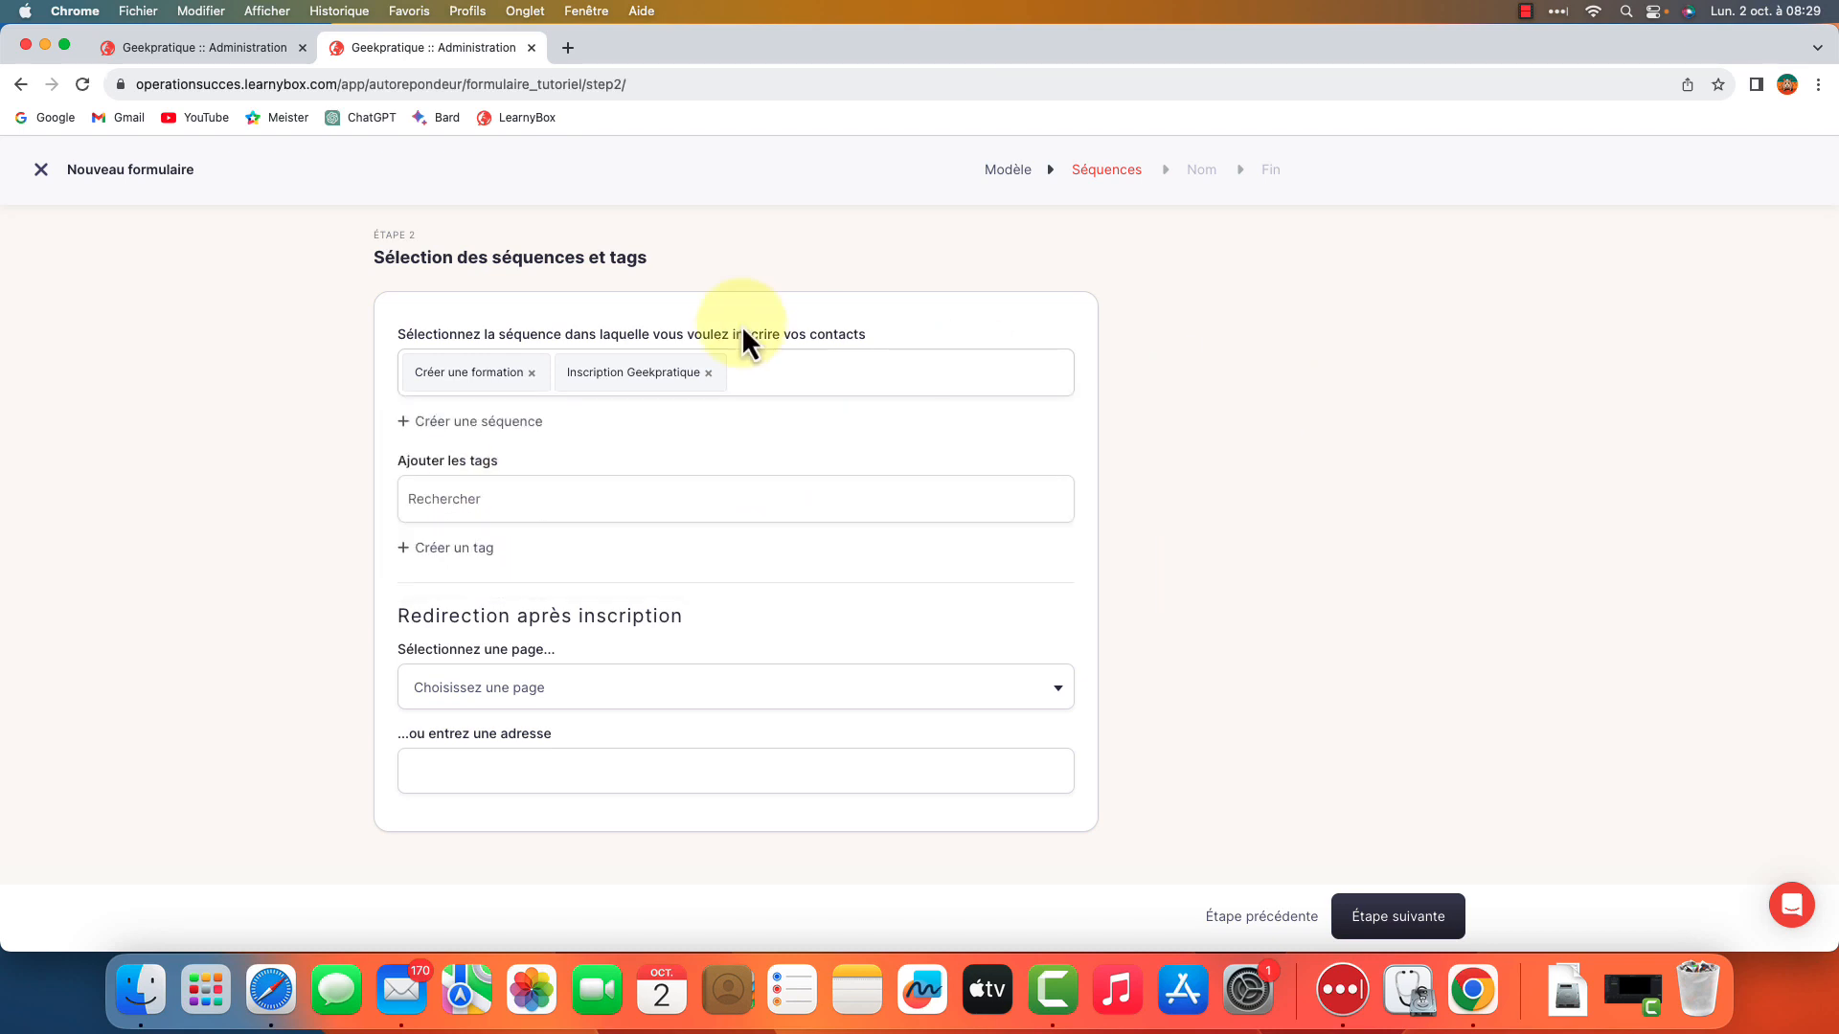
{"action": "left_click", "coordinate": [709, 375]}
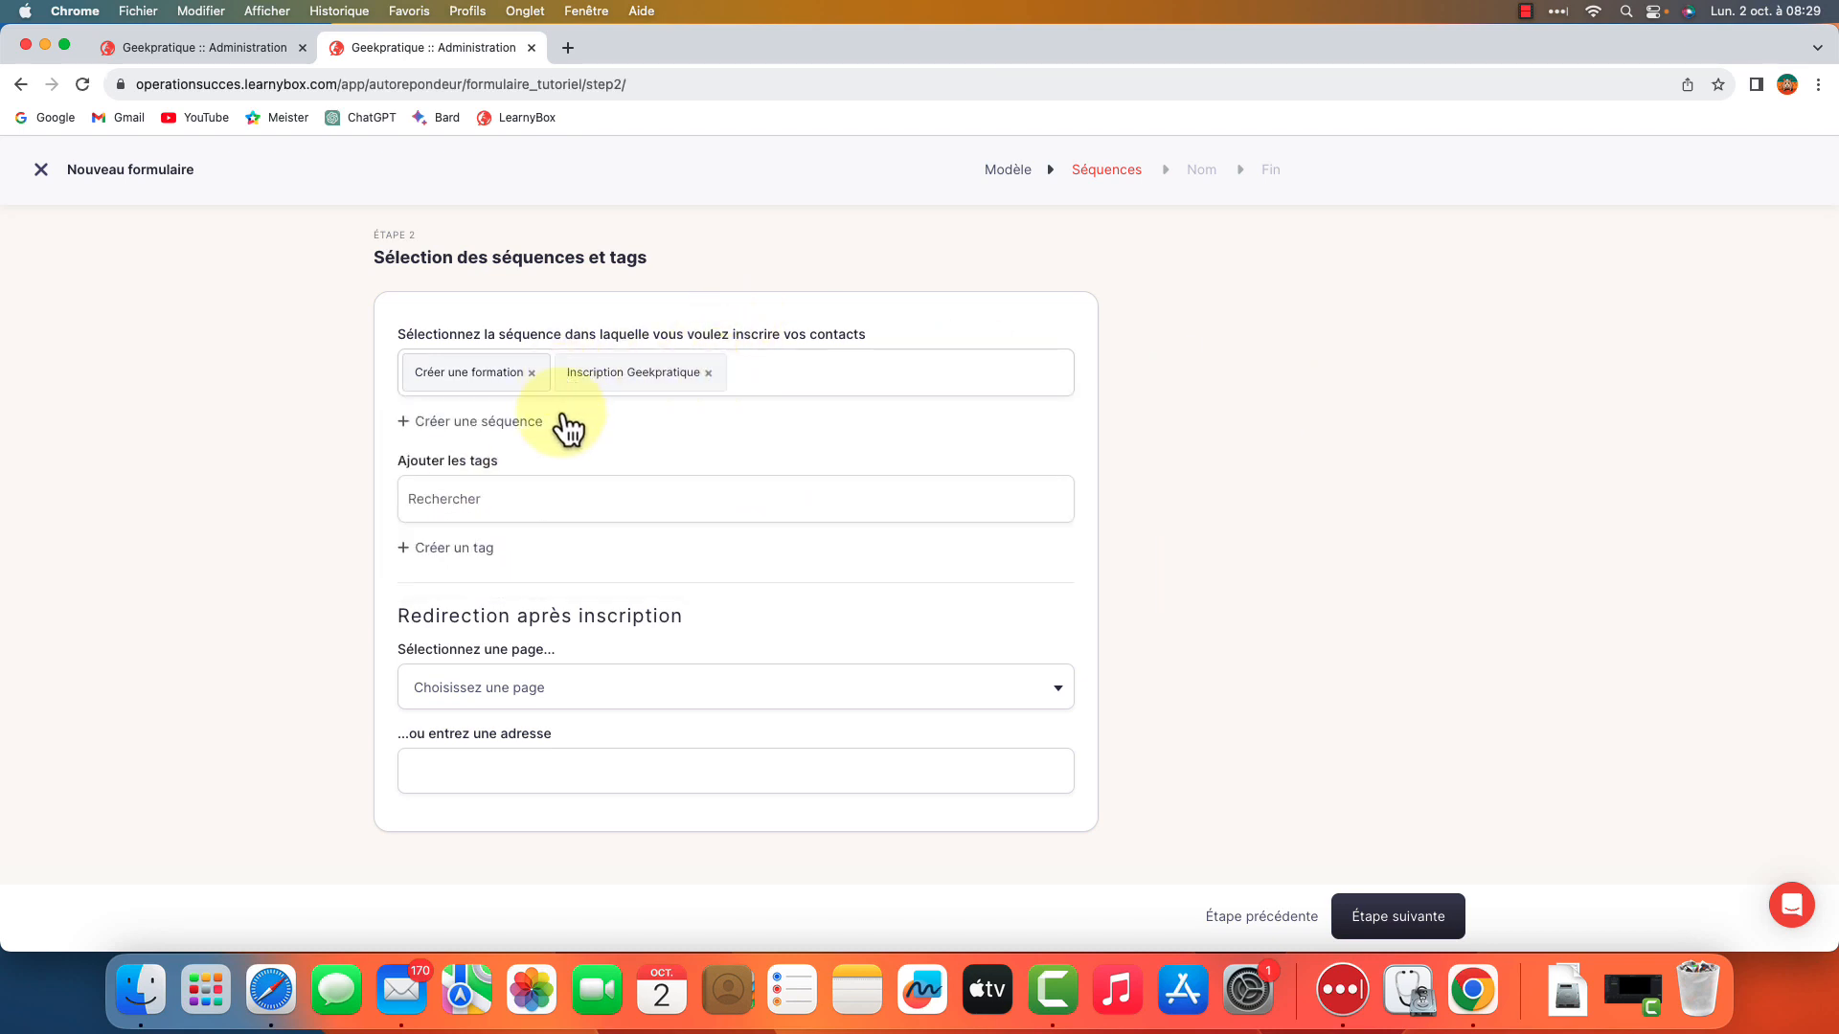
Leave the form's tags empty and set the redirection after sign-up to "Page Merci inscription affilié"
{"action": "left_click", "coordinate": [606, 497]}
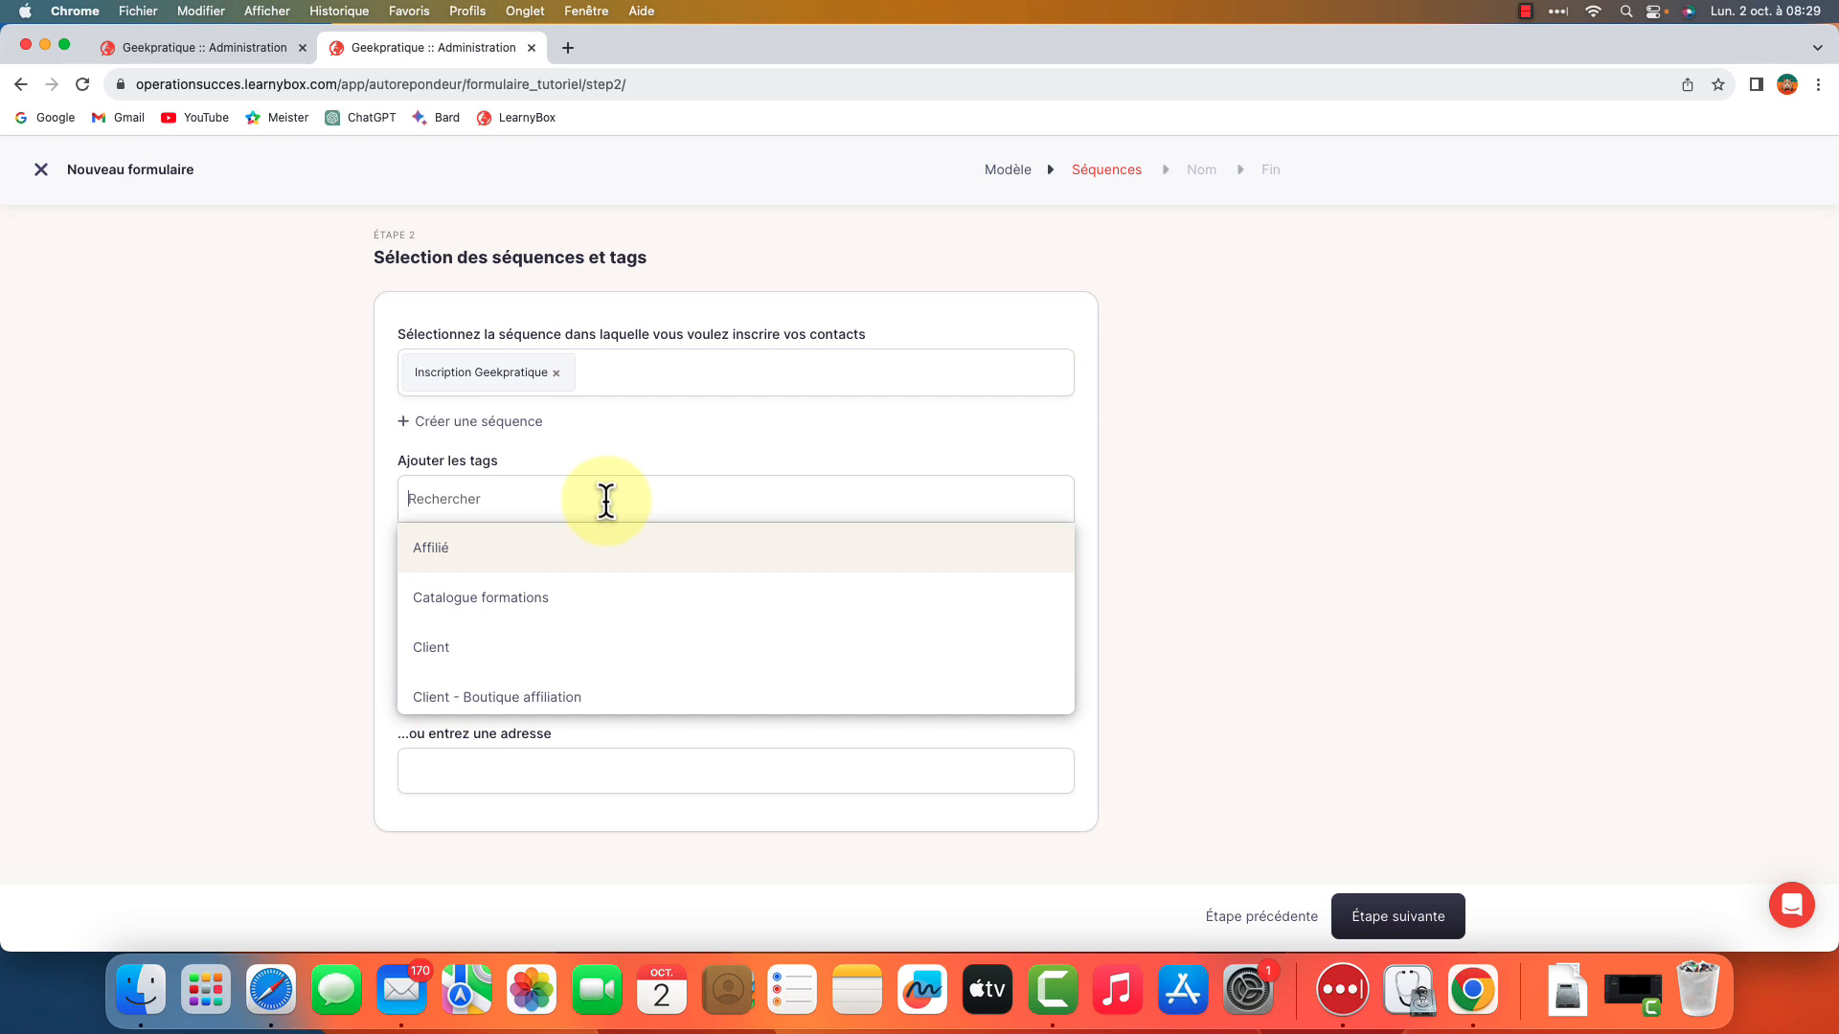
{"action": "left_click", "coordinate": [1347, 474]}
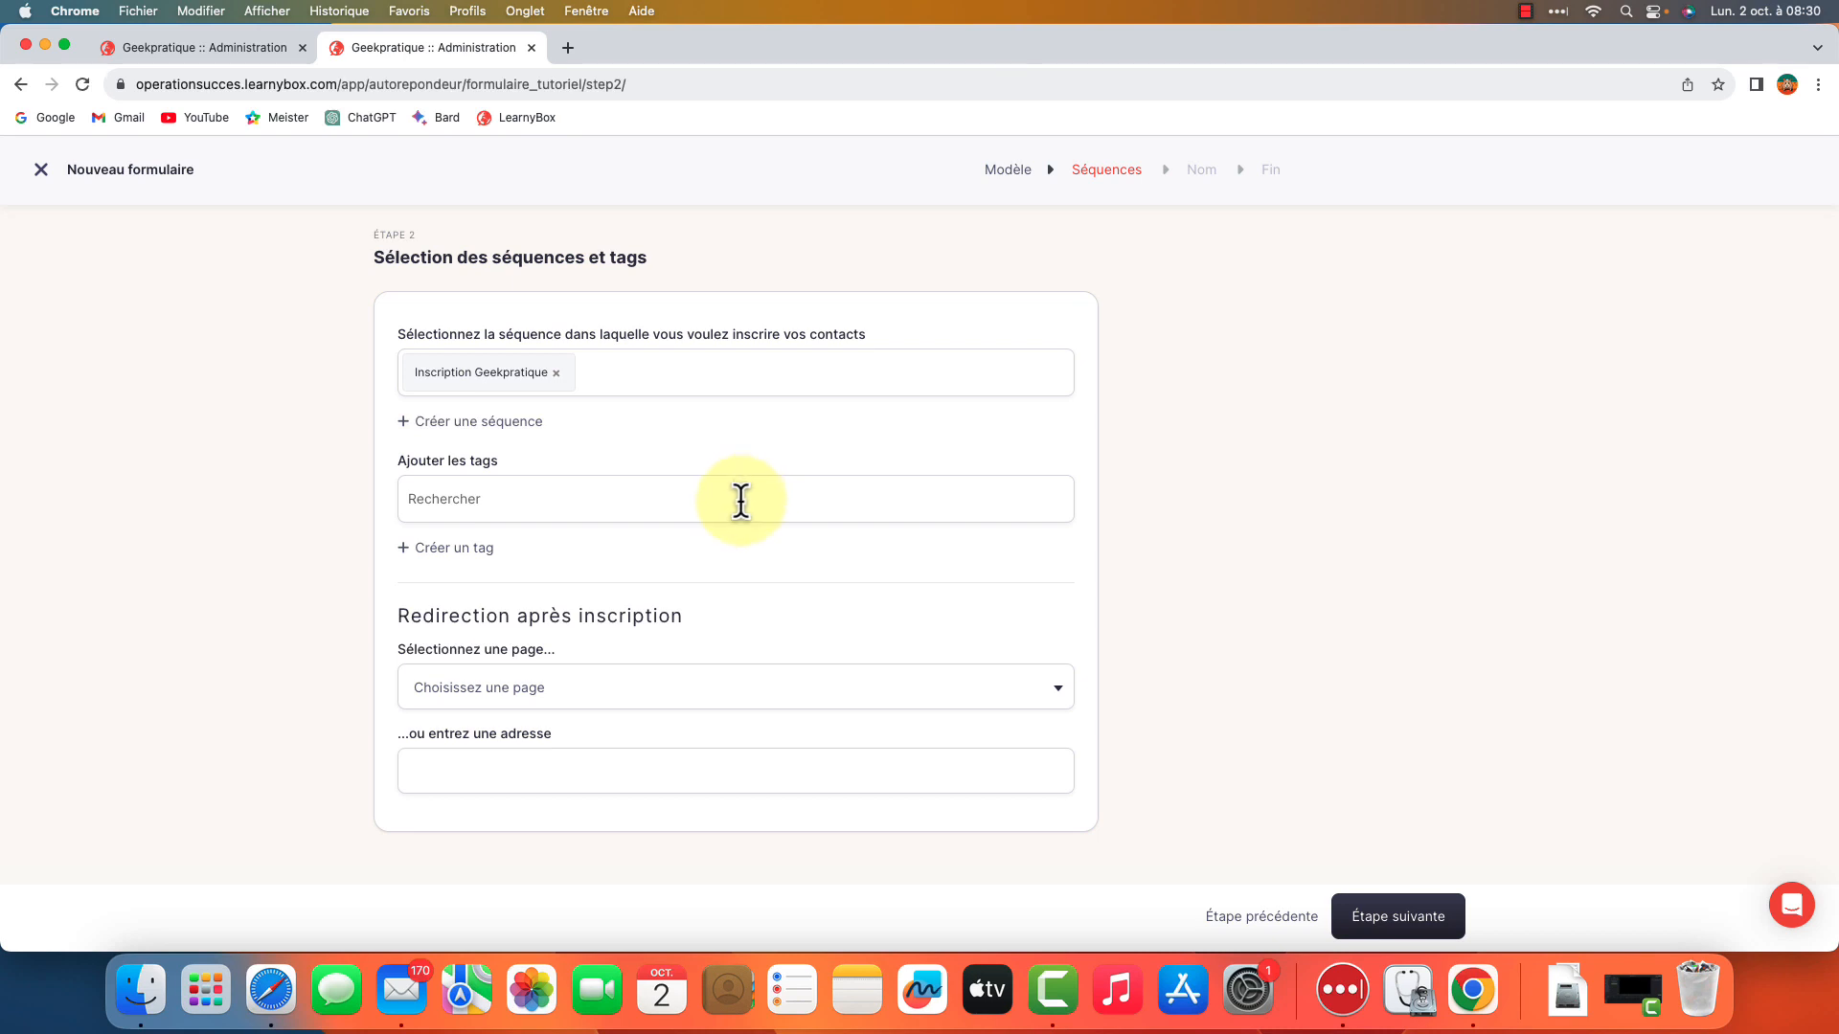
{"action": "left_click", "coordinate": [613, 709]}
{"action": "left_click", "coordinate": [632, 726]}
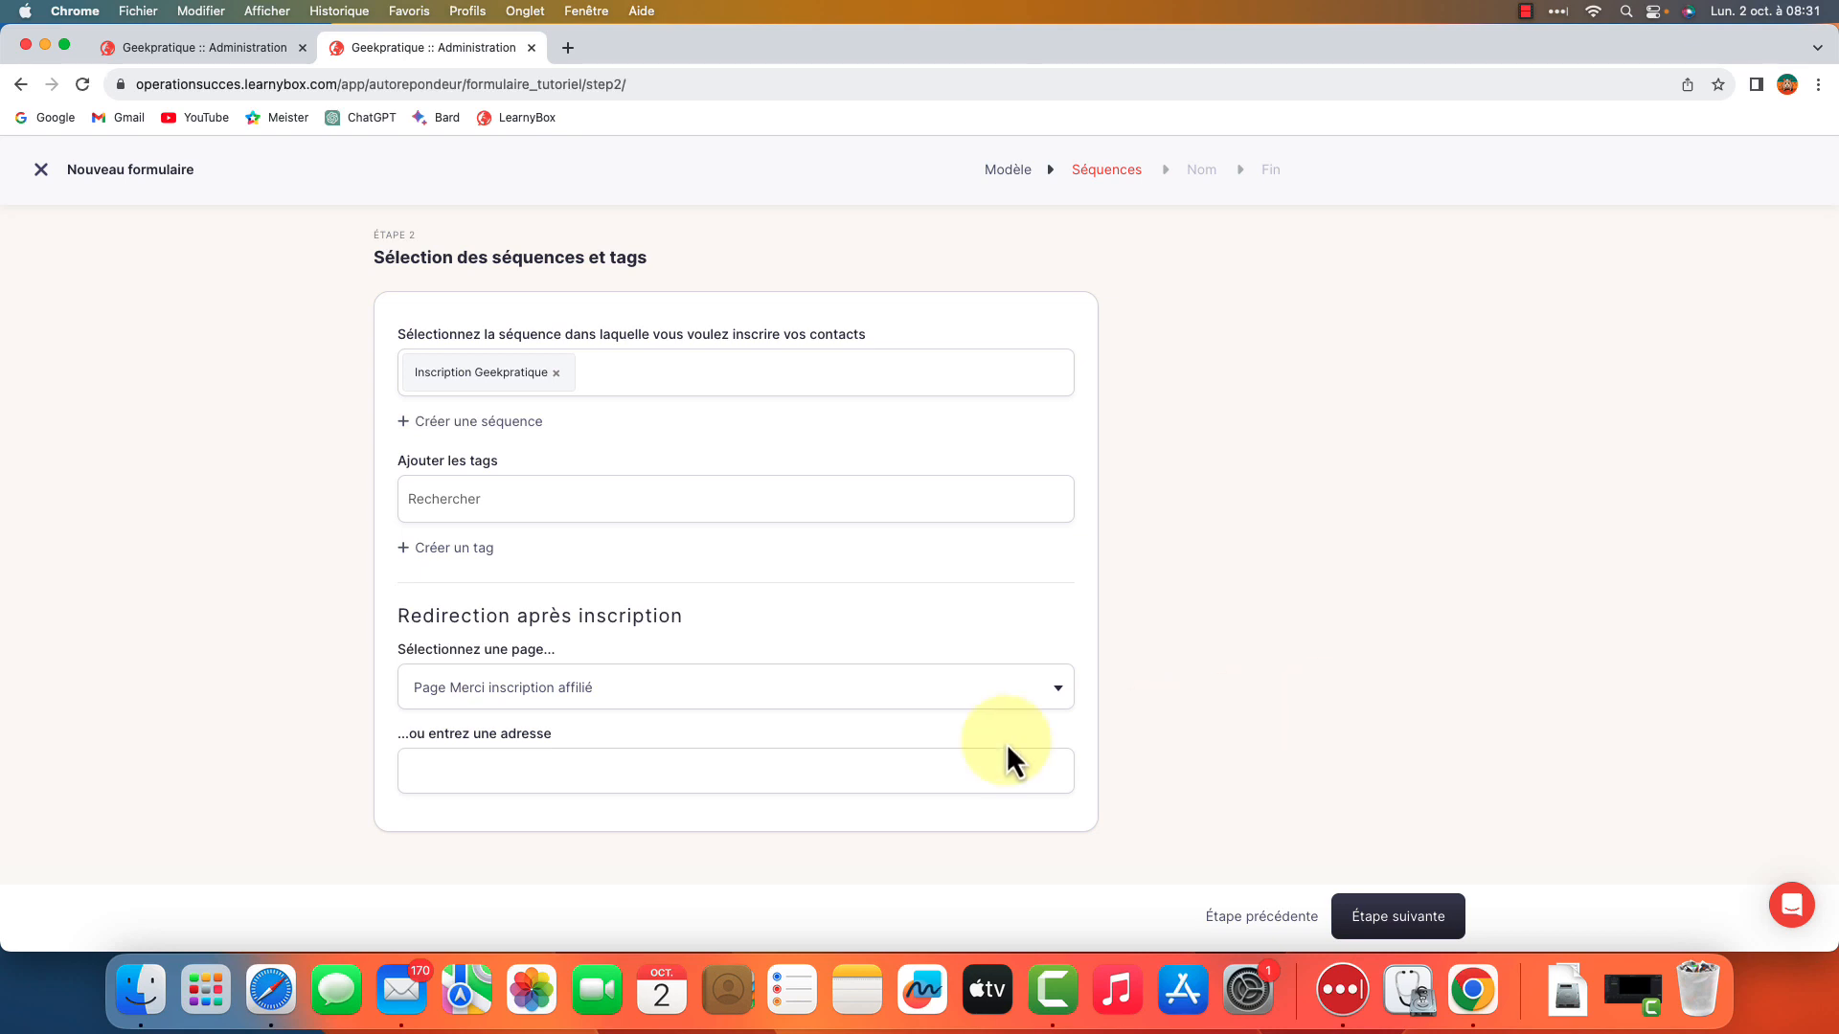
{"action": "left_click", "coordinate": [680, 772]}
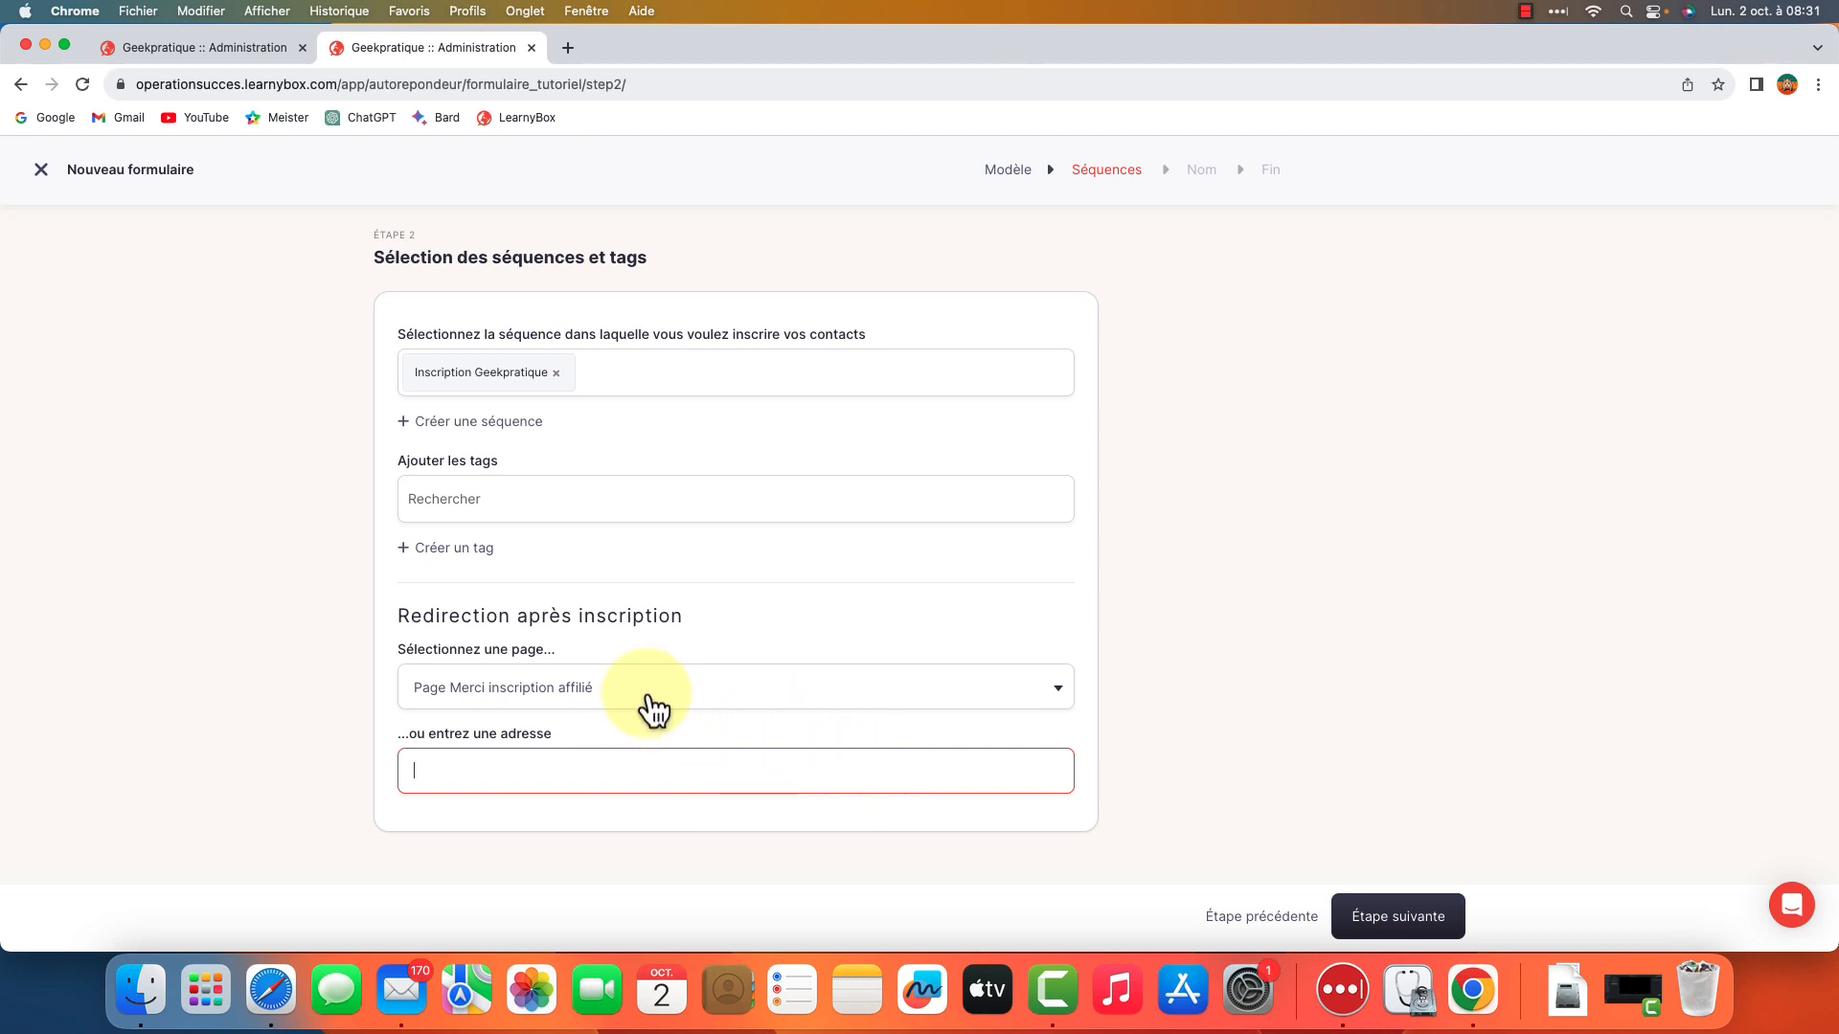
Continue to the naming stage, name the form "Formulaire de test" and create it
{"action": "left_click", "coordinate": [1410, 917]}
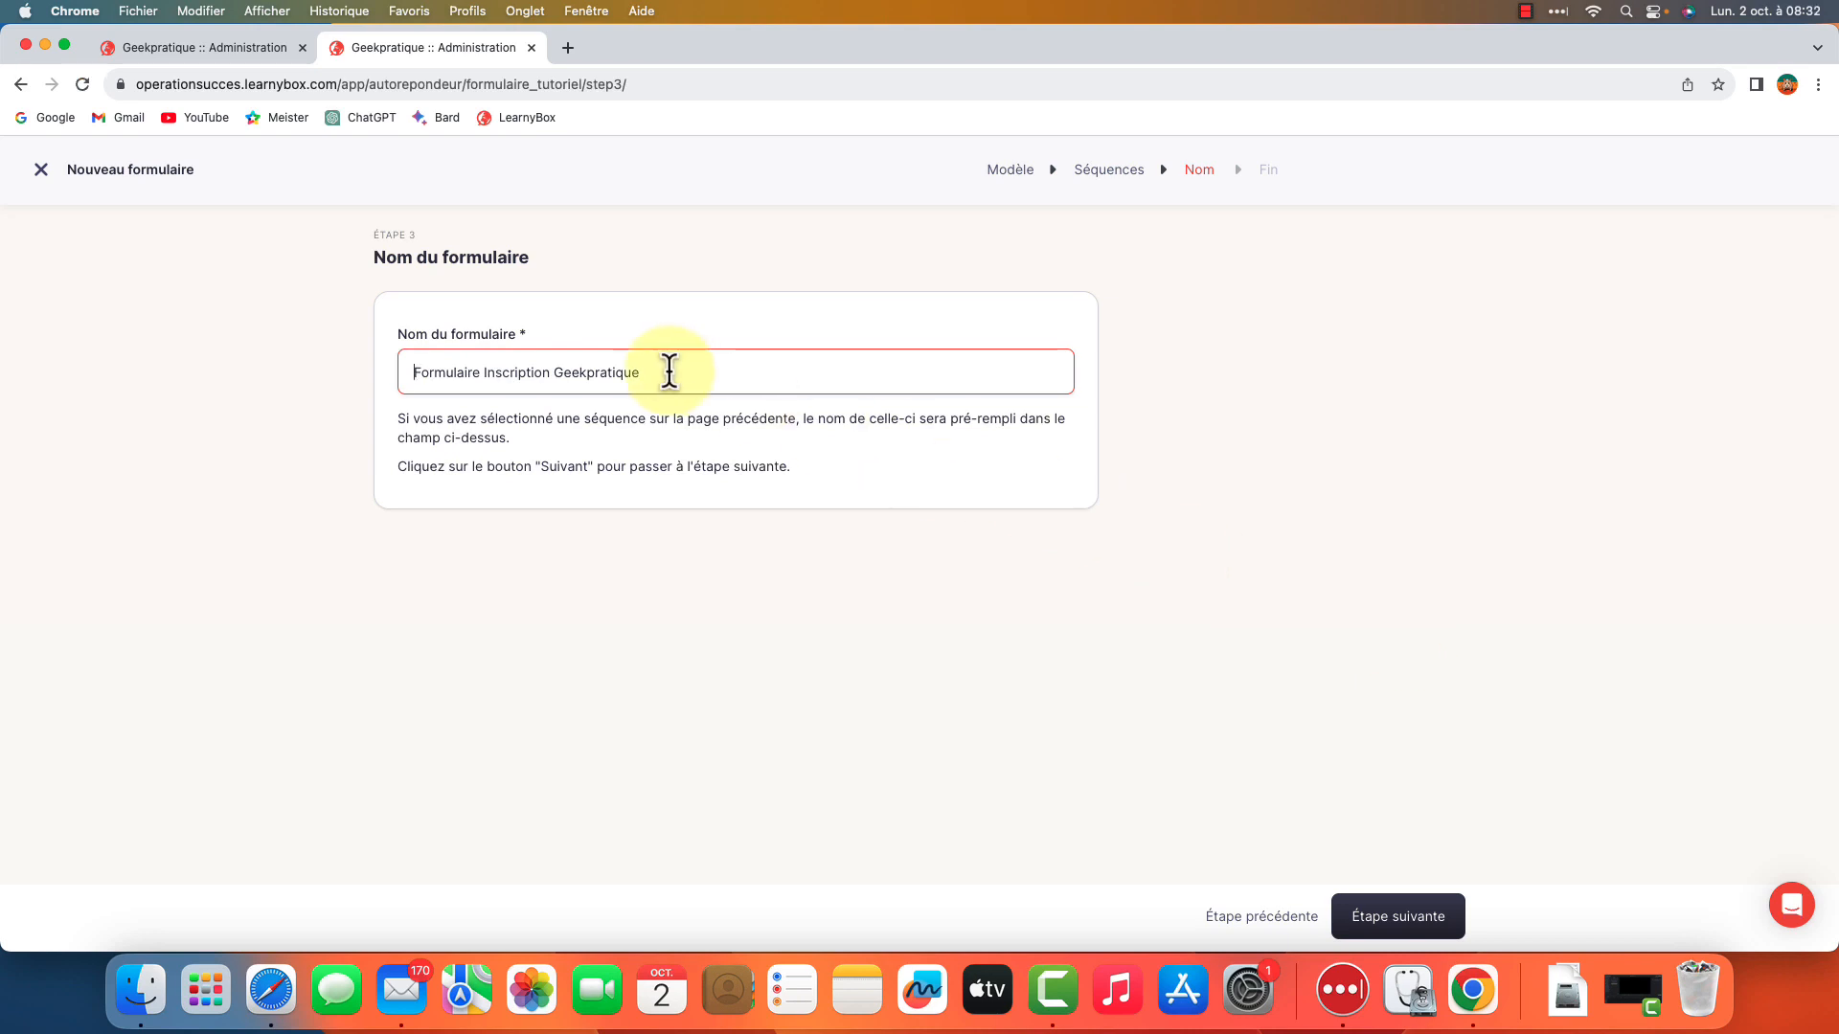
{"action": "left_click_drag", "start_coordinate": [670, 371], "coordinate": [481, 372]}
{"action": "type", "text": "de"}
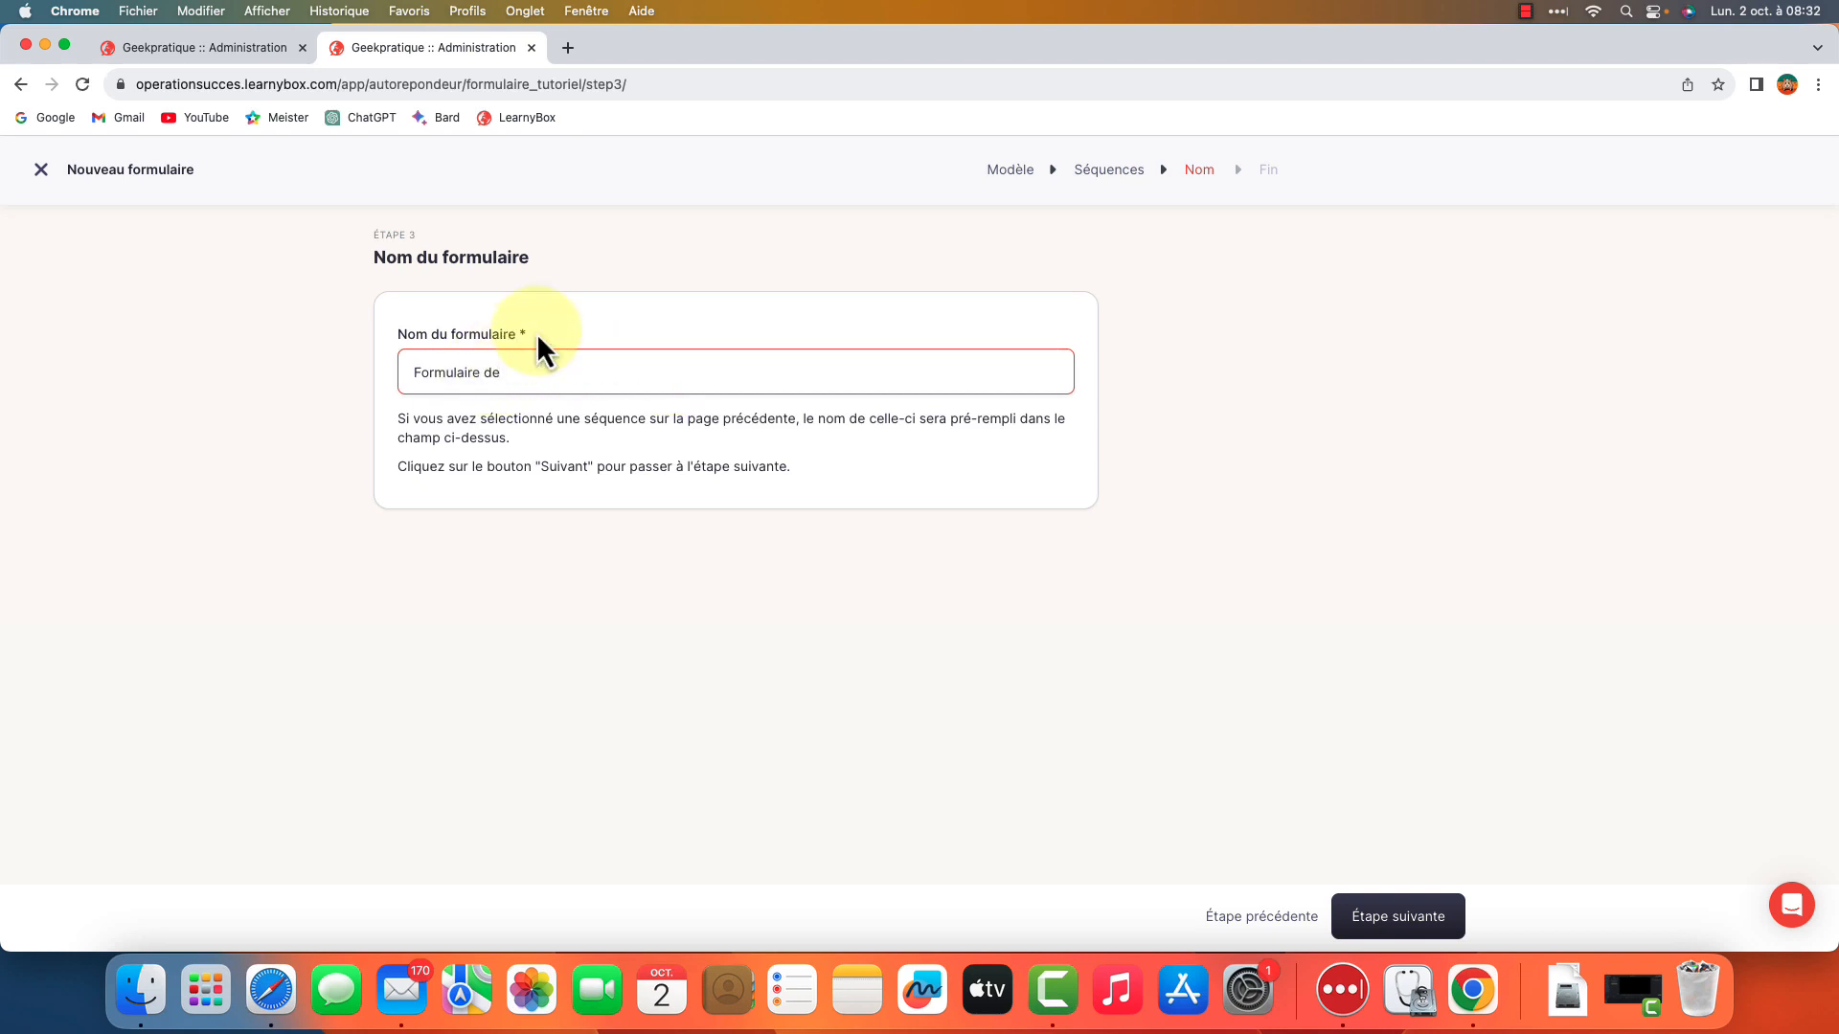
{"action": "type", "text": " test"}
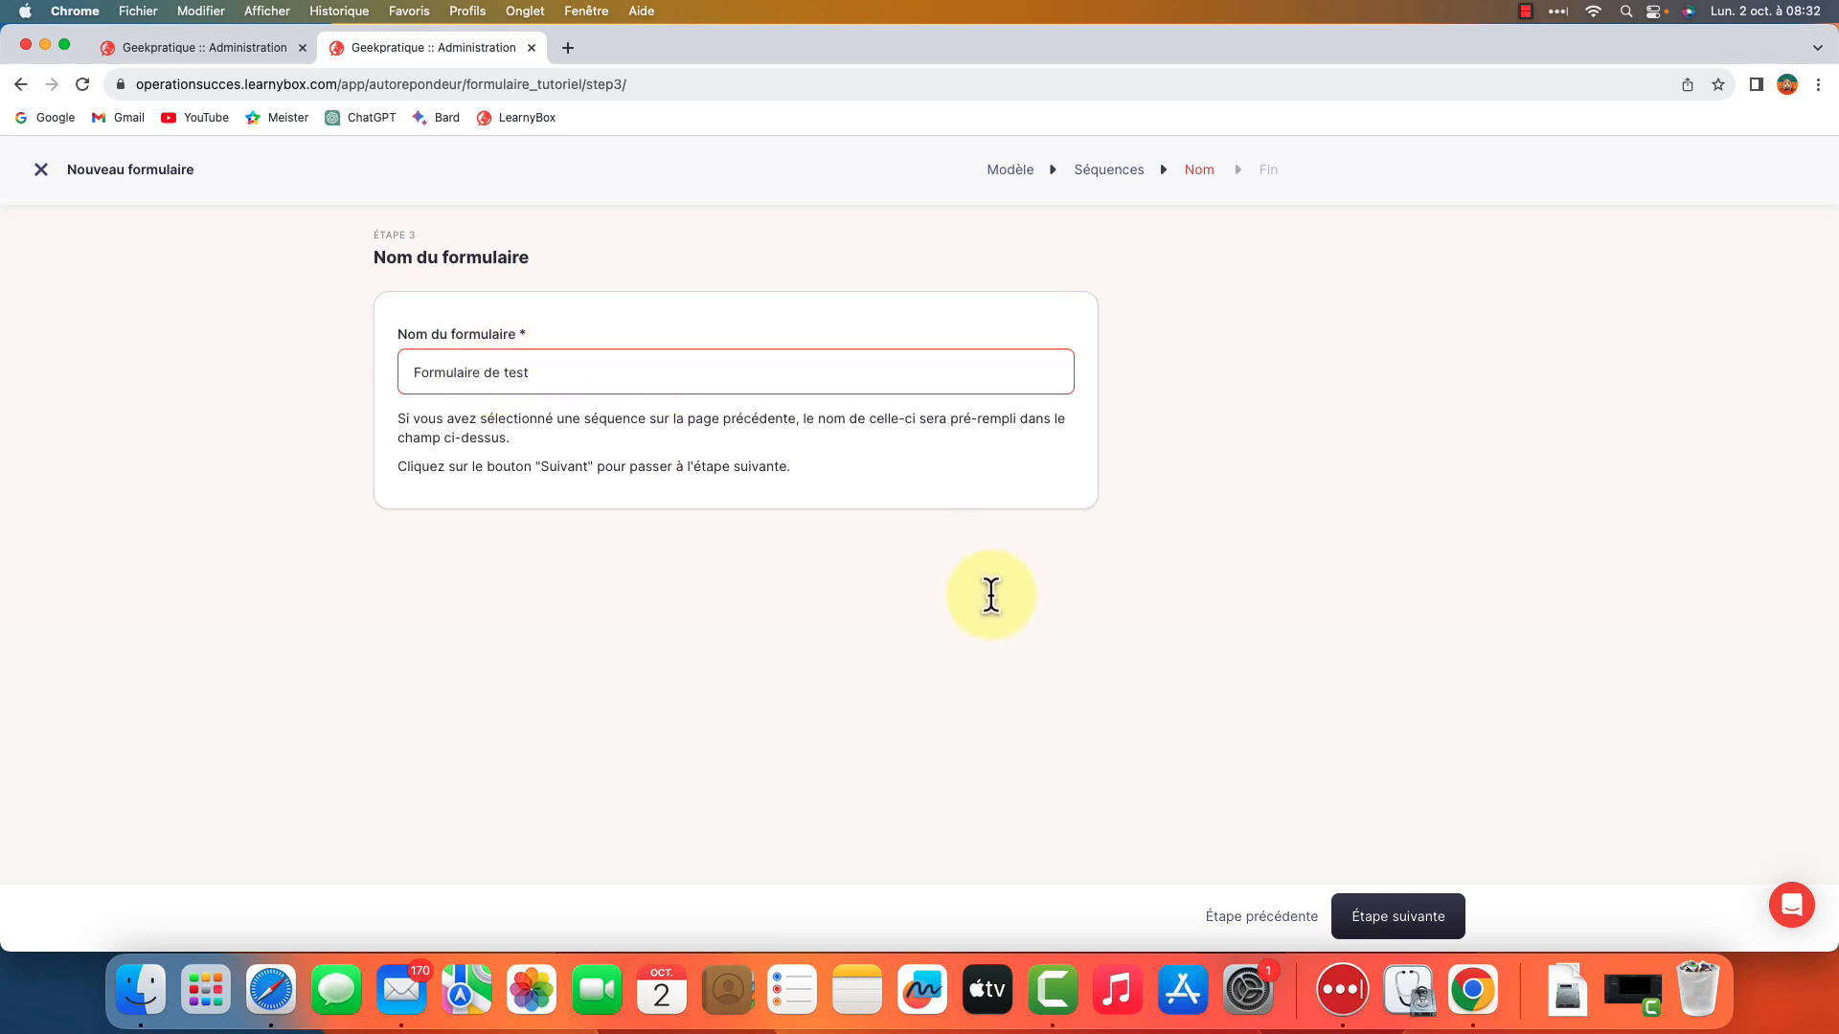
{"action": "left_click", "coordinate": [1400, 921]}
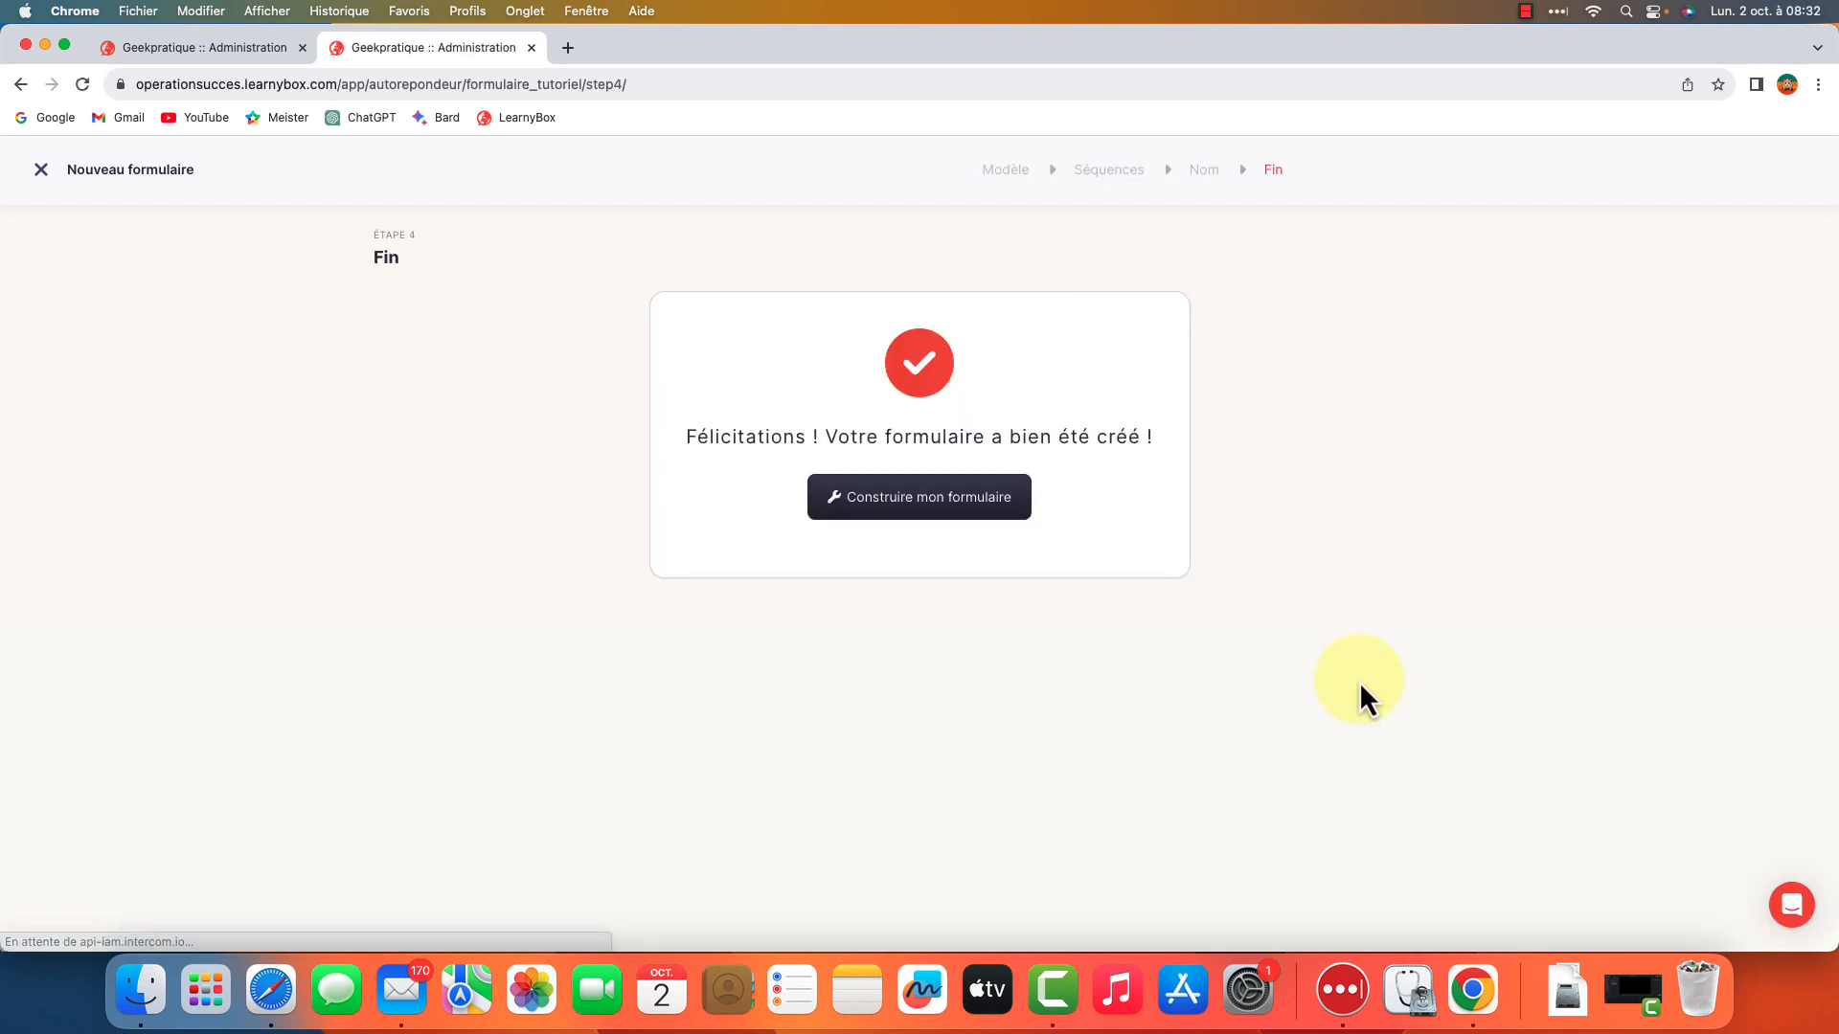
Open the new form in the form builder and try the email field above the first-name field before restoring the order
{"action": "left_click", "coordinate": [916, 508]}
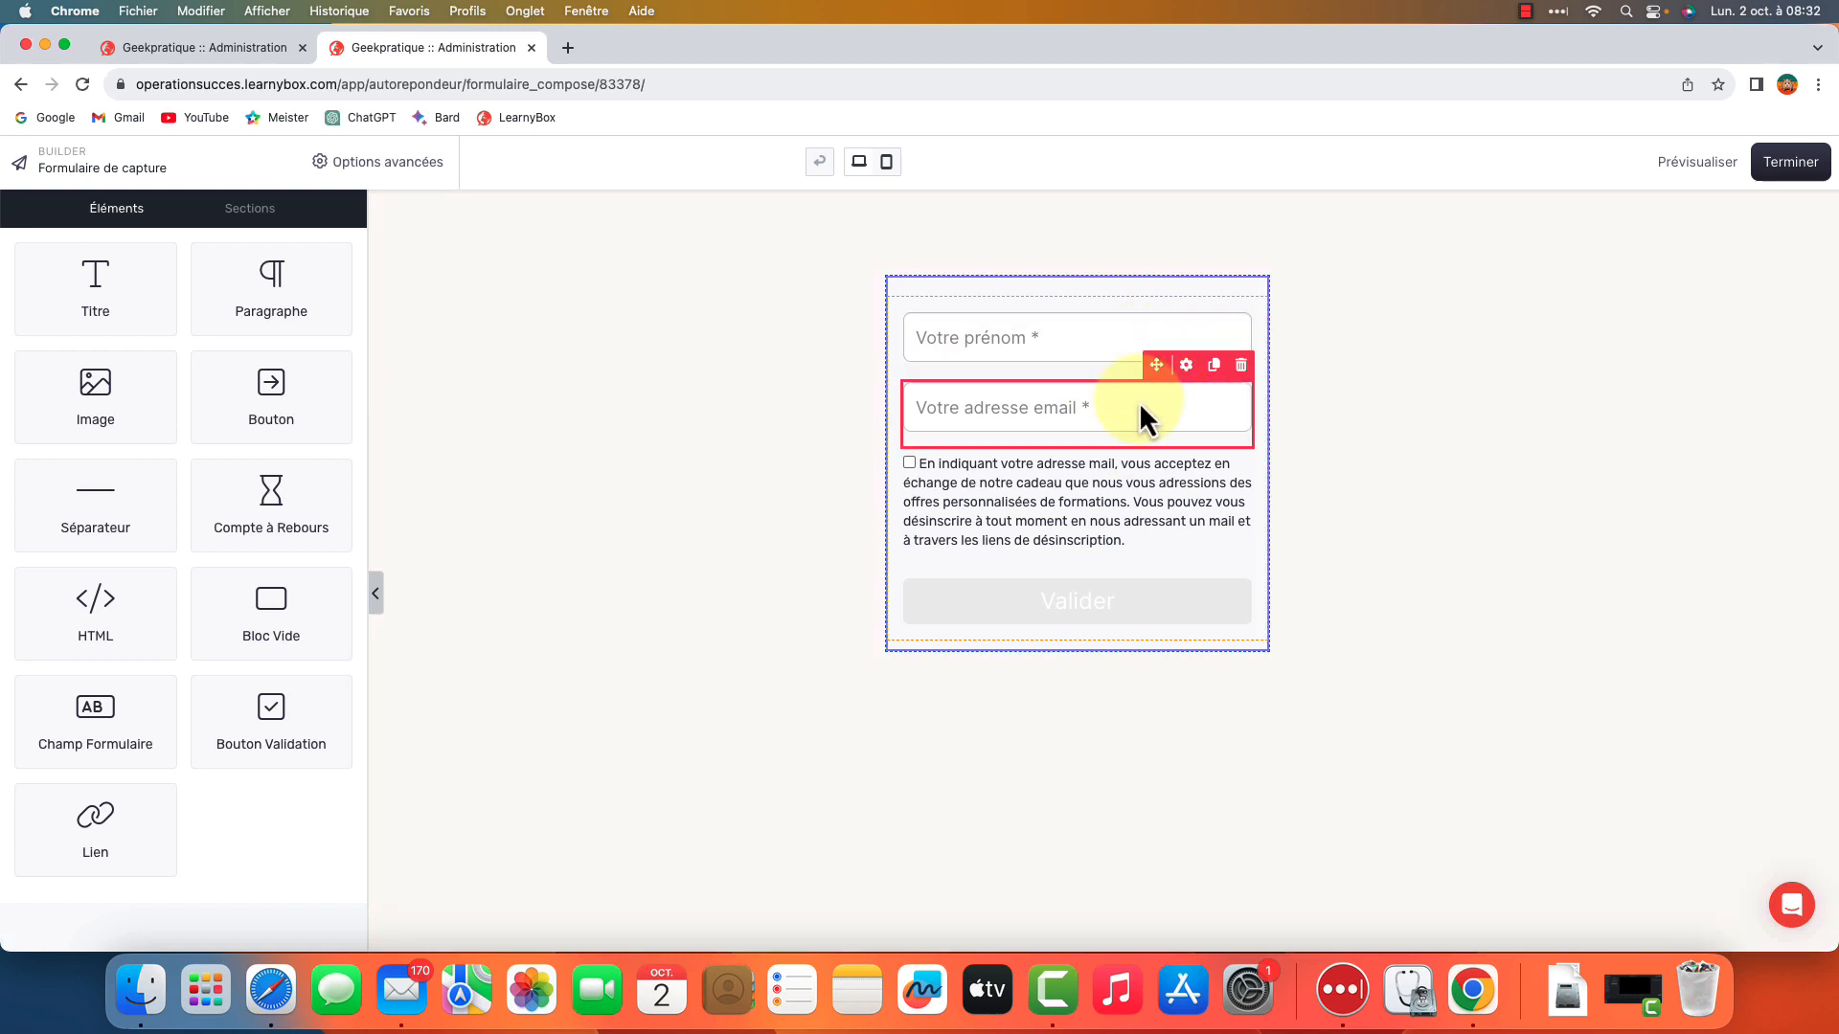
{"action": "left_click_drag", "start_coordinate": [1158, 374], "coordinate": [1170, 325]}
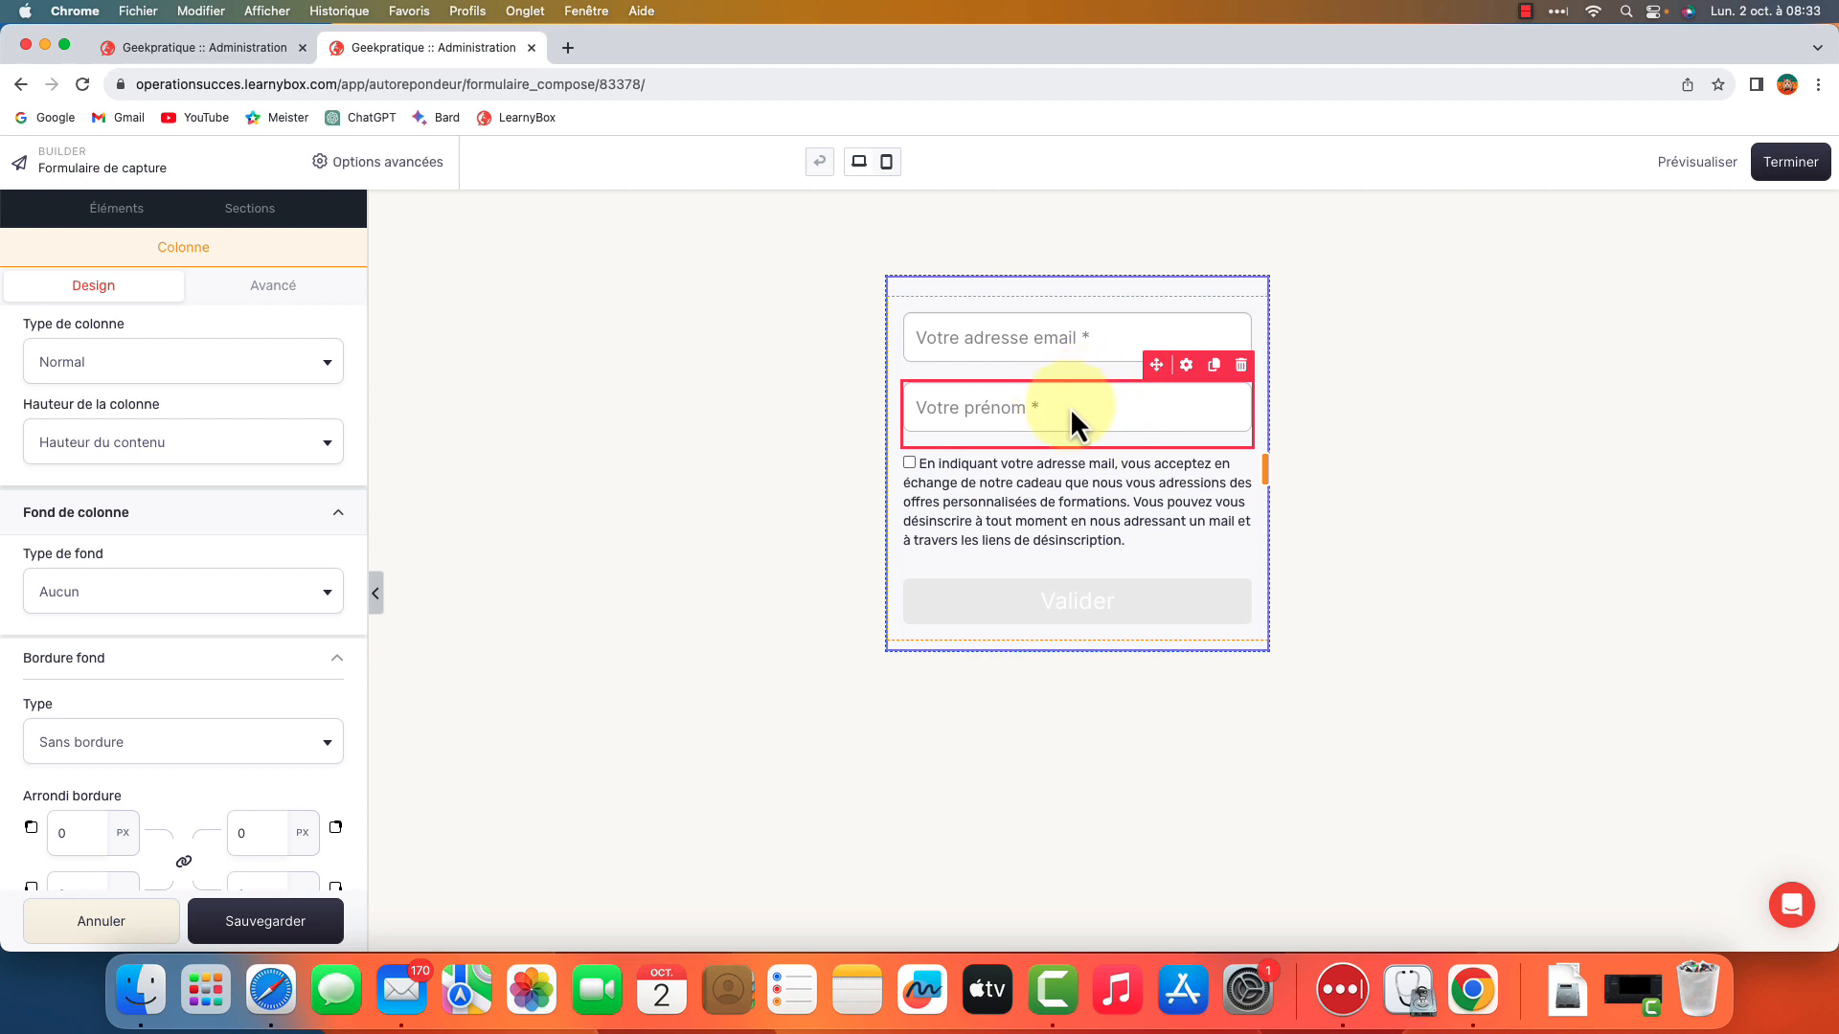
{"action": "left_click_drag", "start_coordinate": [1157, 366], "coordinate": [1162, 331]}
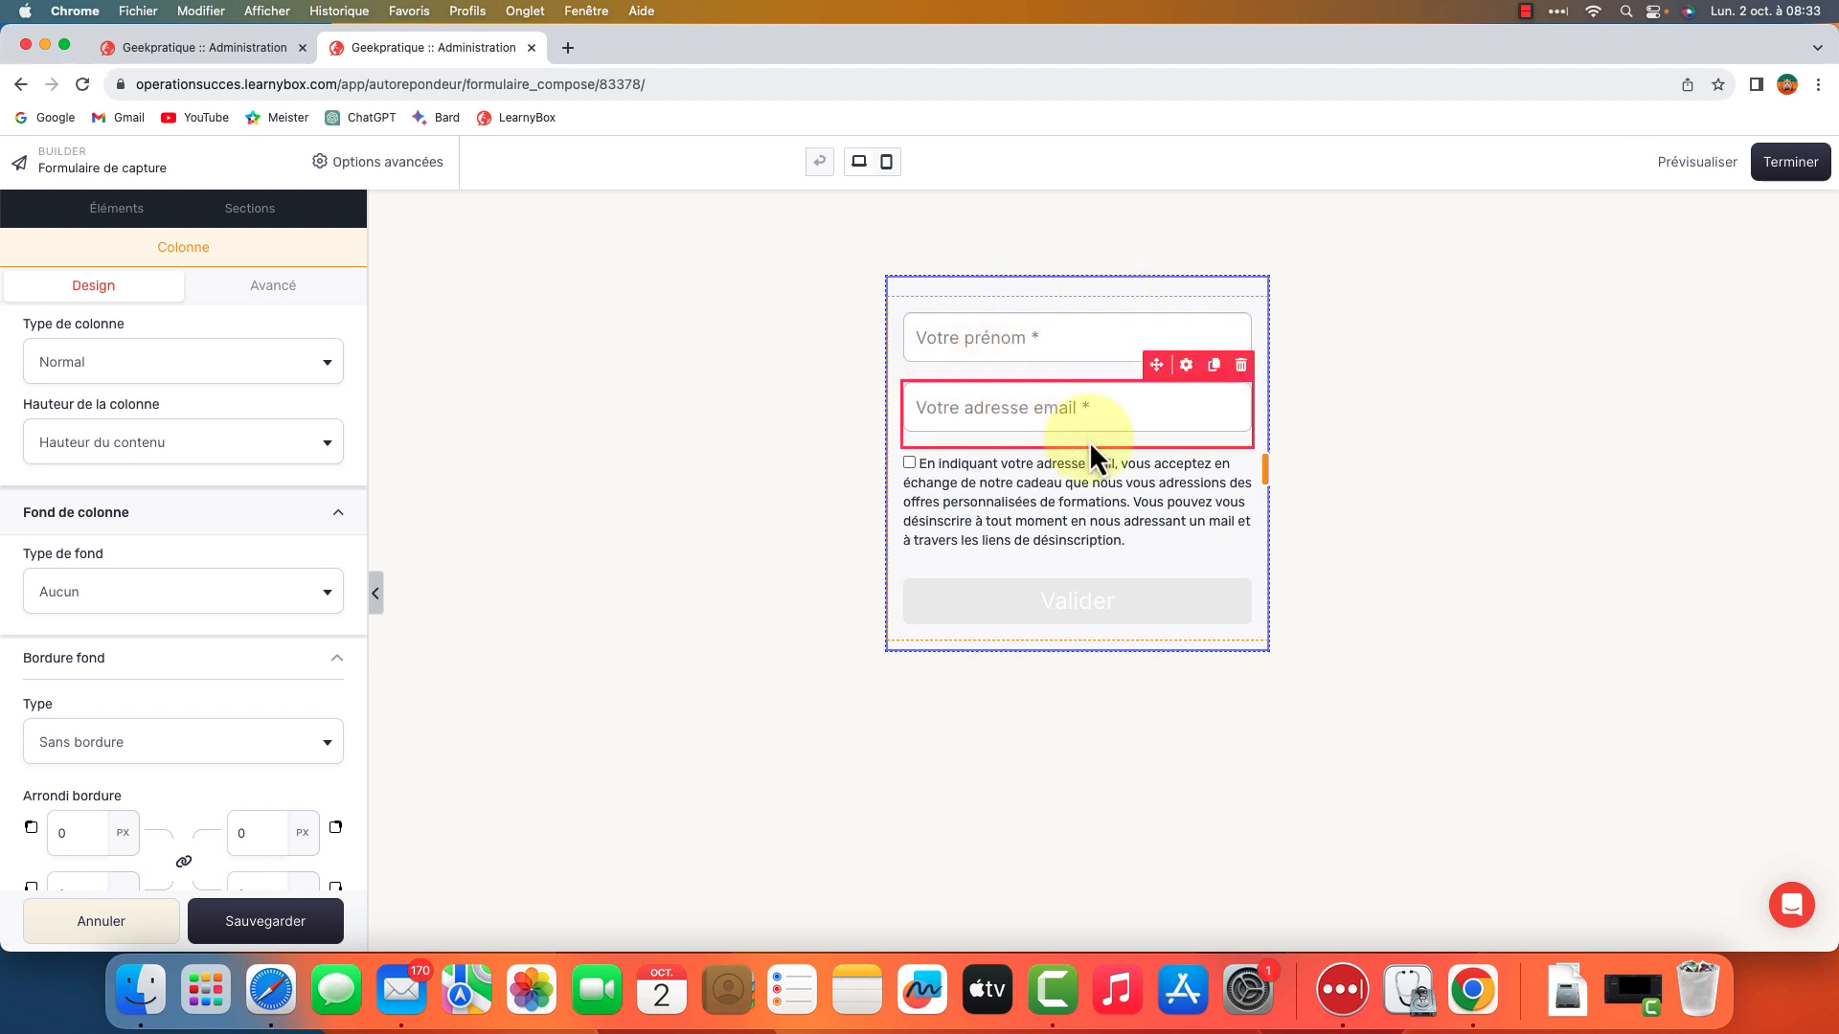
Open the consent checkbox's settings, save them as they are and finish editing the form
{"action": "left_click", "coordinate": [1071, 489]}
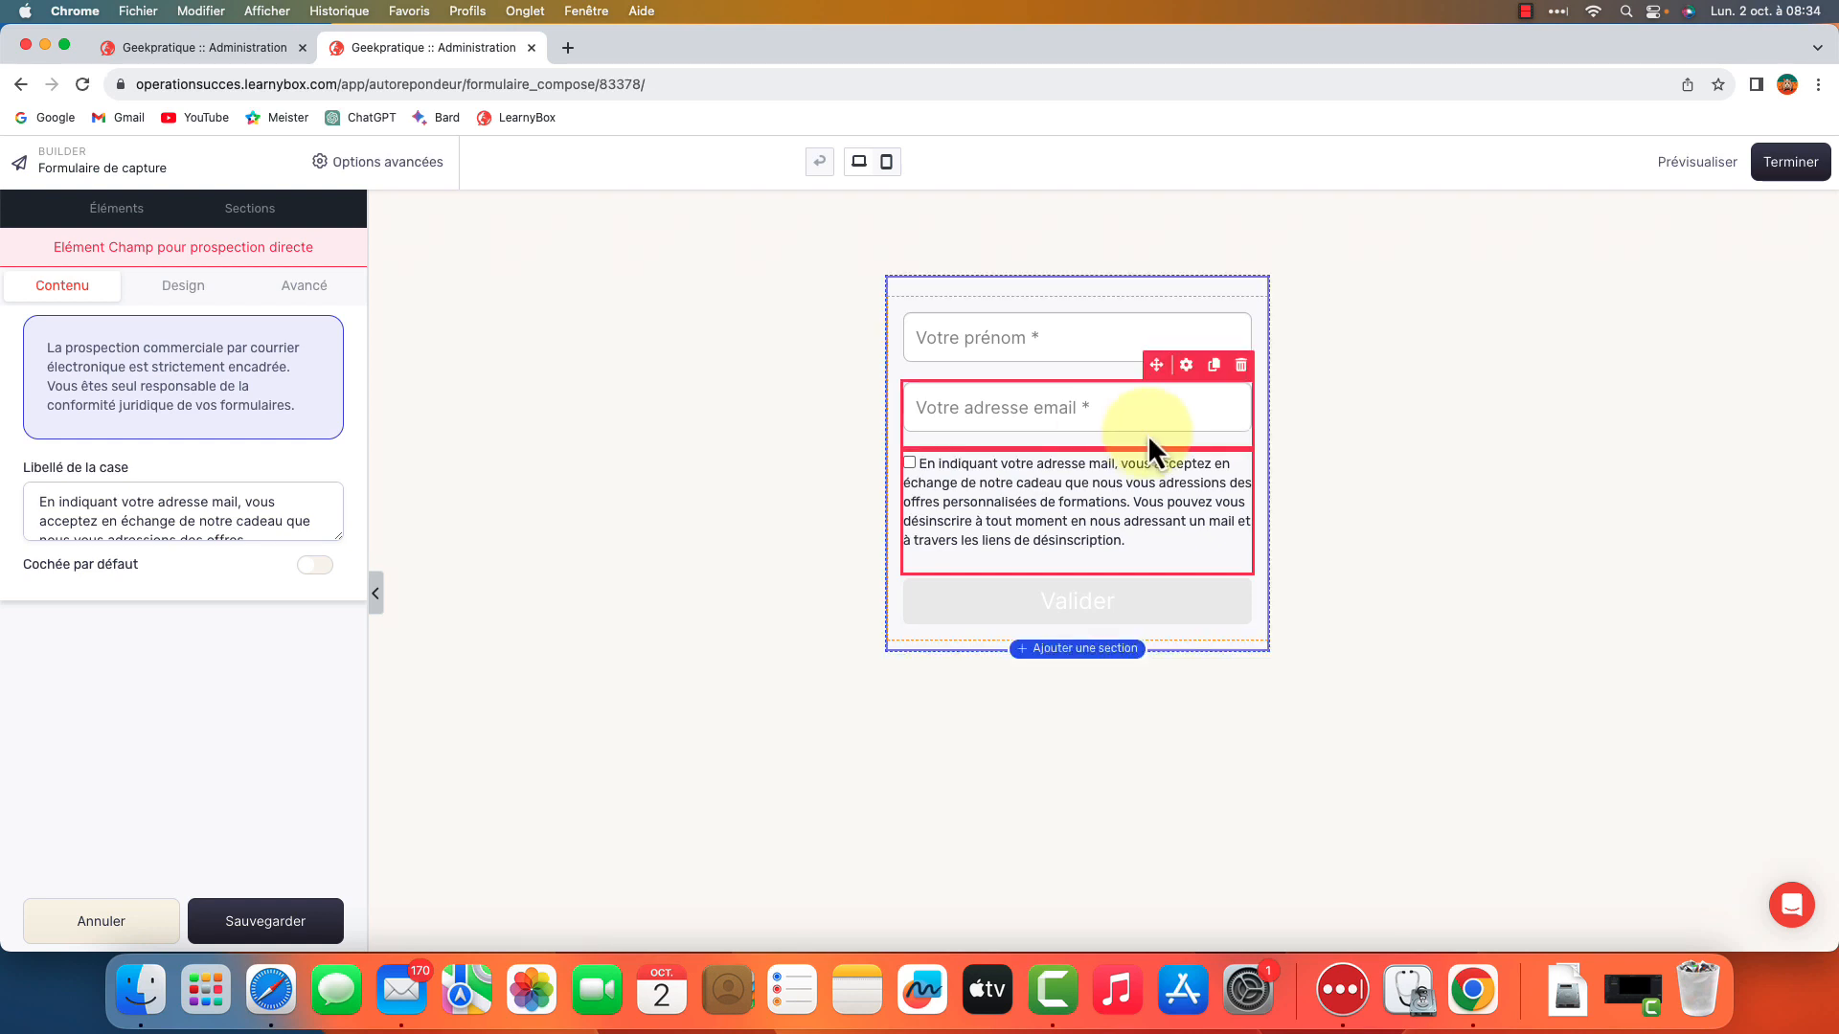
{"action": "left_click", "coordinate": [272, 924]}
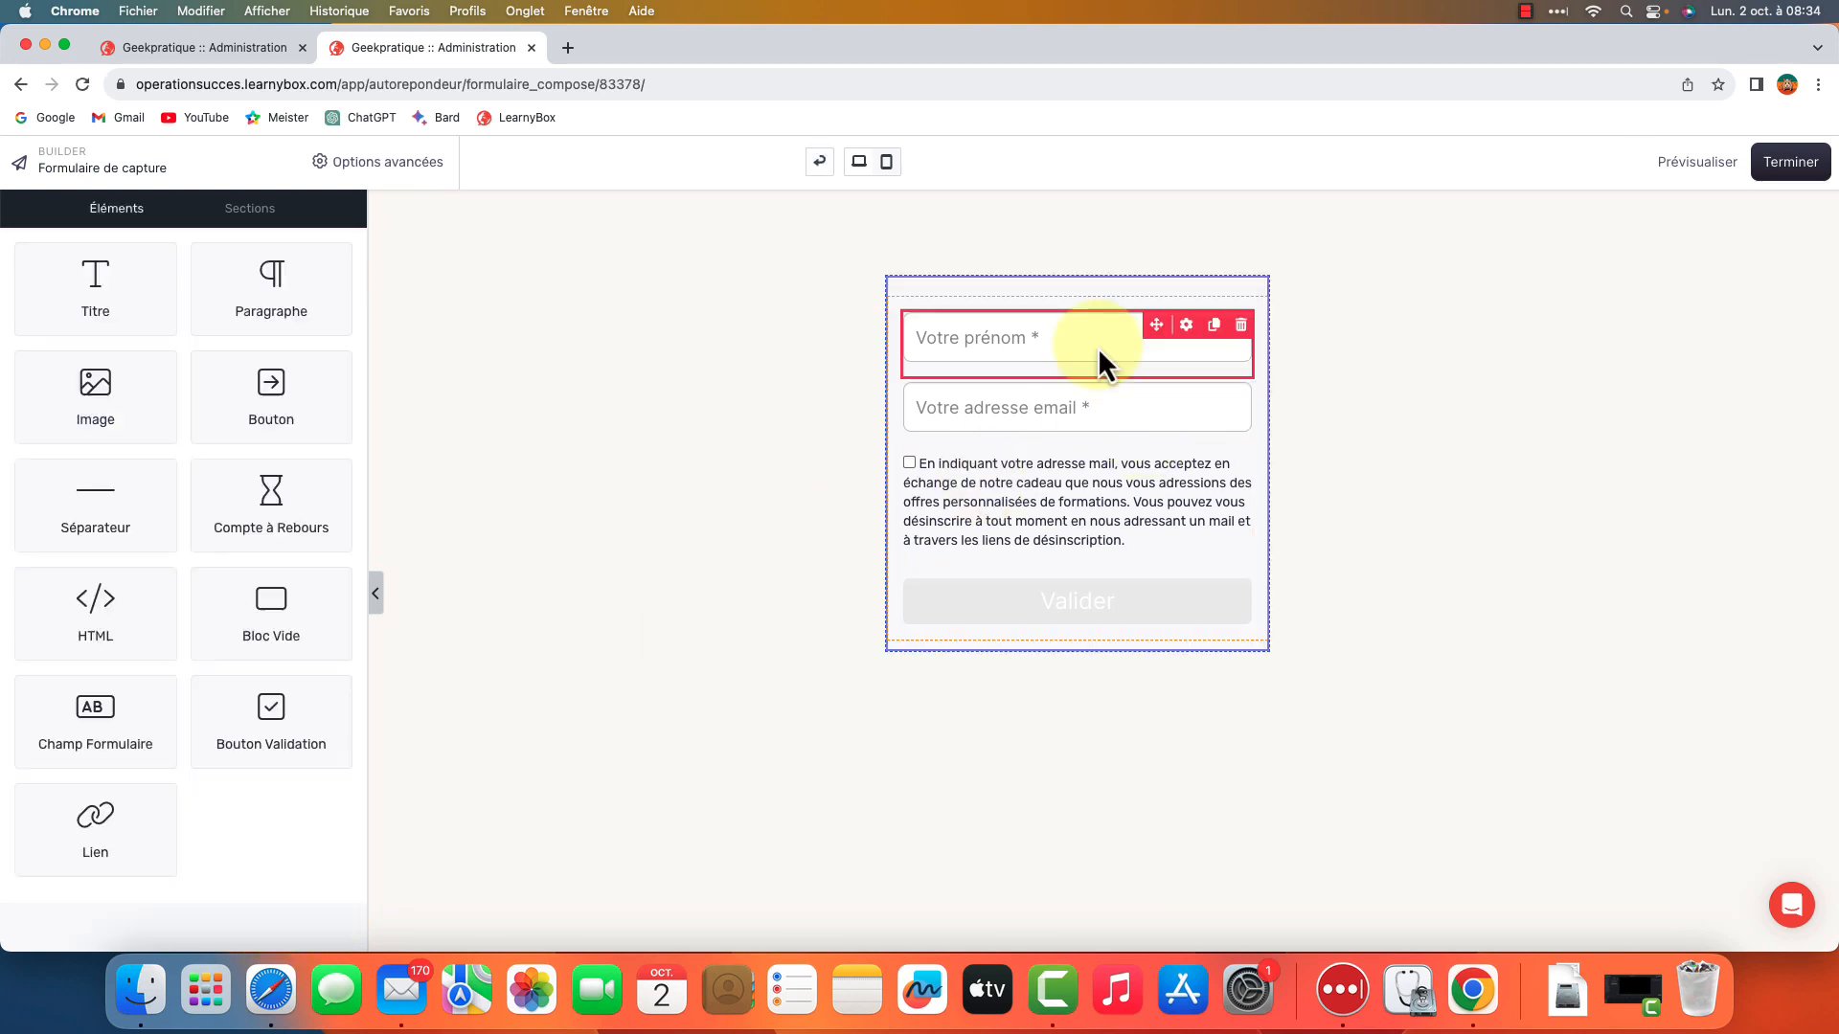
{"action": "left_click", "coordinate": [1793, 171]}
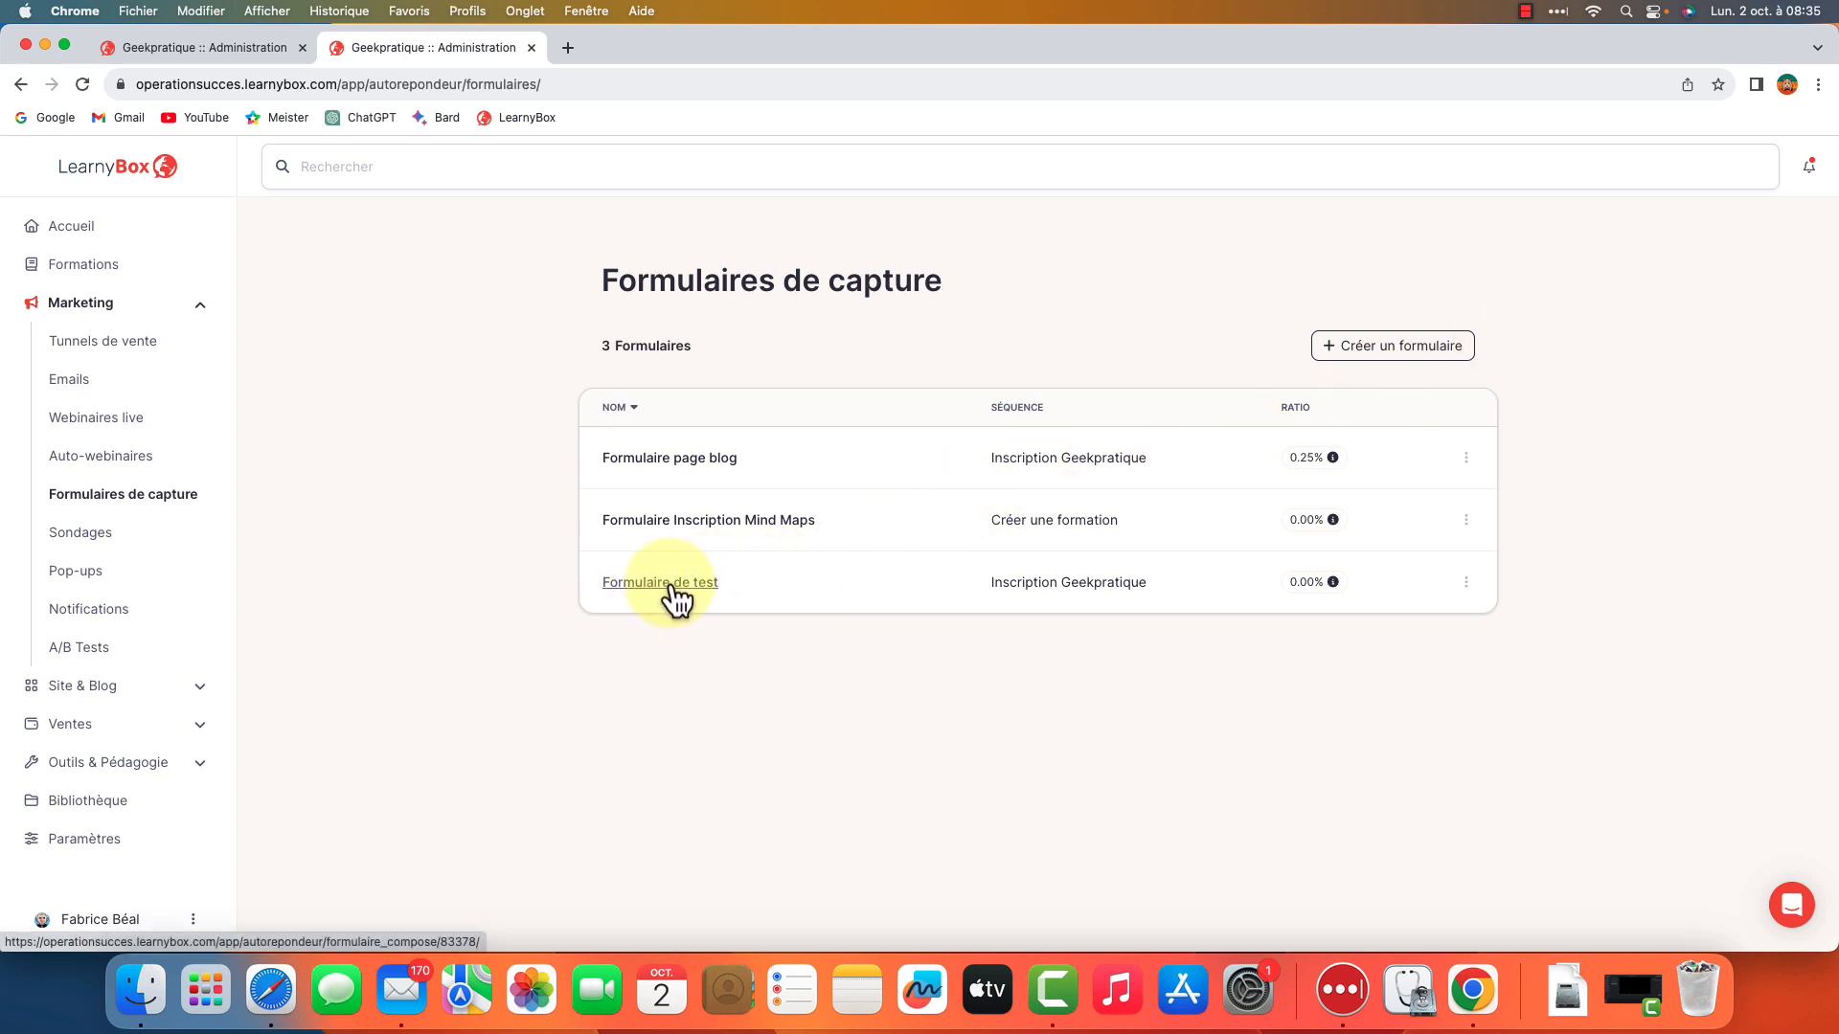
Open "1ere page de capture" of the "Pages de captures" tunnel in the page builder
{"action": "left_click", "coordinate": [106, 351]}
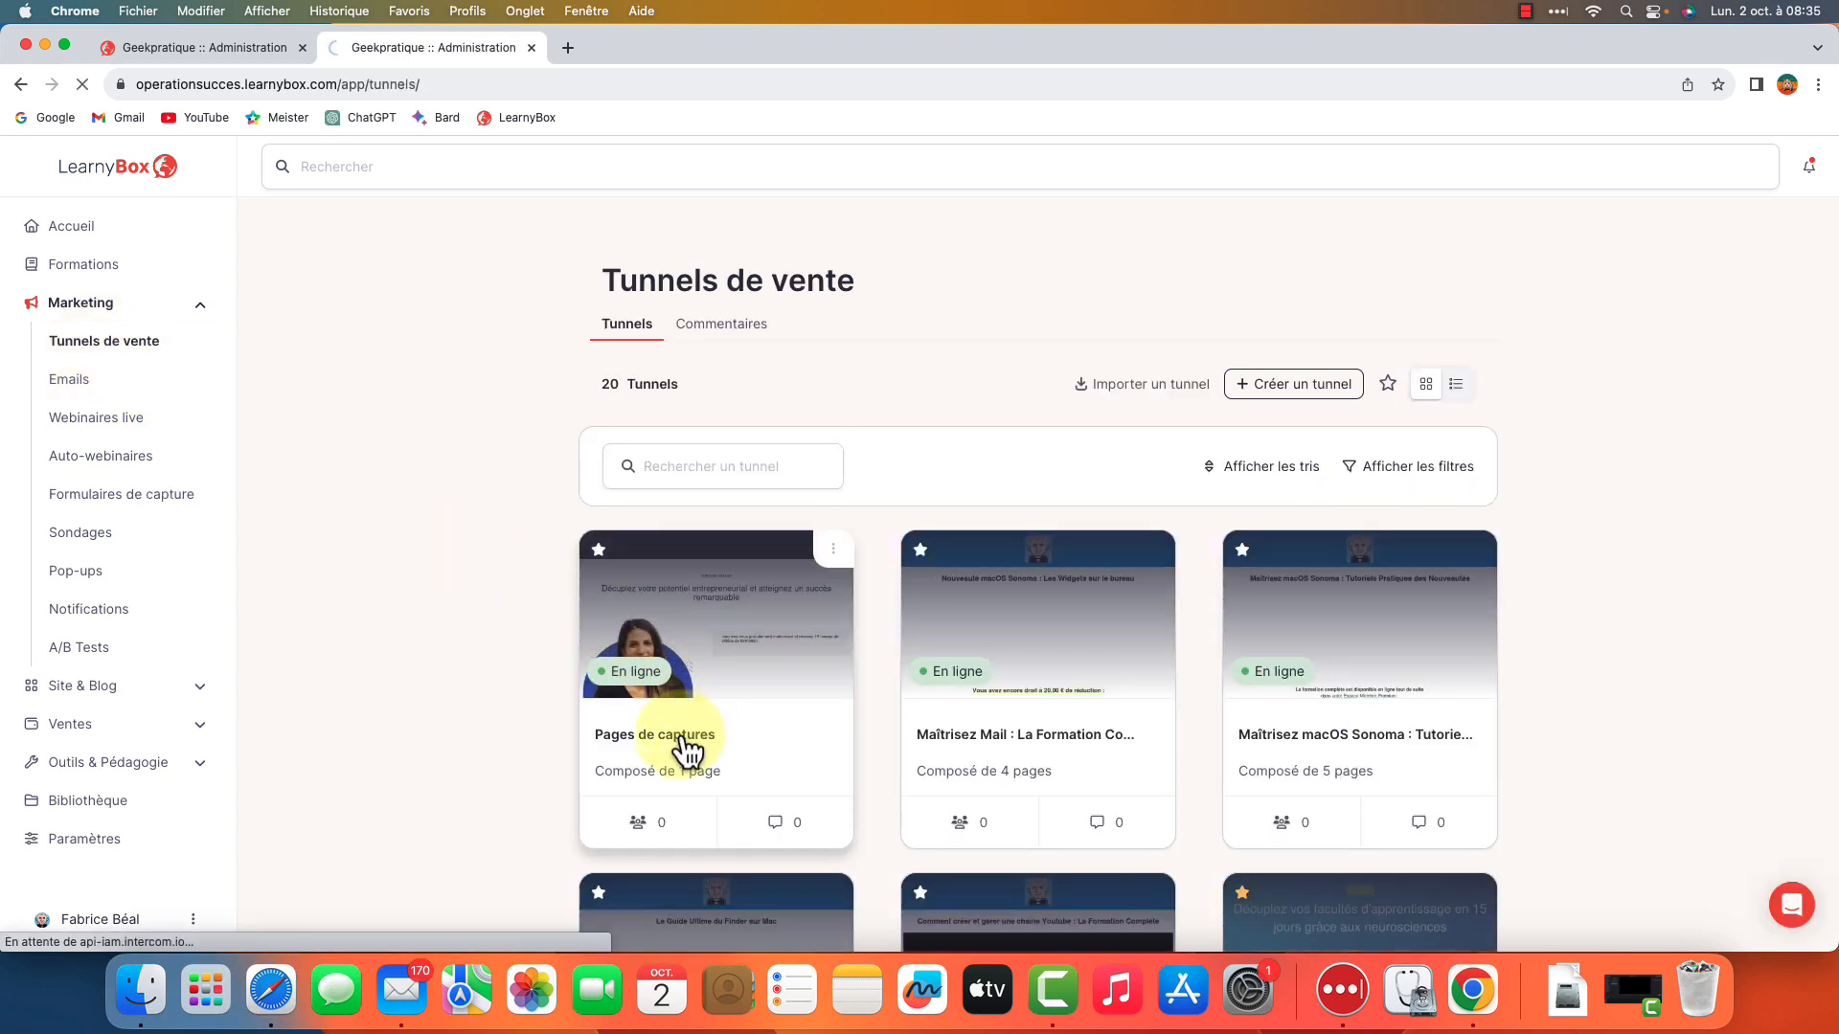
{"action": "left_click", "coordinate": [687, 749]}
{"action": "scroll", "coordinate": [862, 651], "scroll_direction": "down", "scroll_amount": 1}
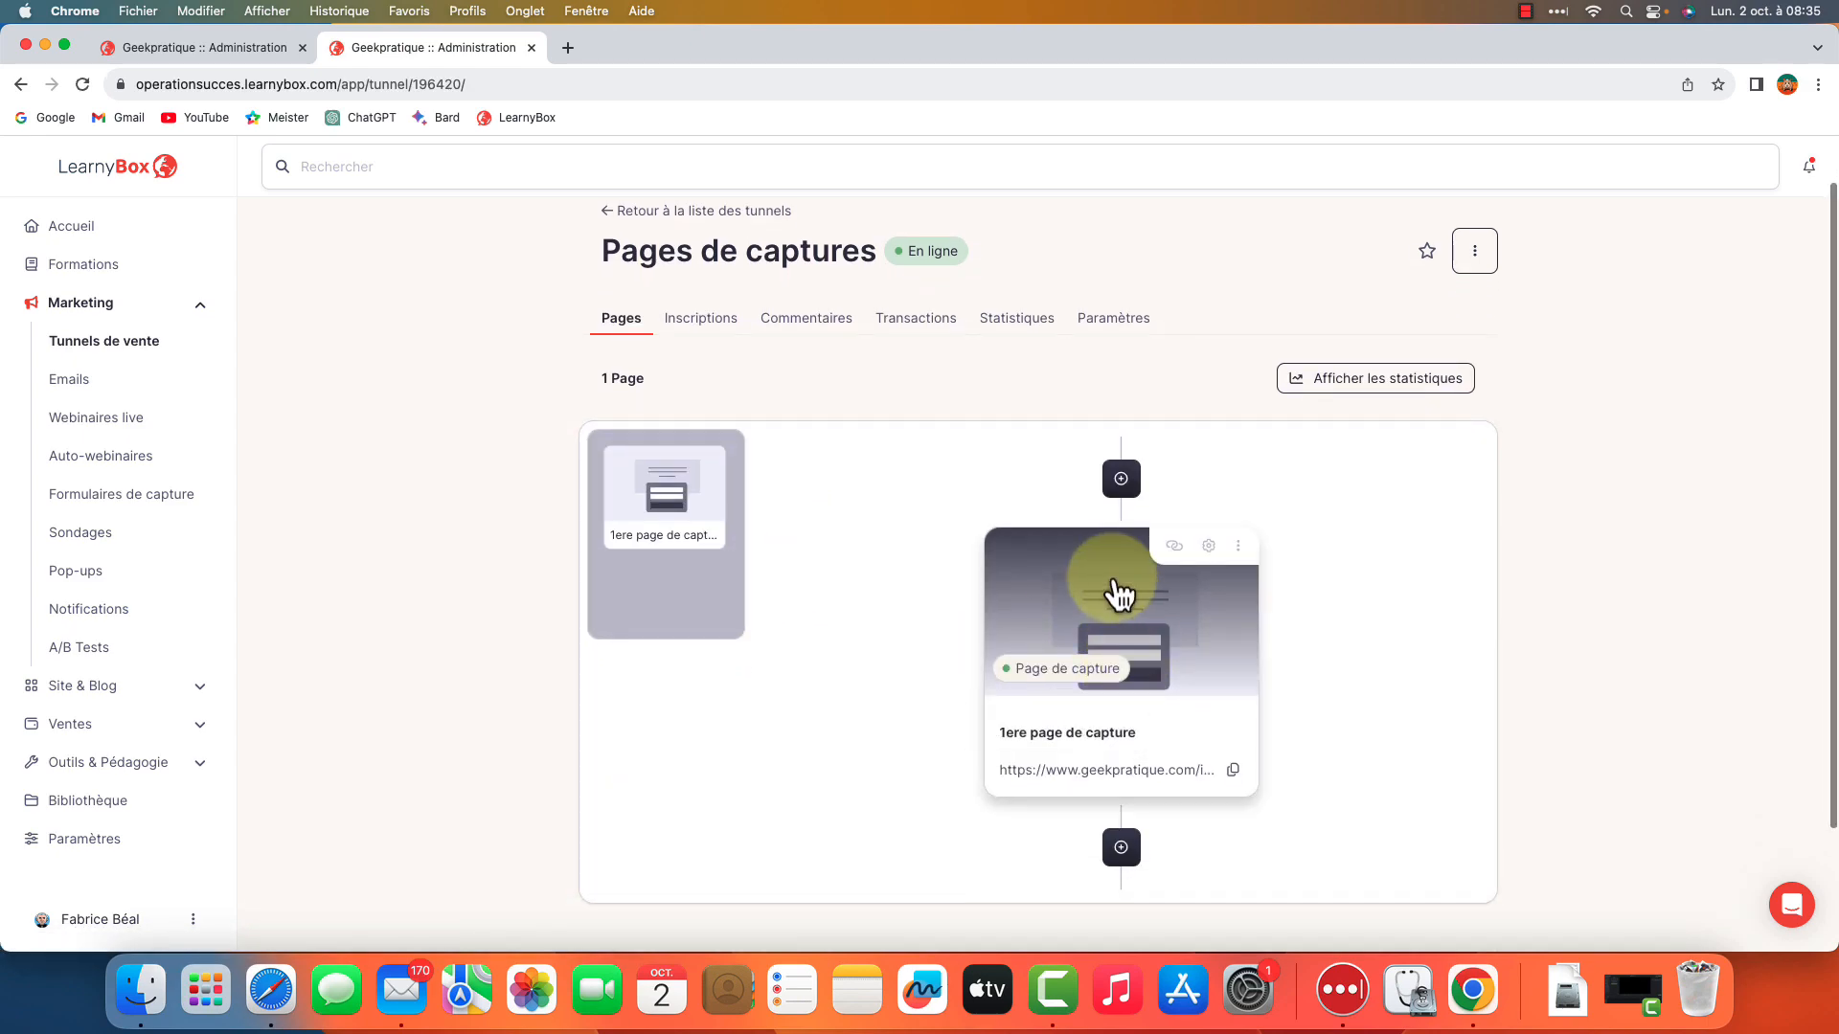
{"action": "left_click", "coordinate": [1186, 627]}
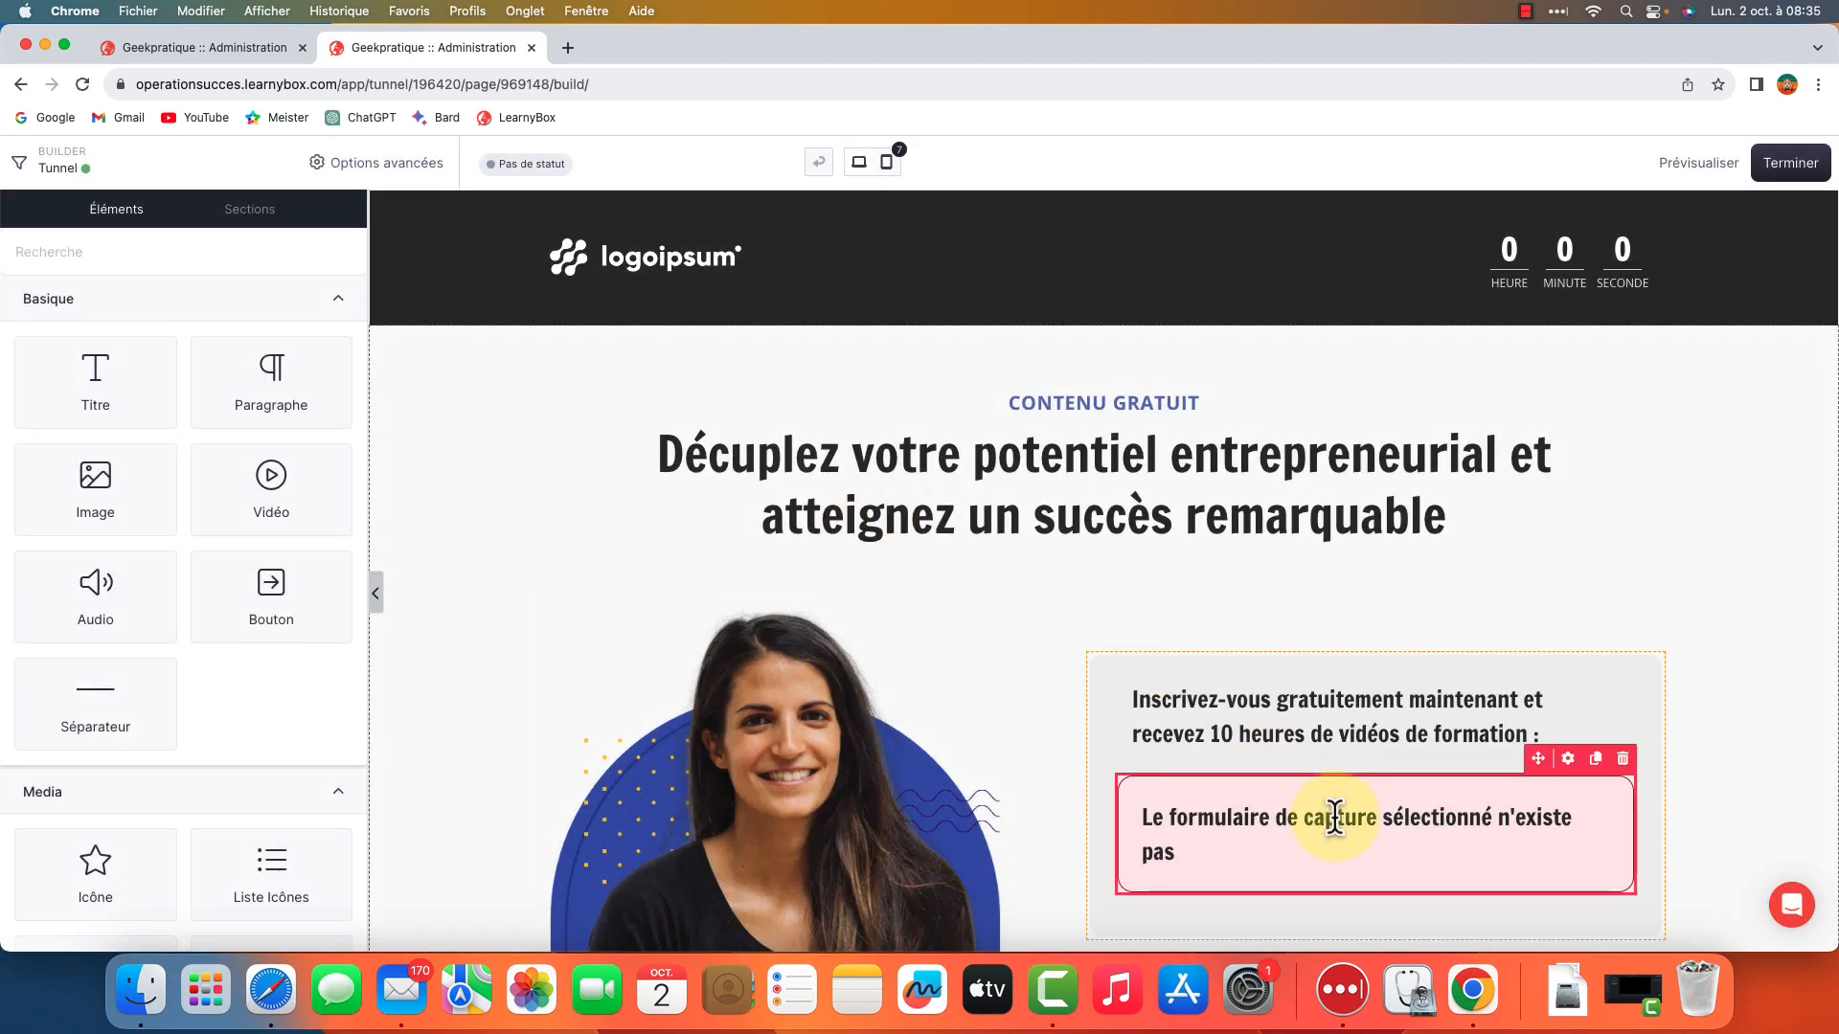
Assign "Formulaire de test" to the page's capture form element, save it and finish editing the page
{"action": "left_click", "coordinate": [1335, 817]}
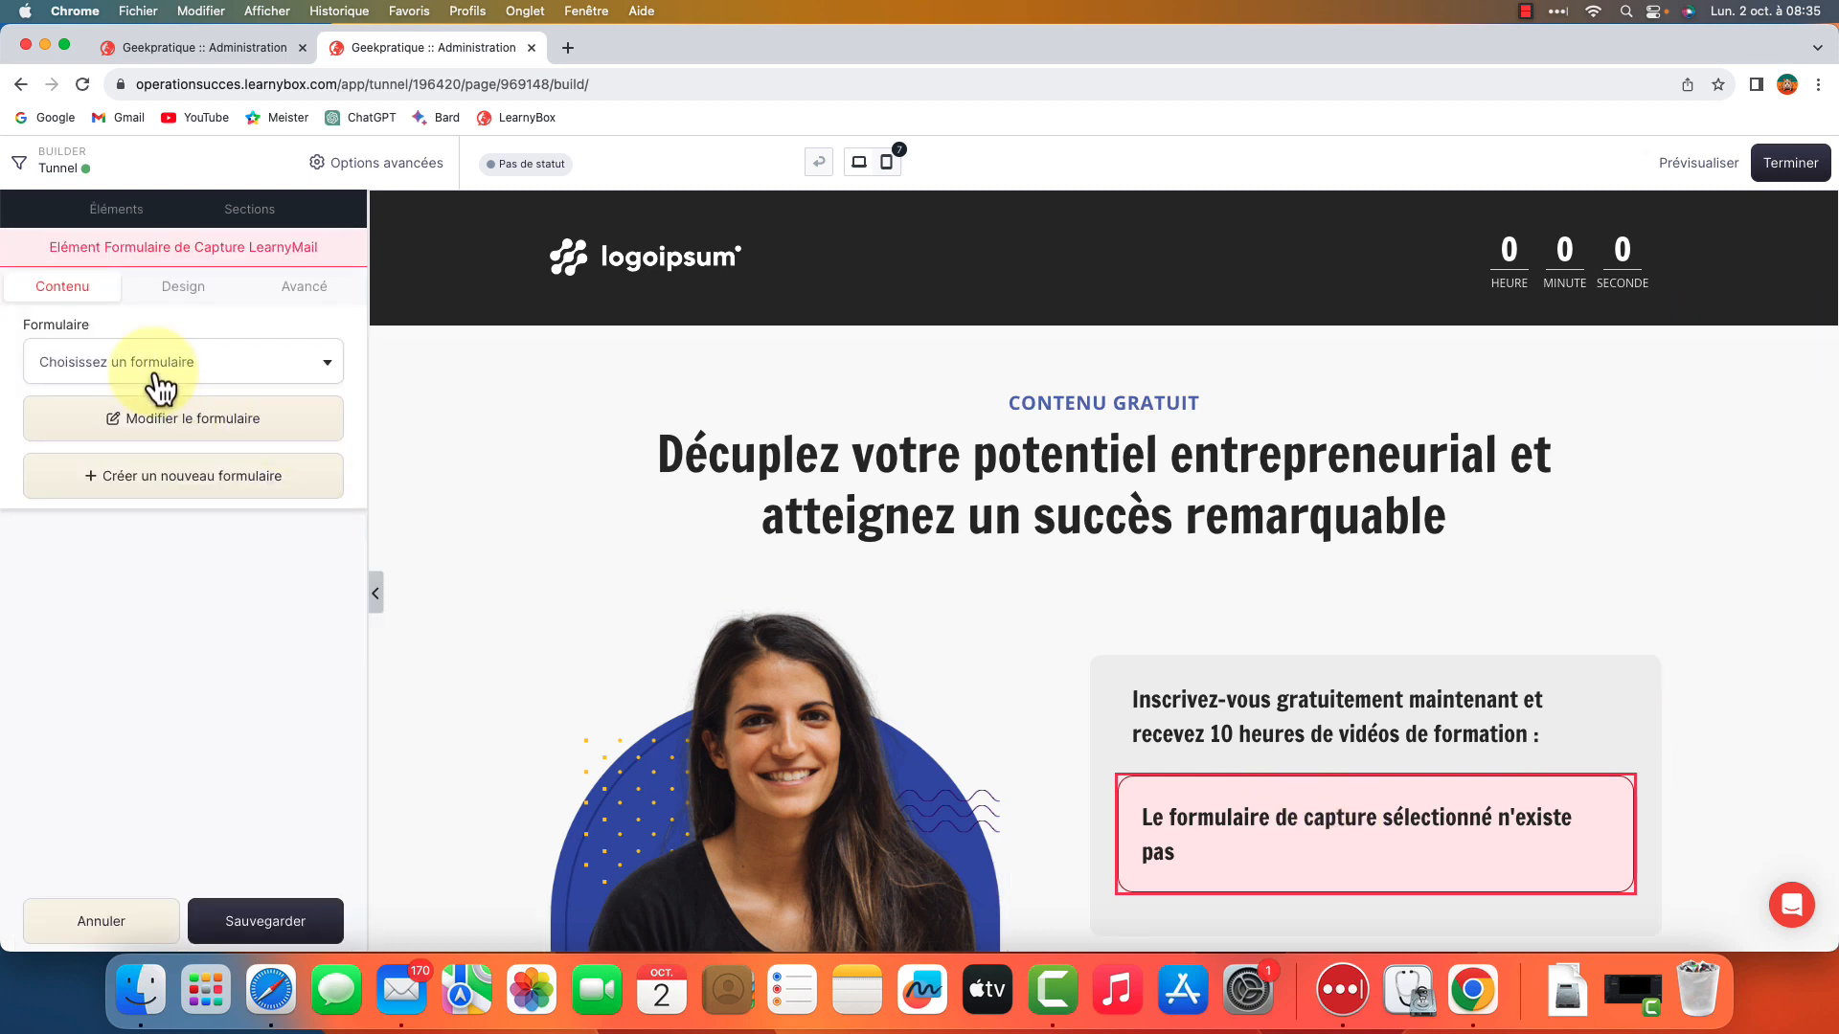
{"action": "left_click", "coordinate": [199, 383]}
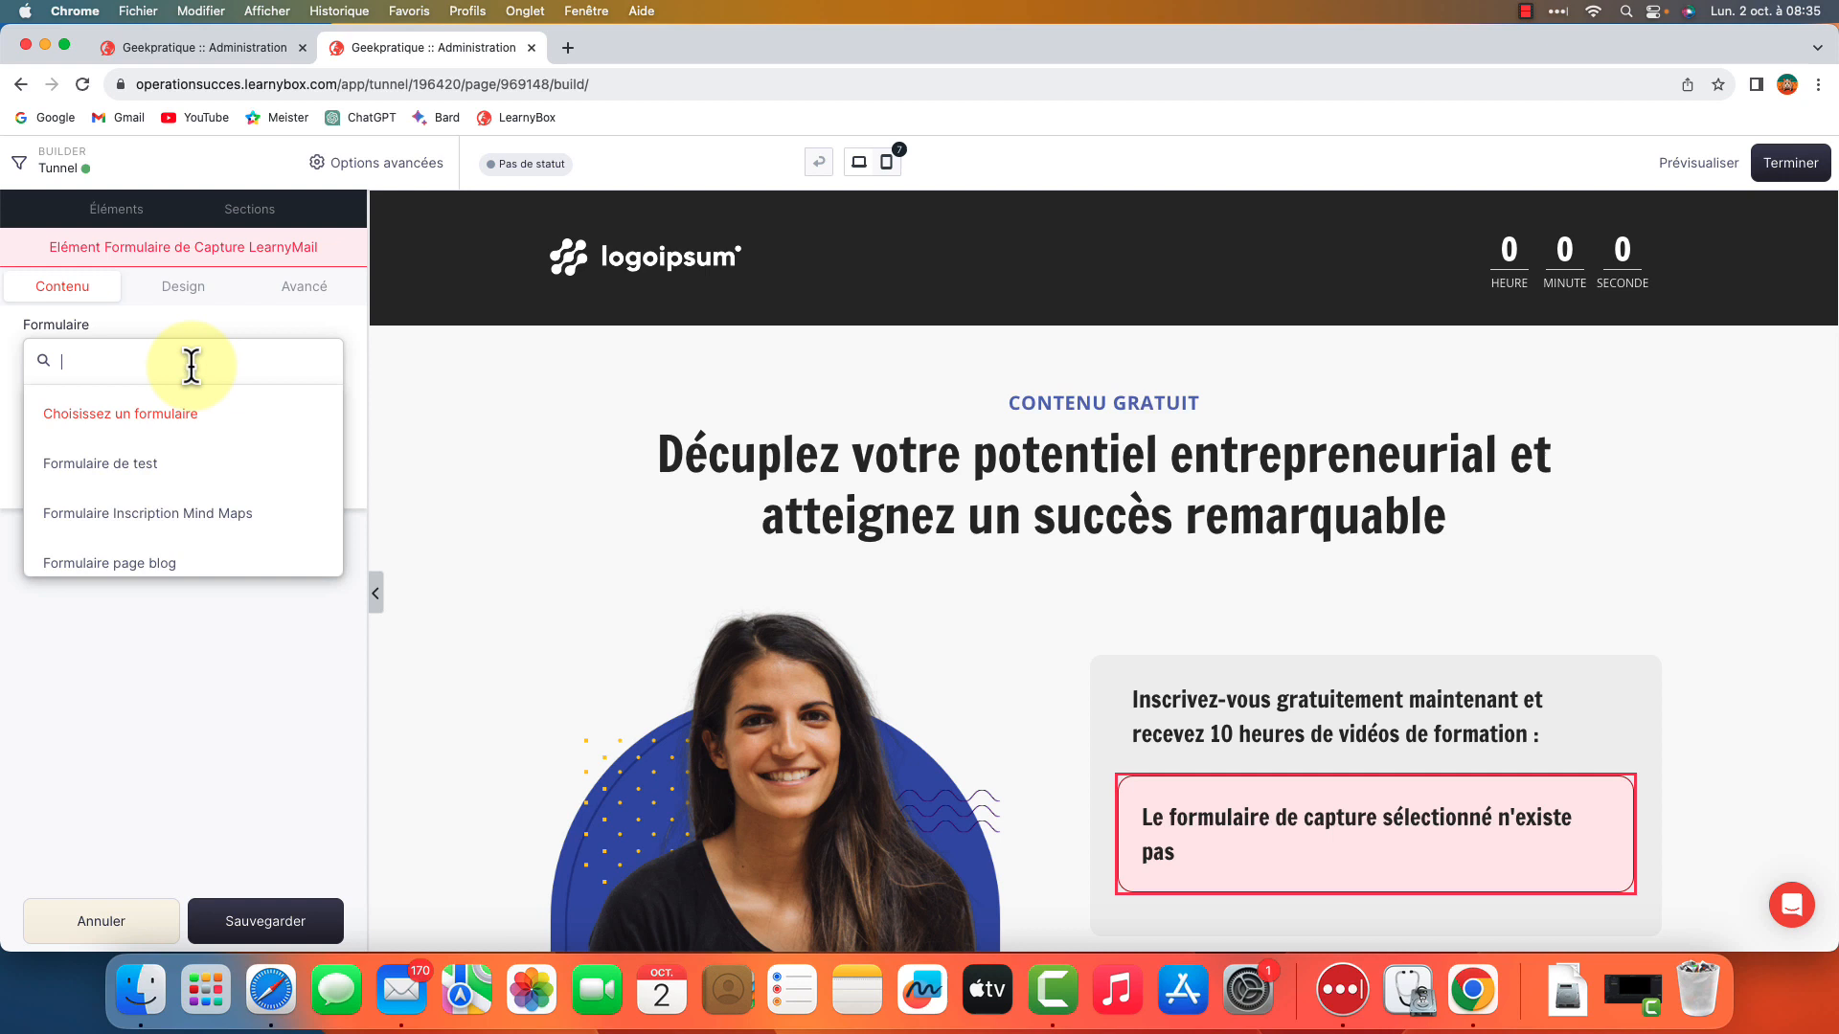
{"action": "left_click", "coordinate": [167, 471]}
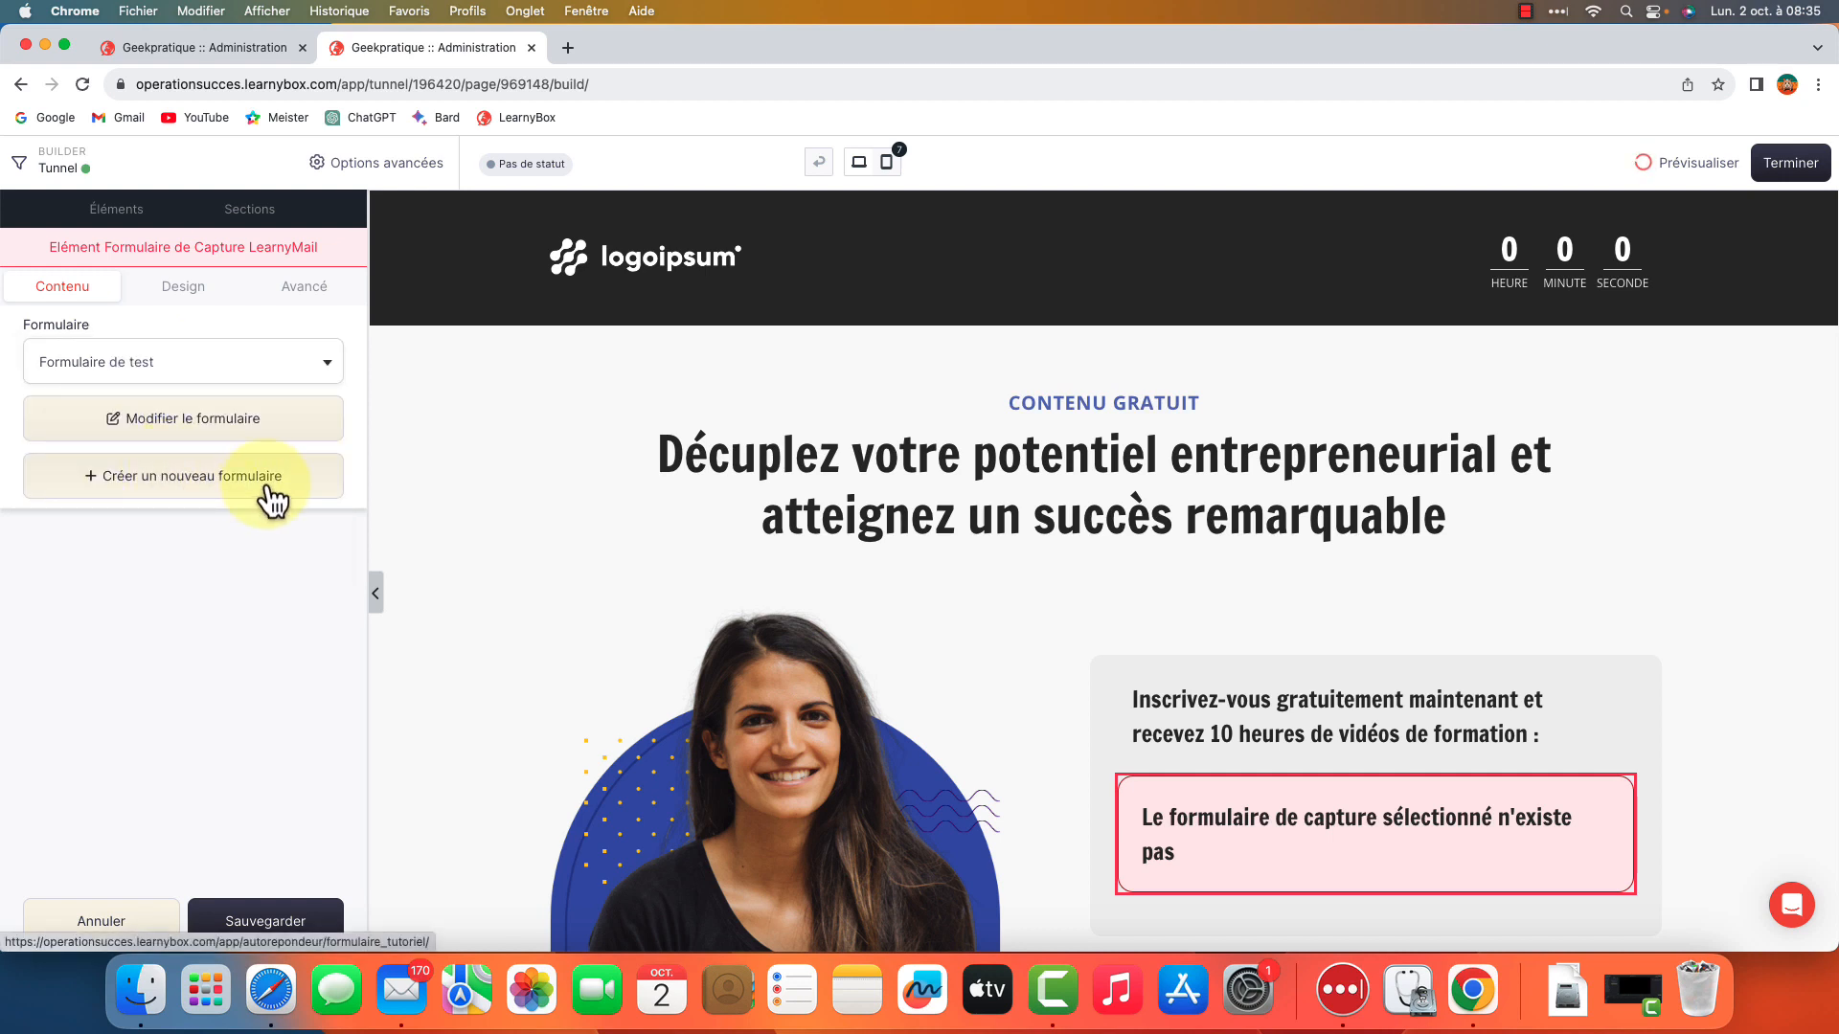
{"action": "left_click", "coordinate": [286, 923]}
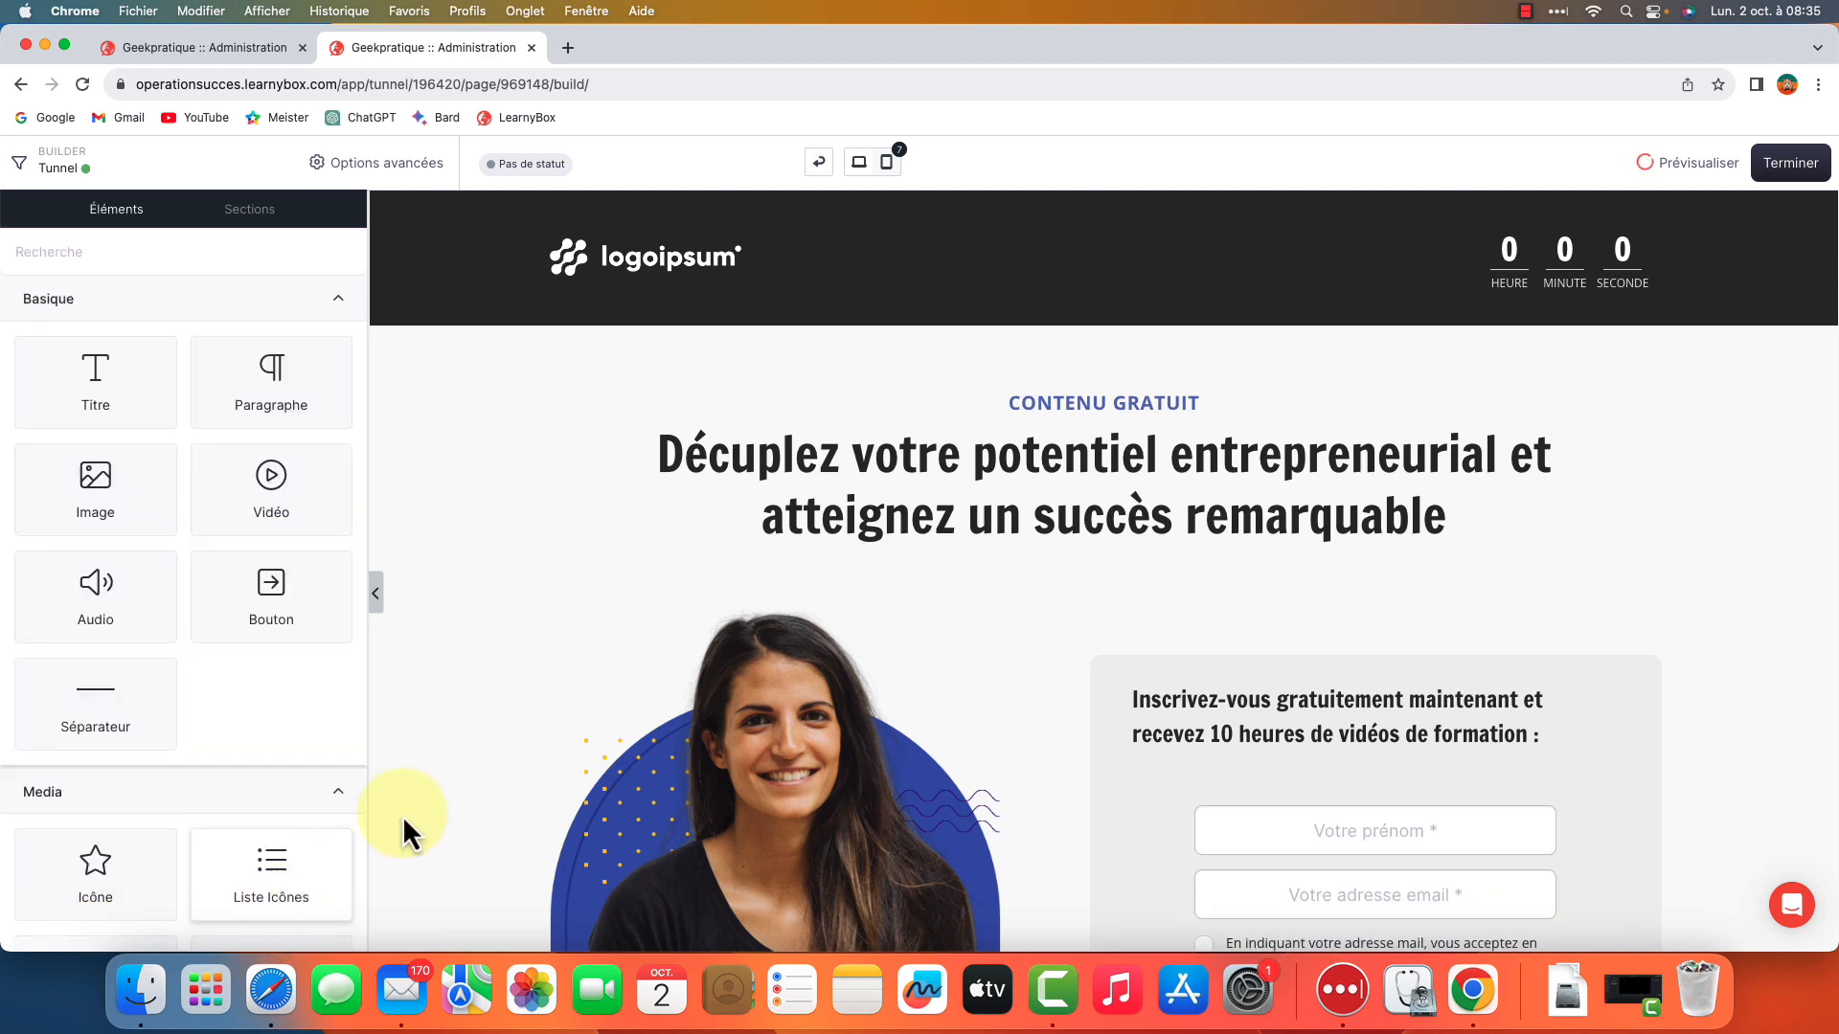
{"action": "scroll", "coordinate": [1037, 709], "scroll_direction": "down", "scroll_amount": 3}
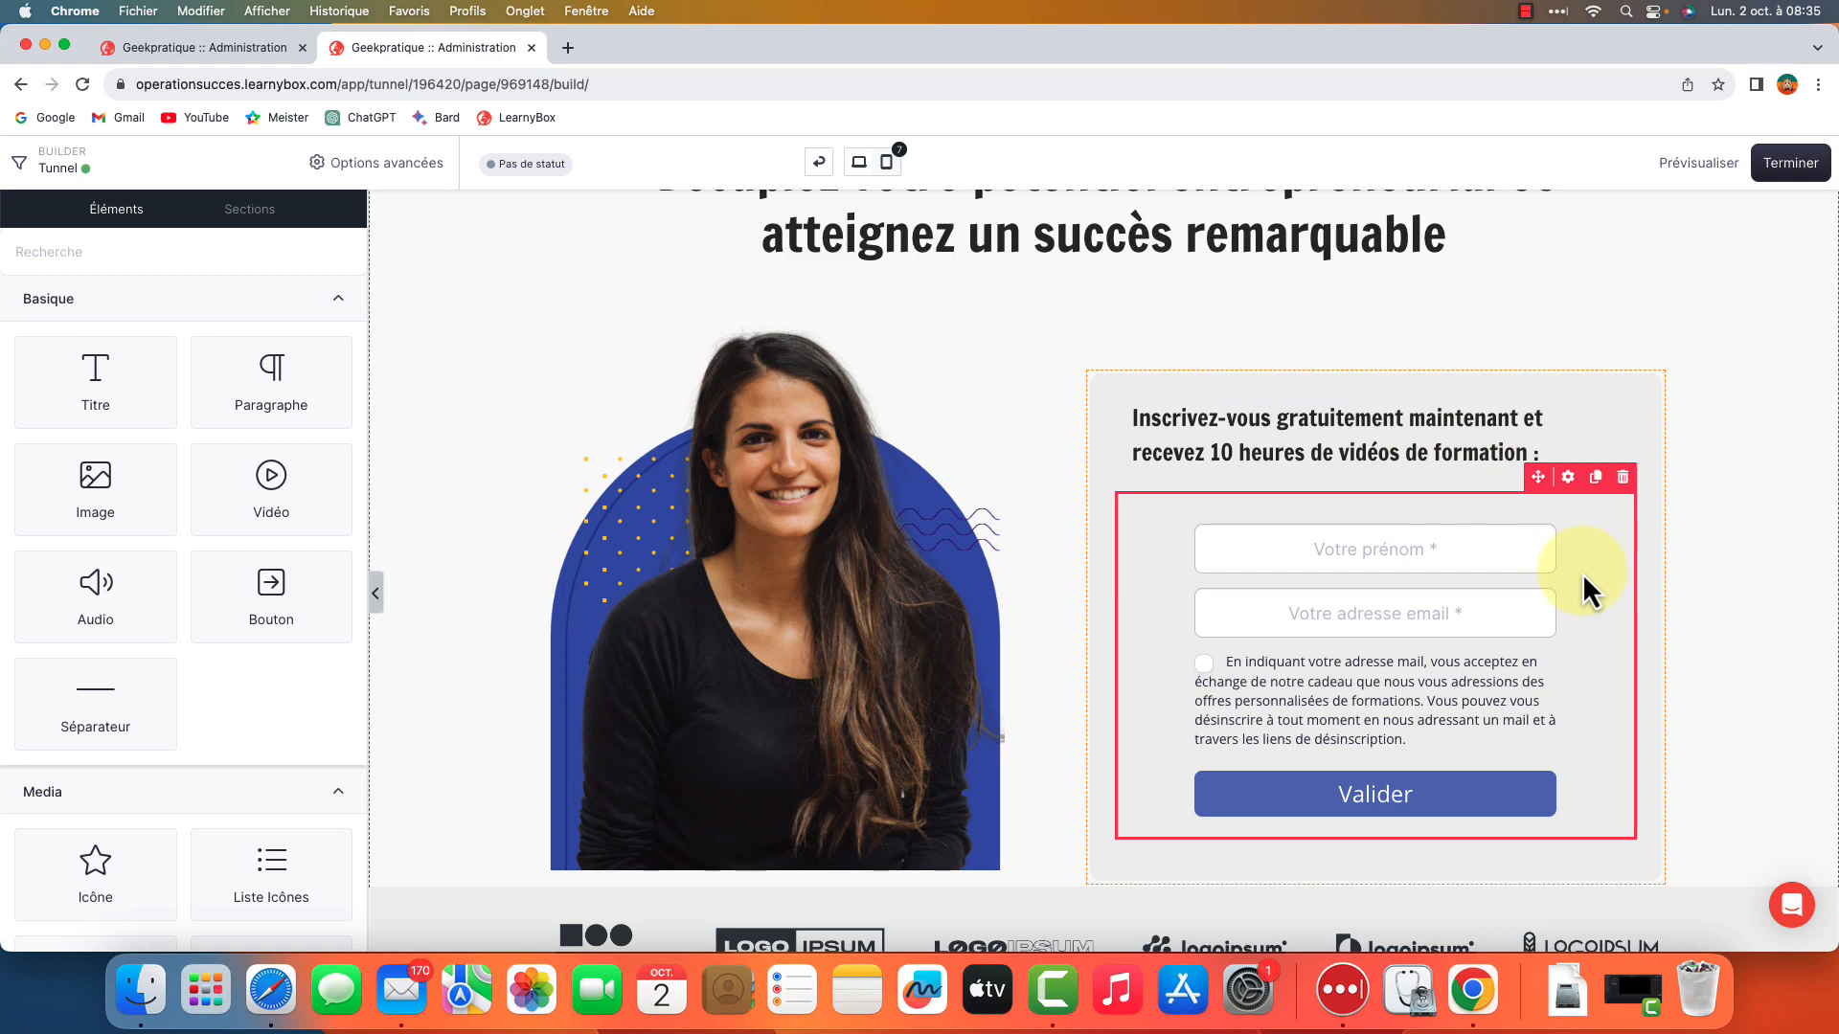
{"action": "scroll", "coordinate": [1628, 536], "scroll_direction": "up", "scroll_amount": 1}
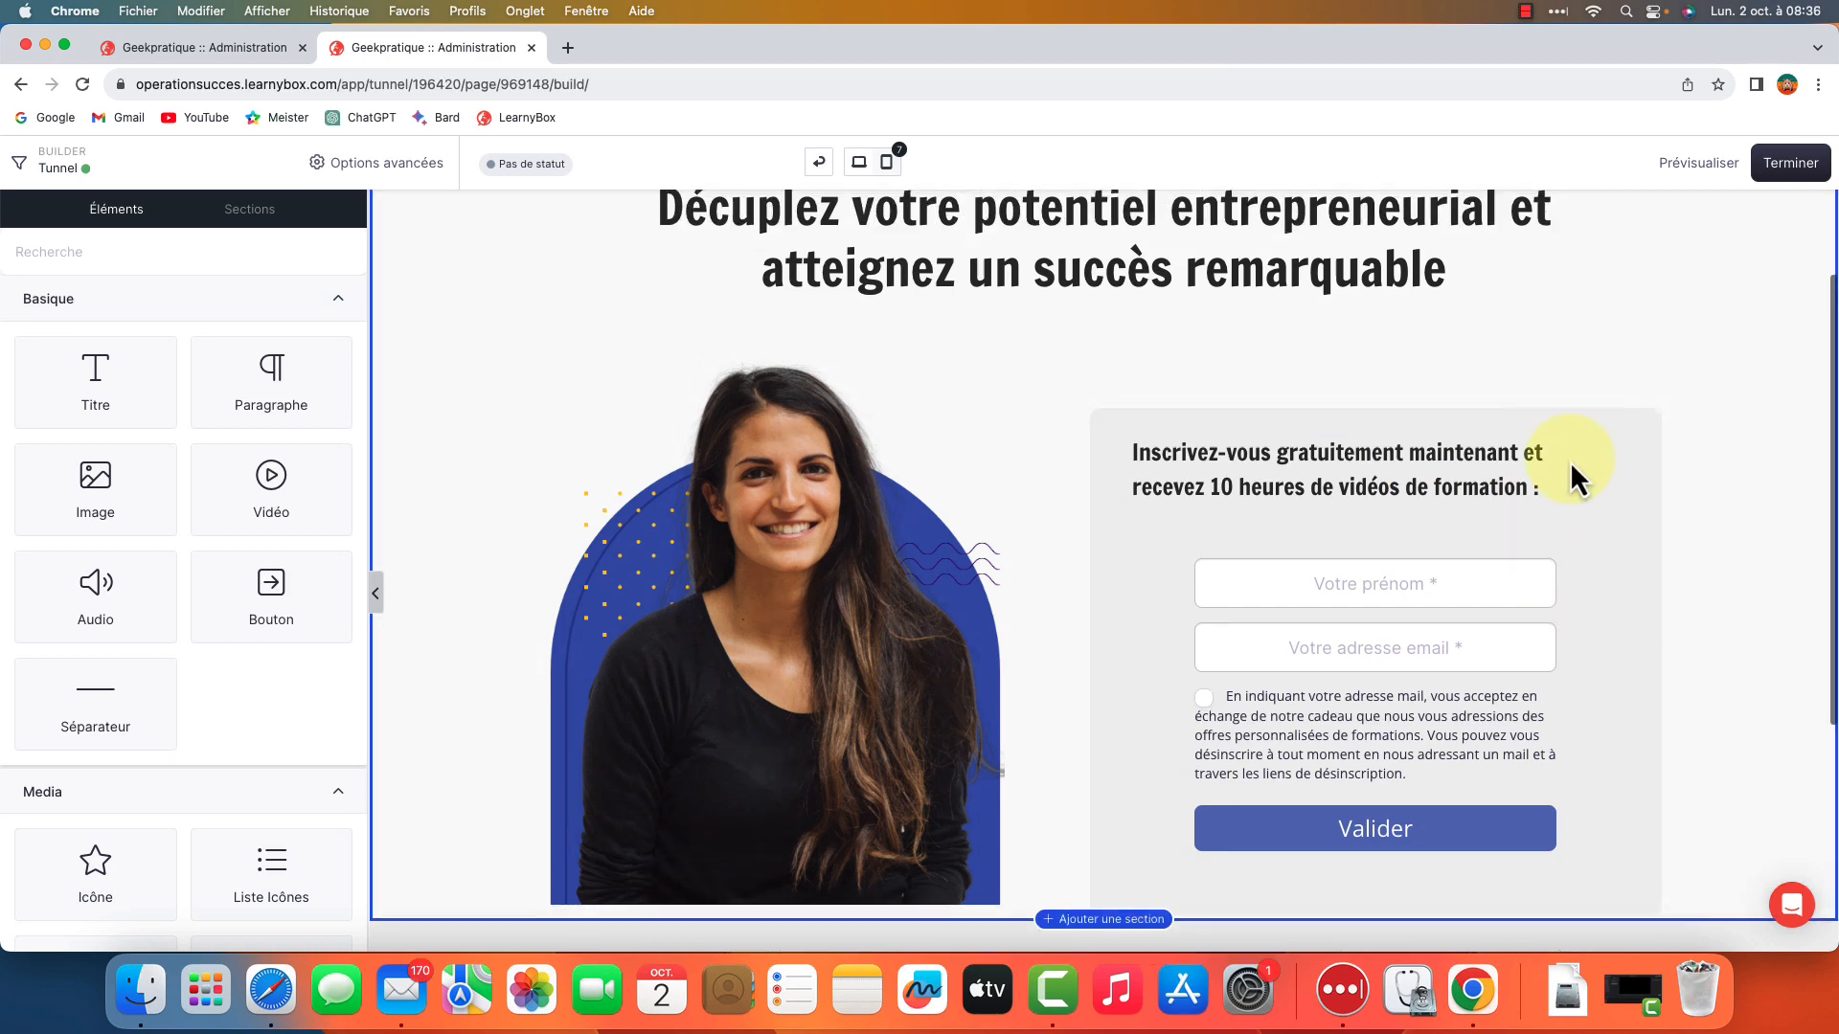
{"action": "left_click", "coordinate": [1789, 164]}
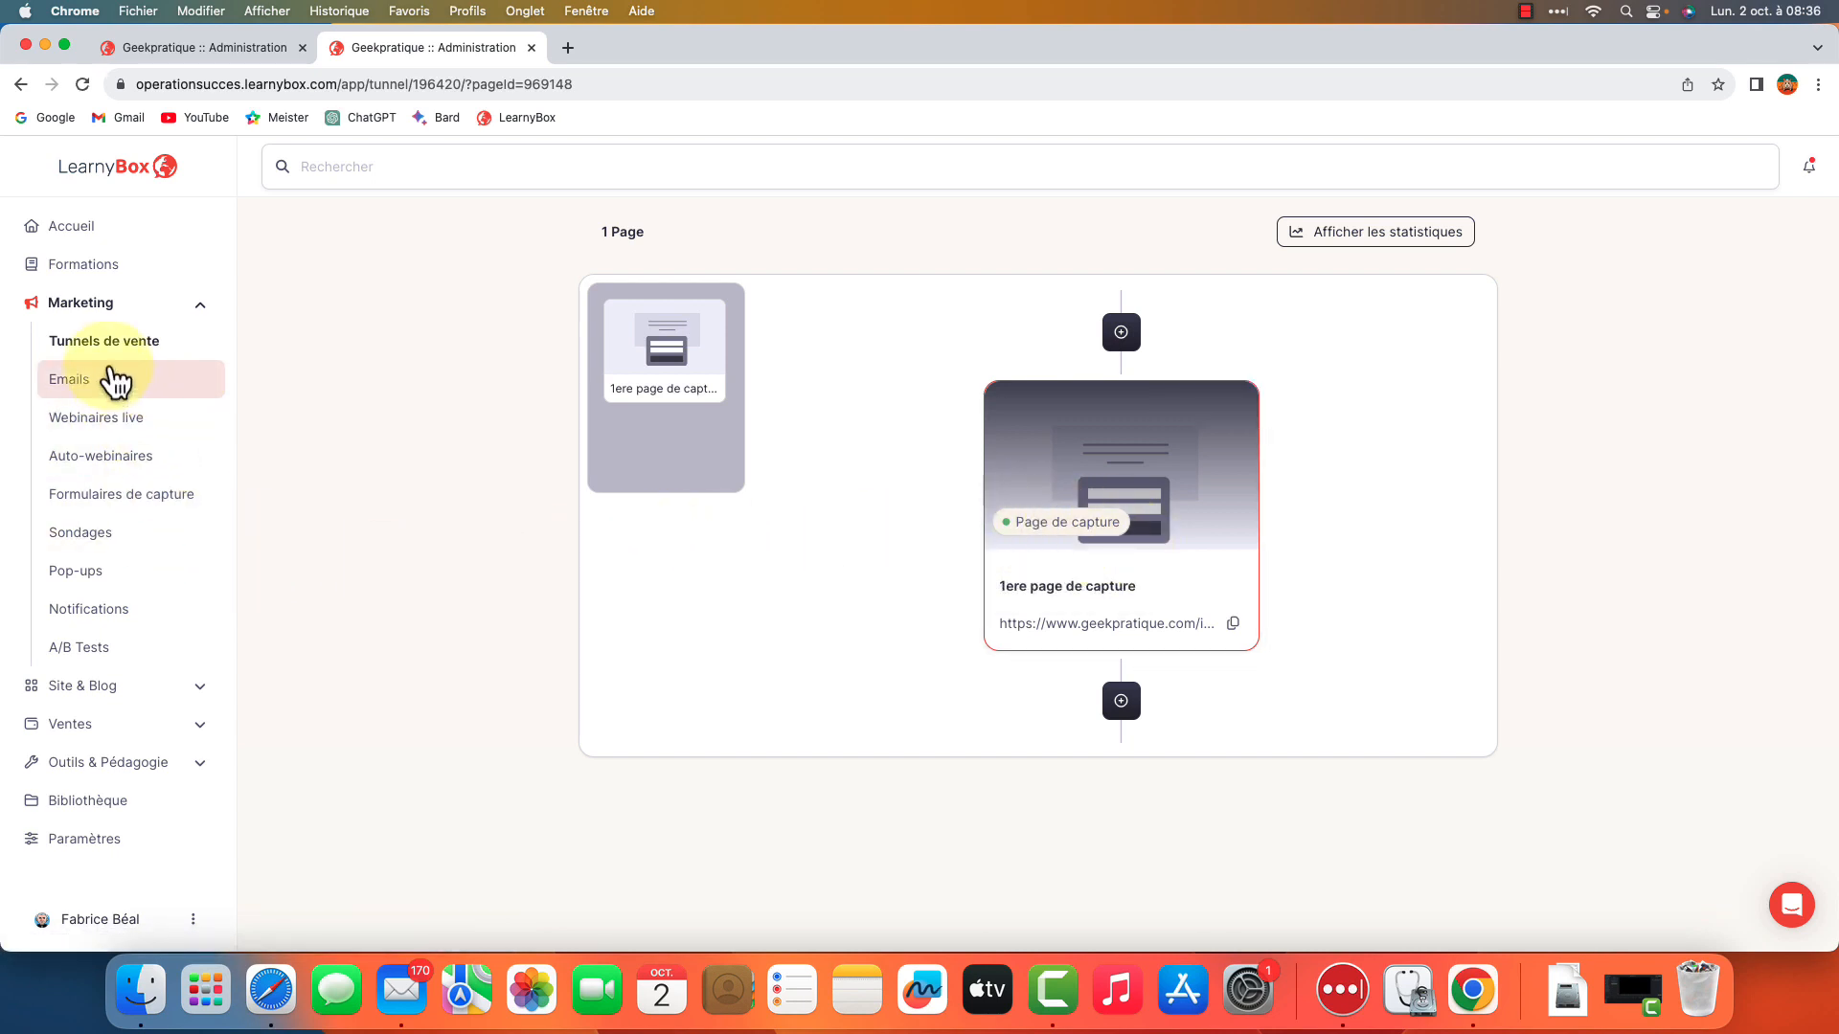
Open "Formulaire de test" in the form builder and examine its general settings and sign-up actions
{"action": "left_click", "coordinate": [122, 509]}
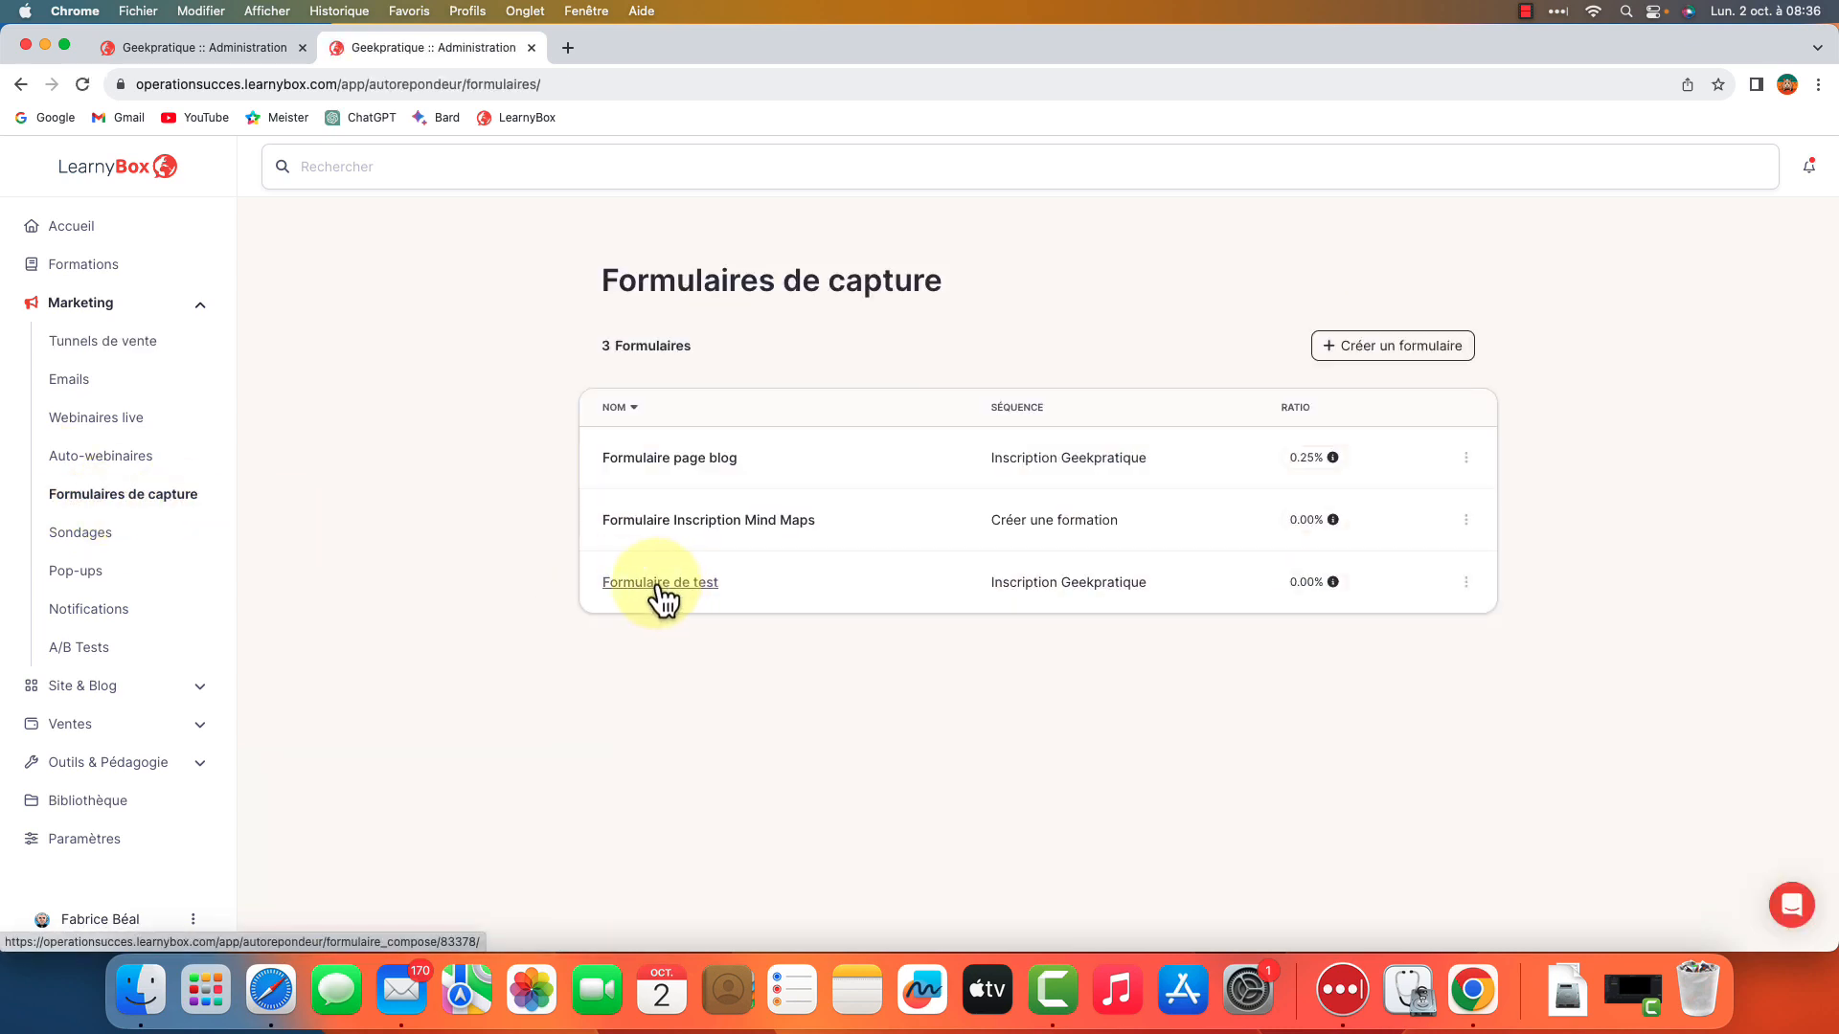
{"action": "left_click", "coordinate": [661, 586]}
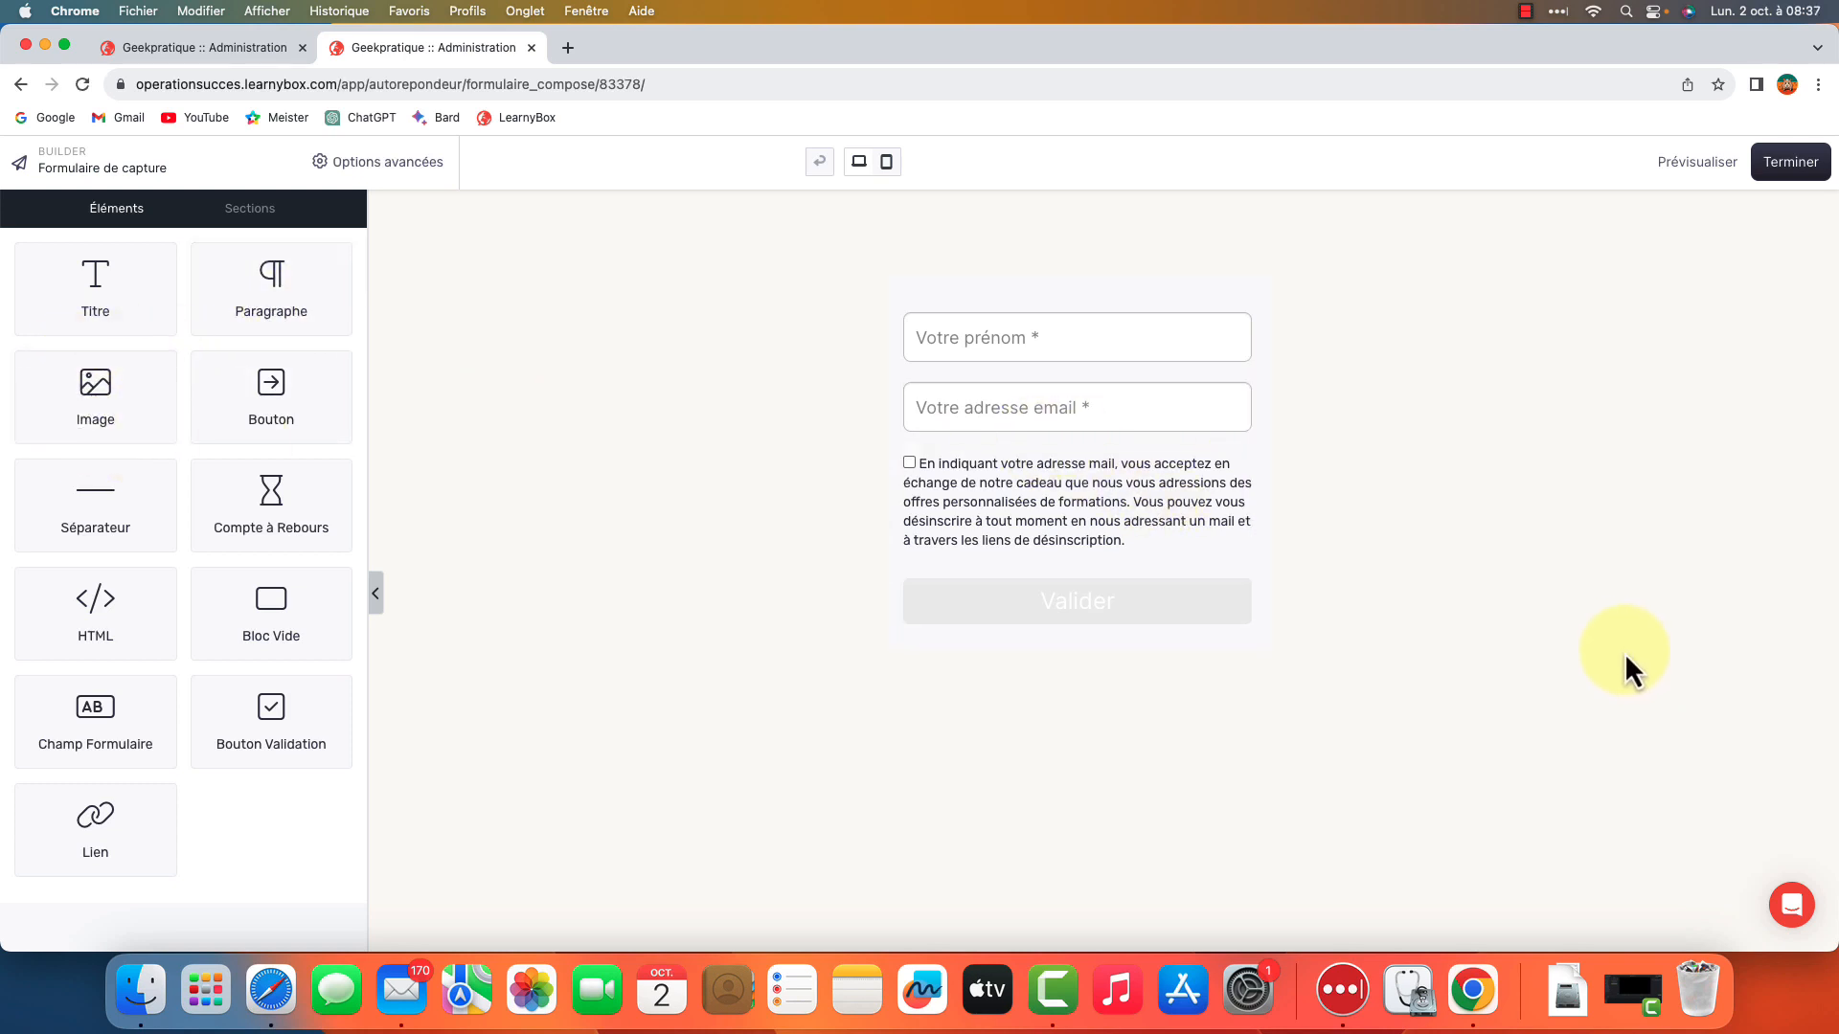
{"action": "left_click", "coordinate": [380, 165]}
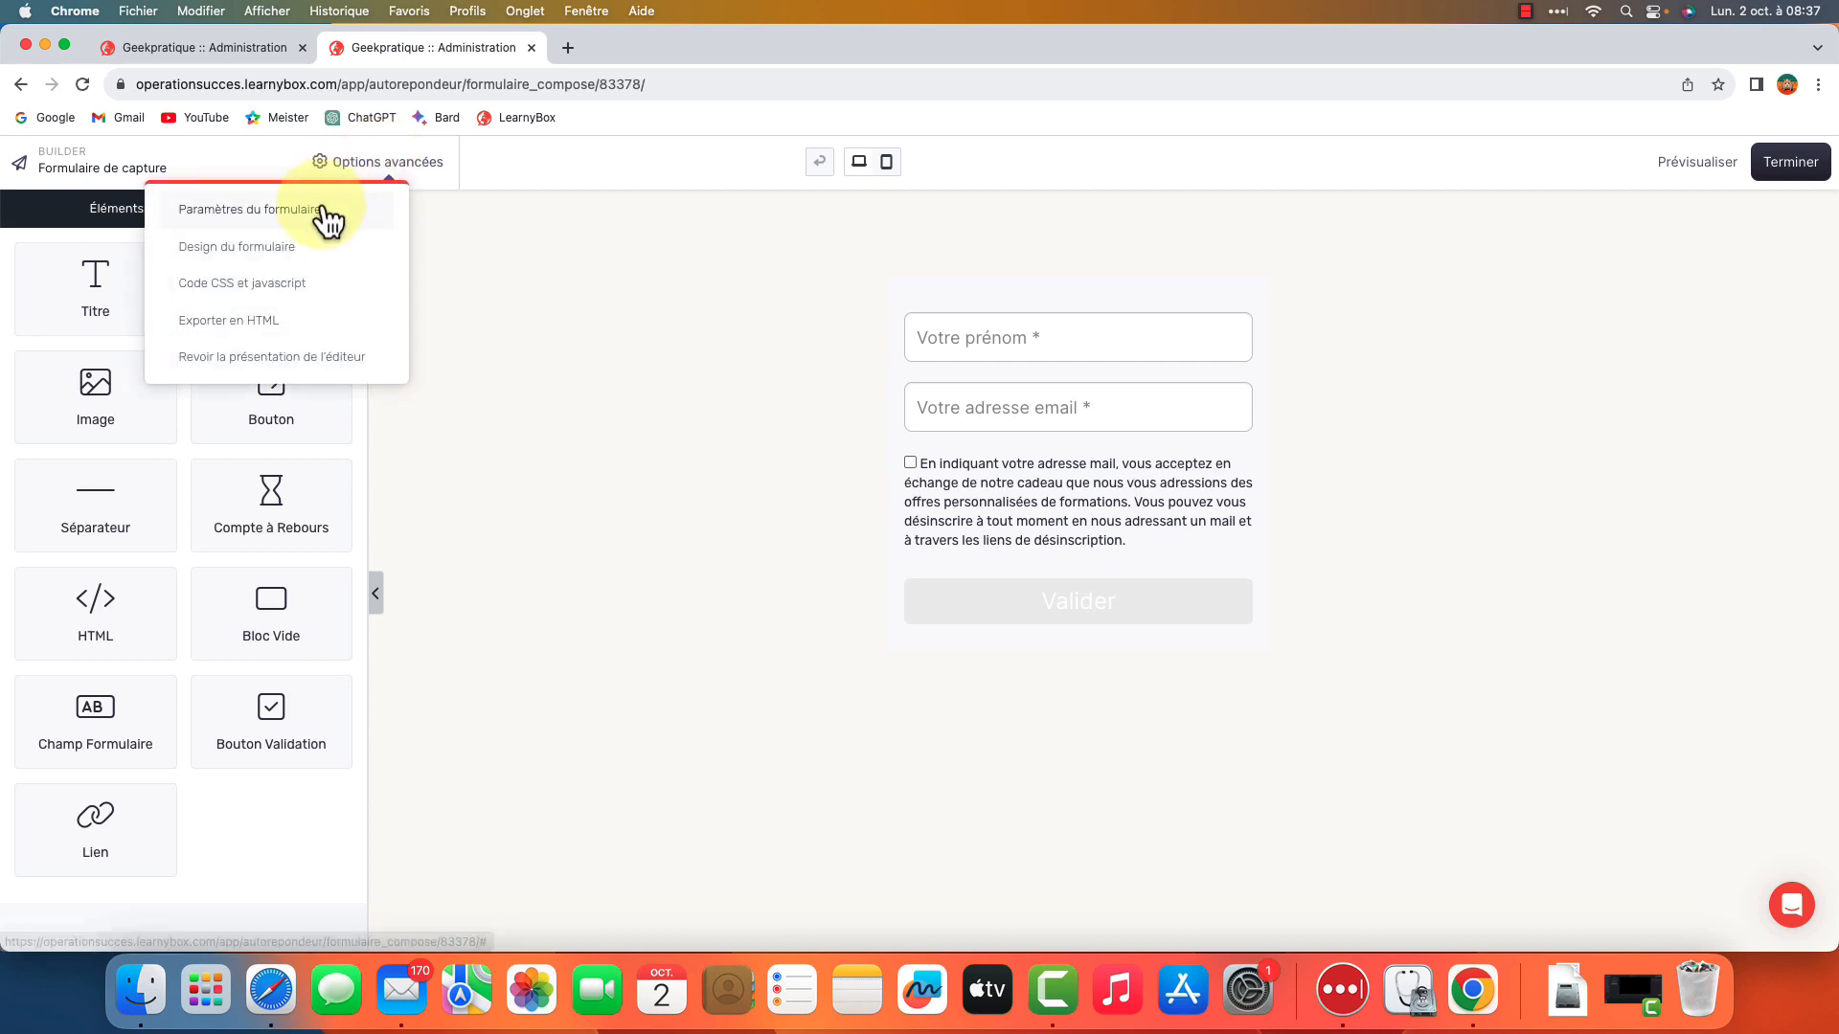
{"action": "left_click", "coordinate": [261, 213]}
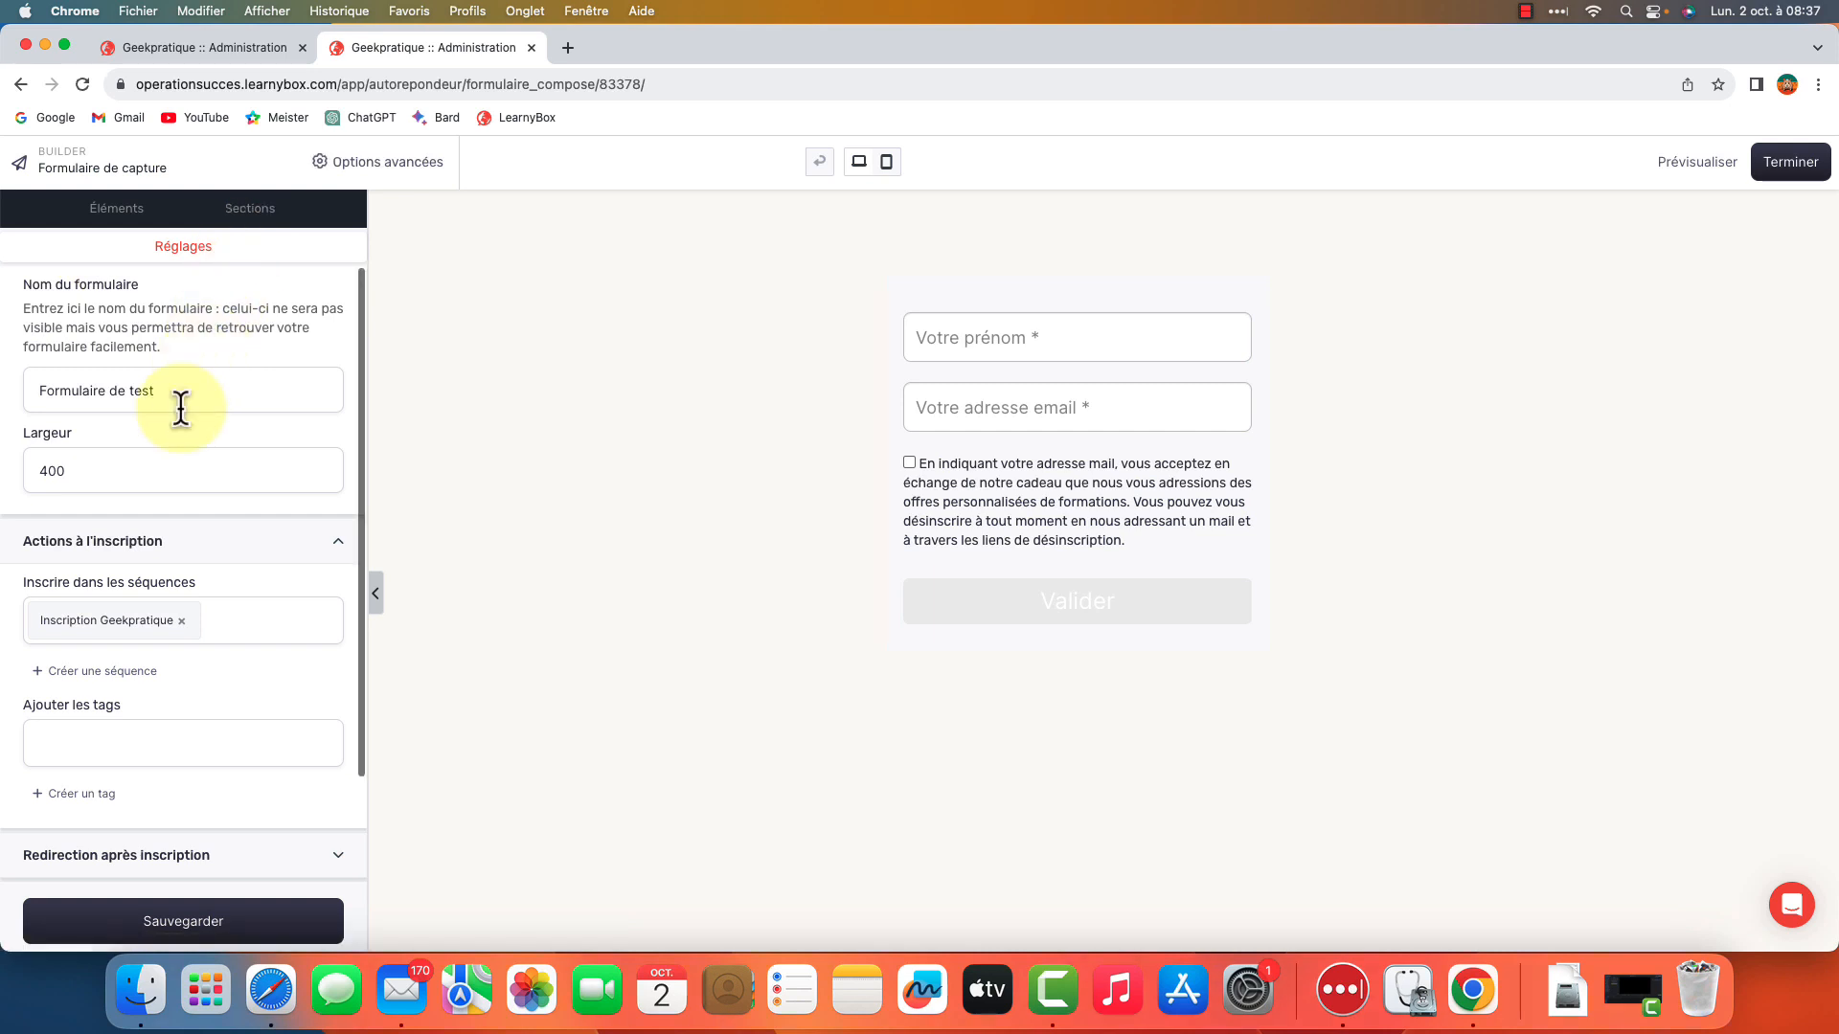
{"action": "scroll", "coordinate": [181, 403], "scroll_direction": "down", "scroll_amount": 2}
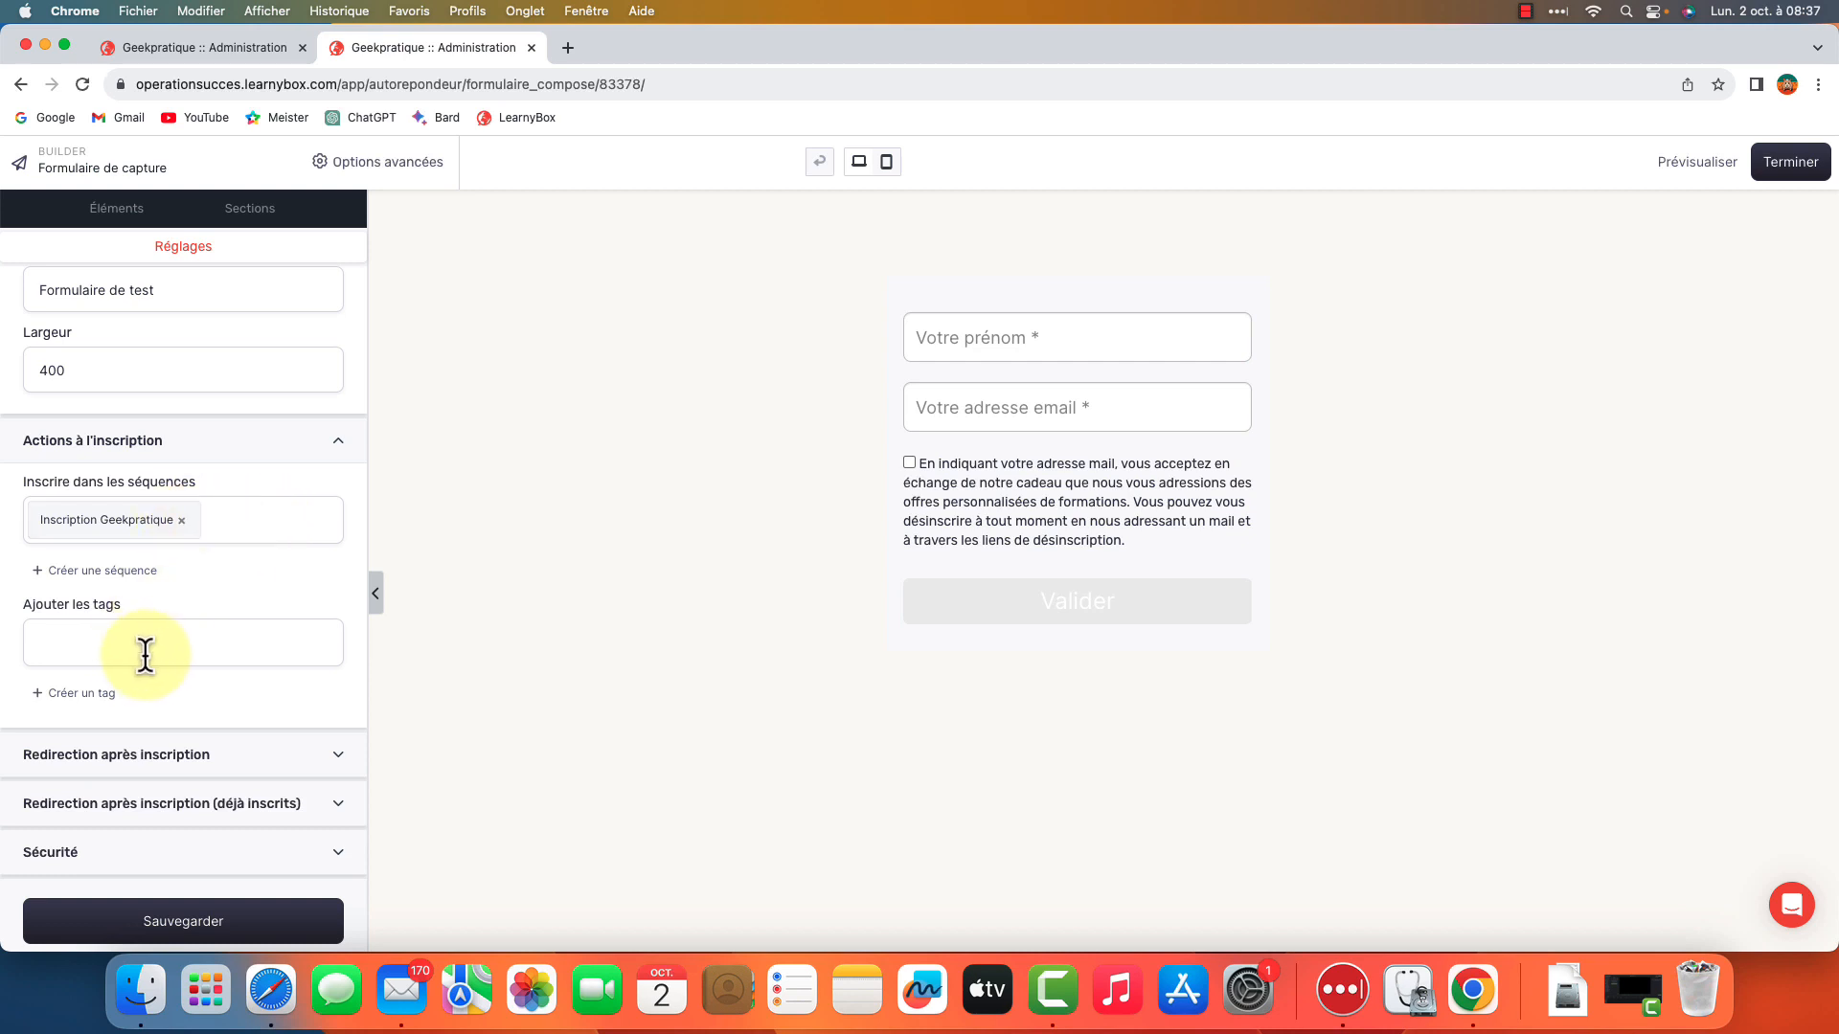
{"action": "scroll", "coordinate": [148, 657], "scroll_direction": "down", "scroll_amount": 1}
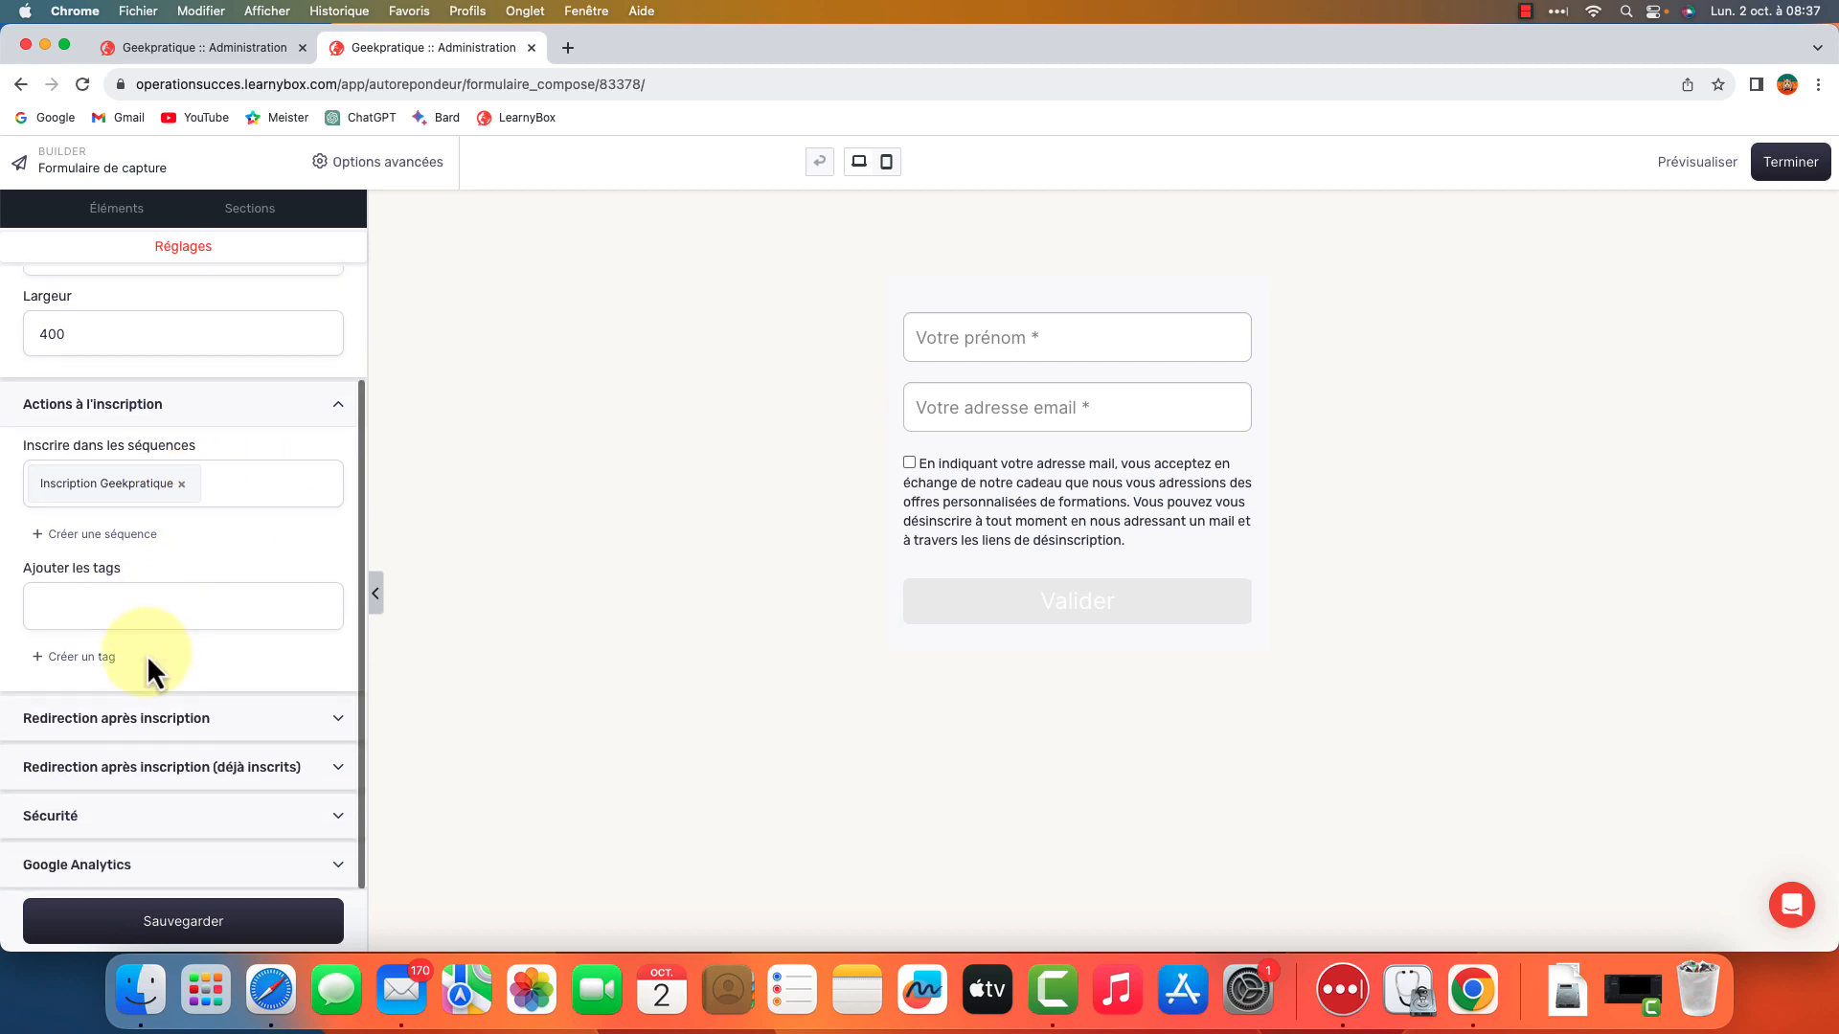
Review the form's redirections for new and already registered contacts, save the settings as they are and finish editing
{"action": "left_click", "coordinate": [199, 728]}
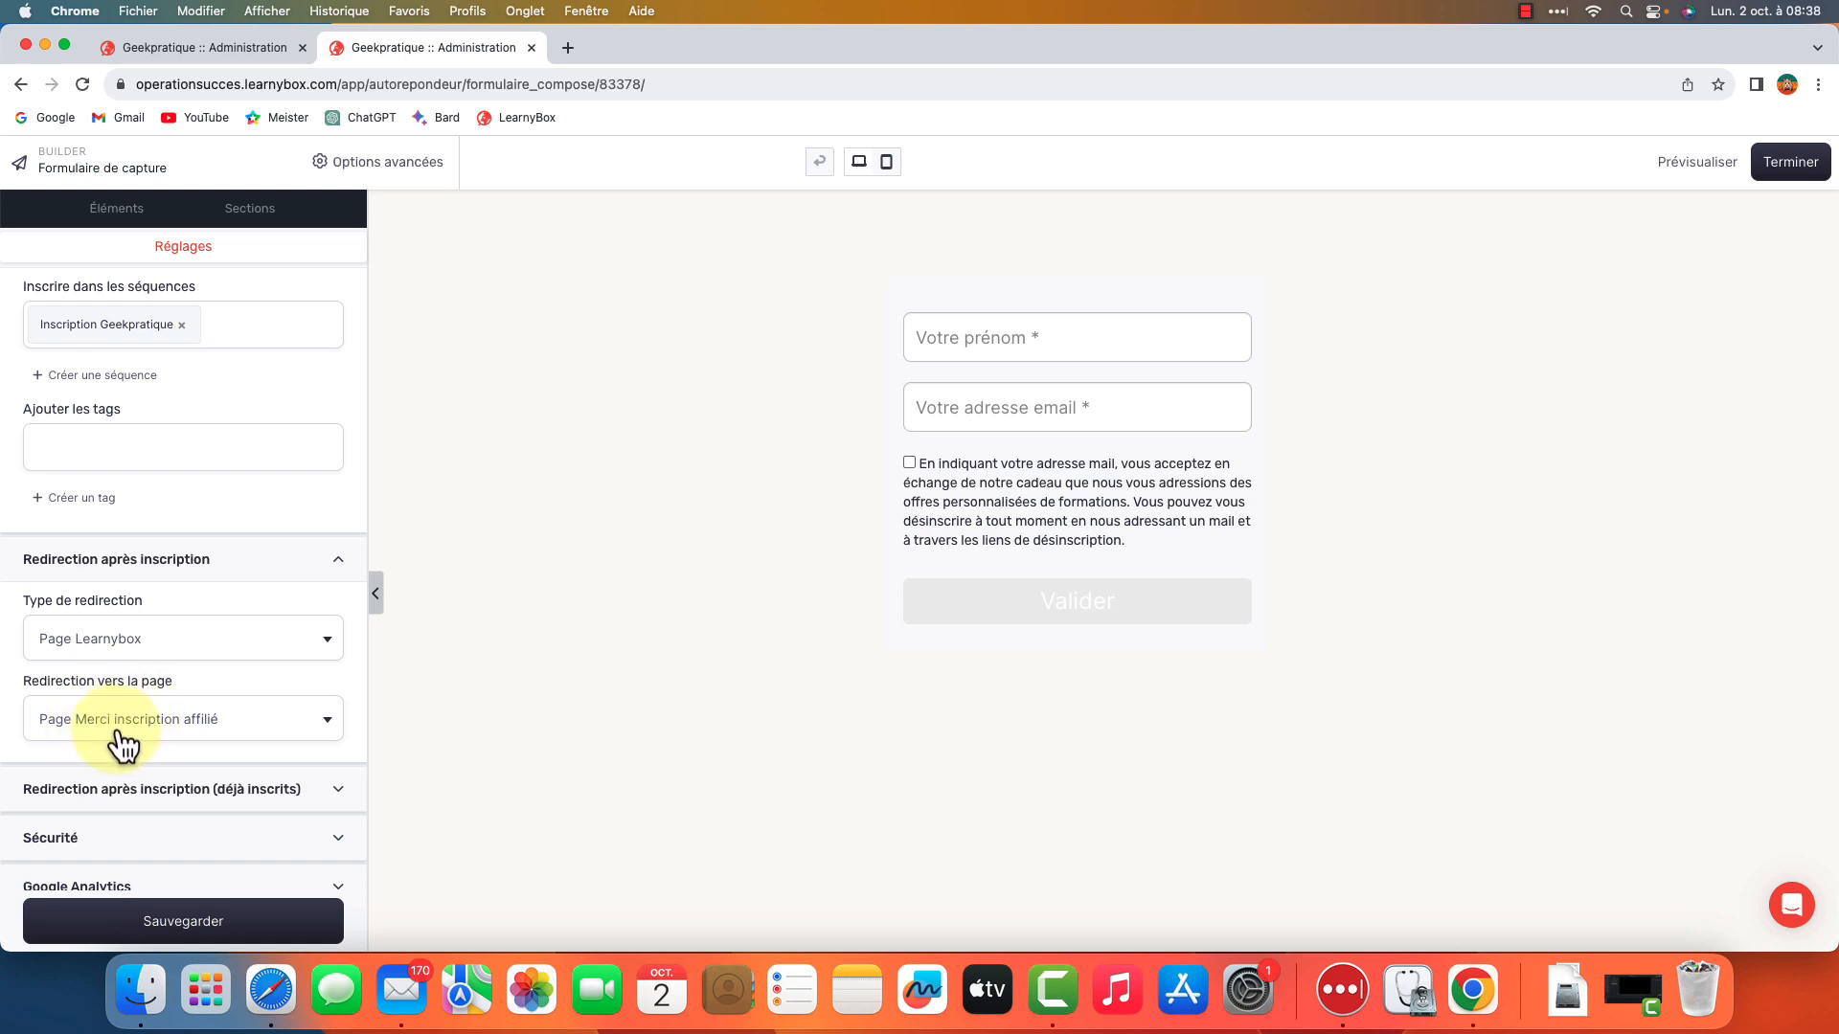
{"action": "scroll", "coordinate": [287, 719], "scroll_direction": "down", "scroll_amount": 1}
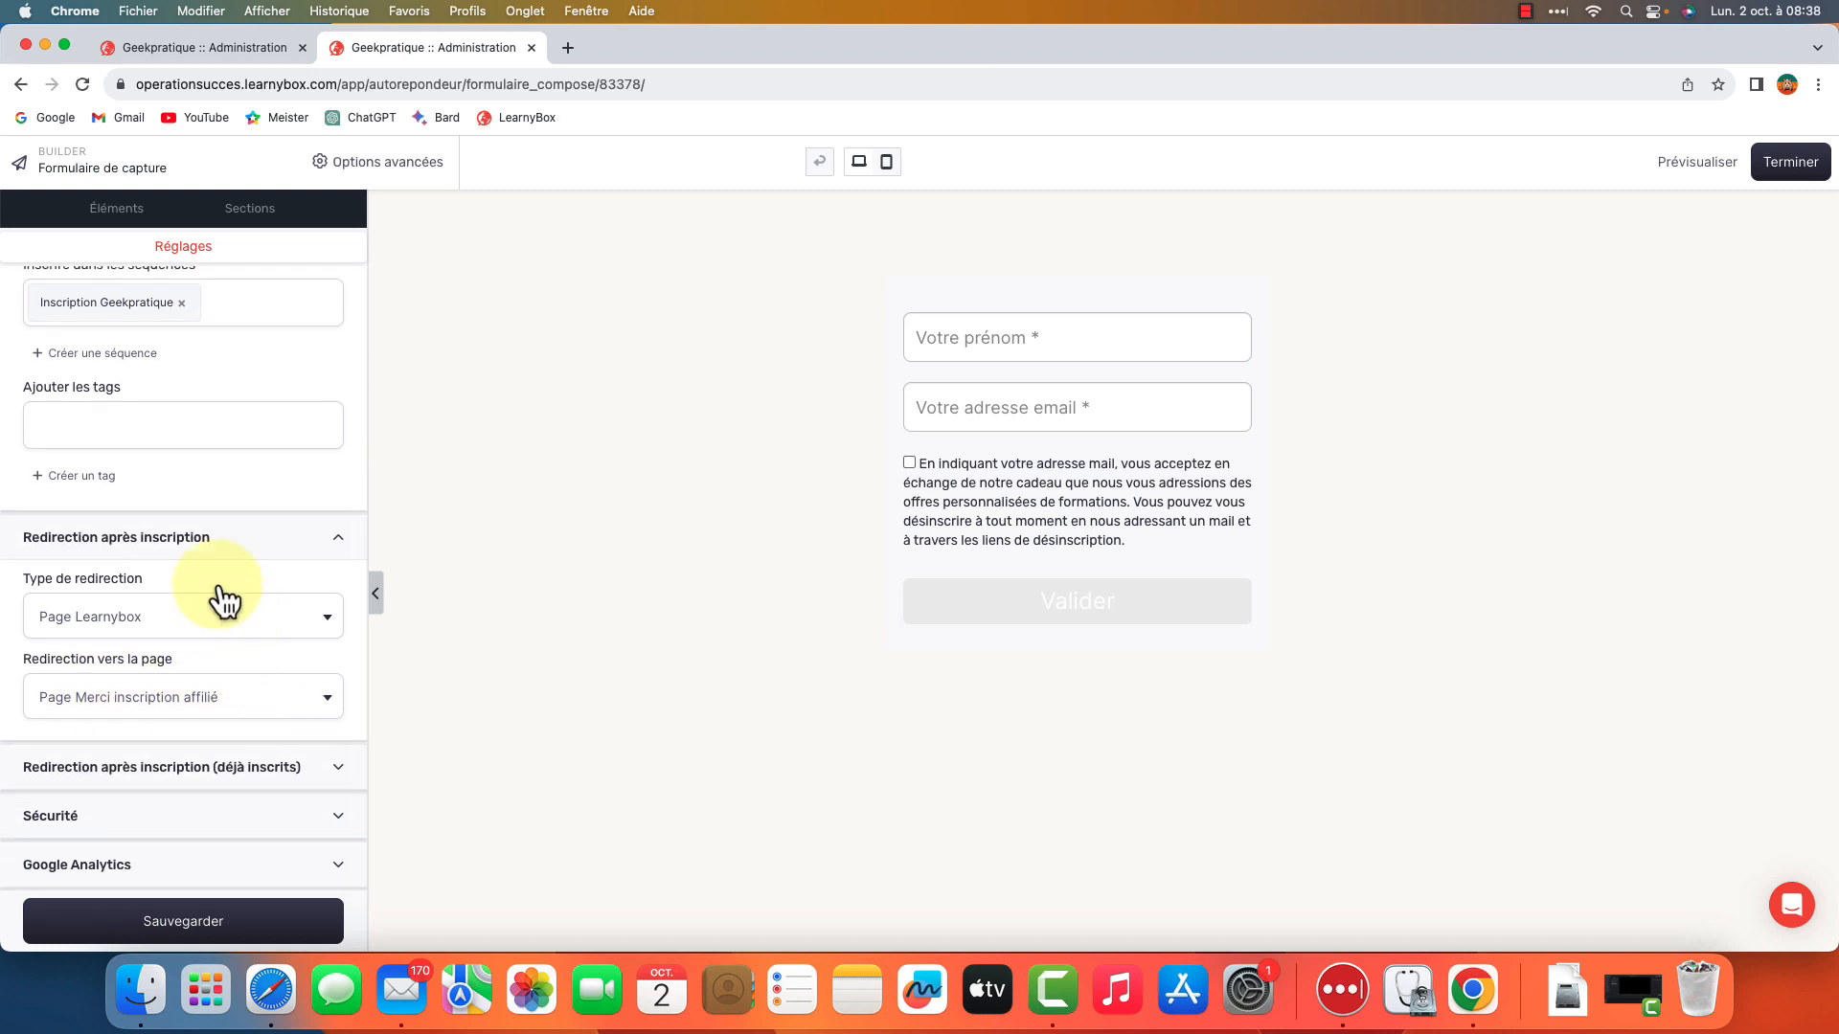
{"action": "left_click", "coordinate": [180, 771]}
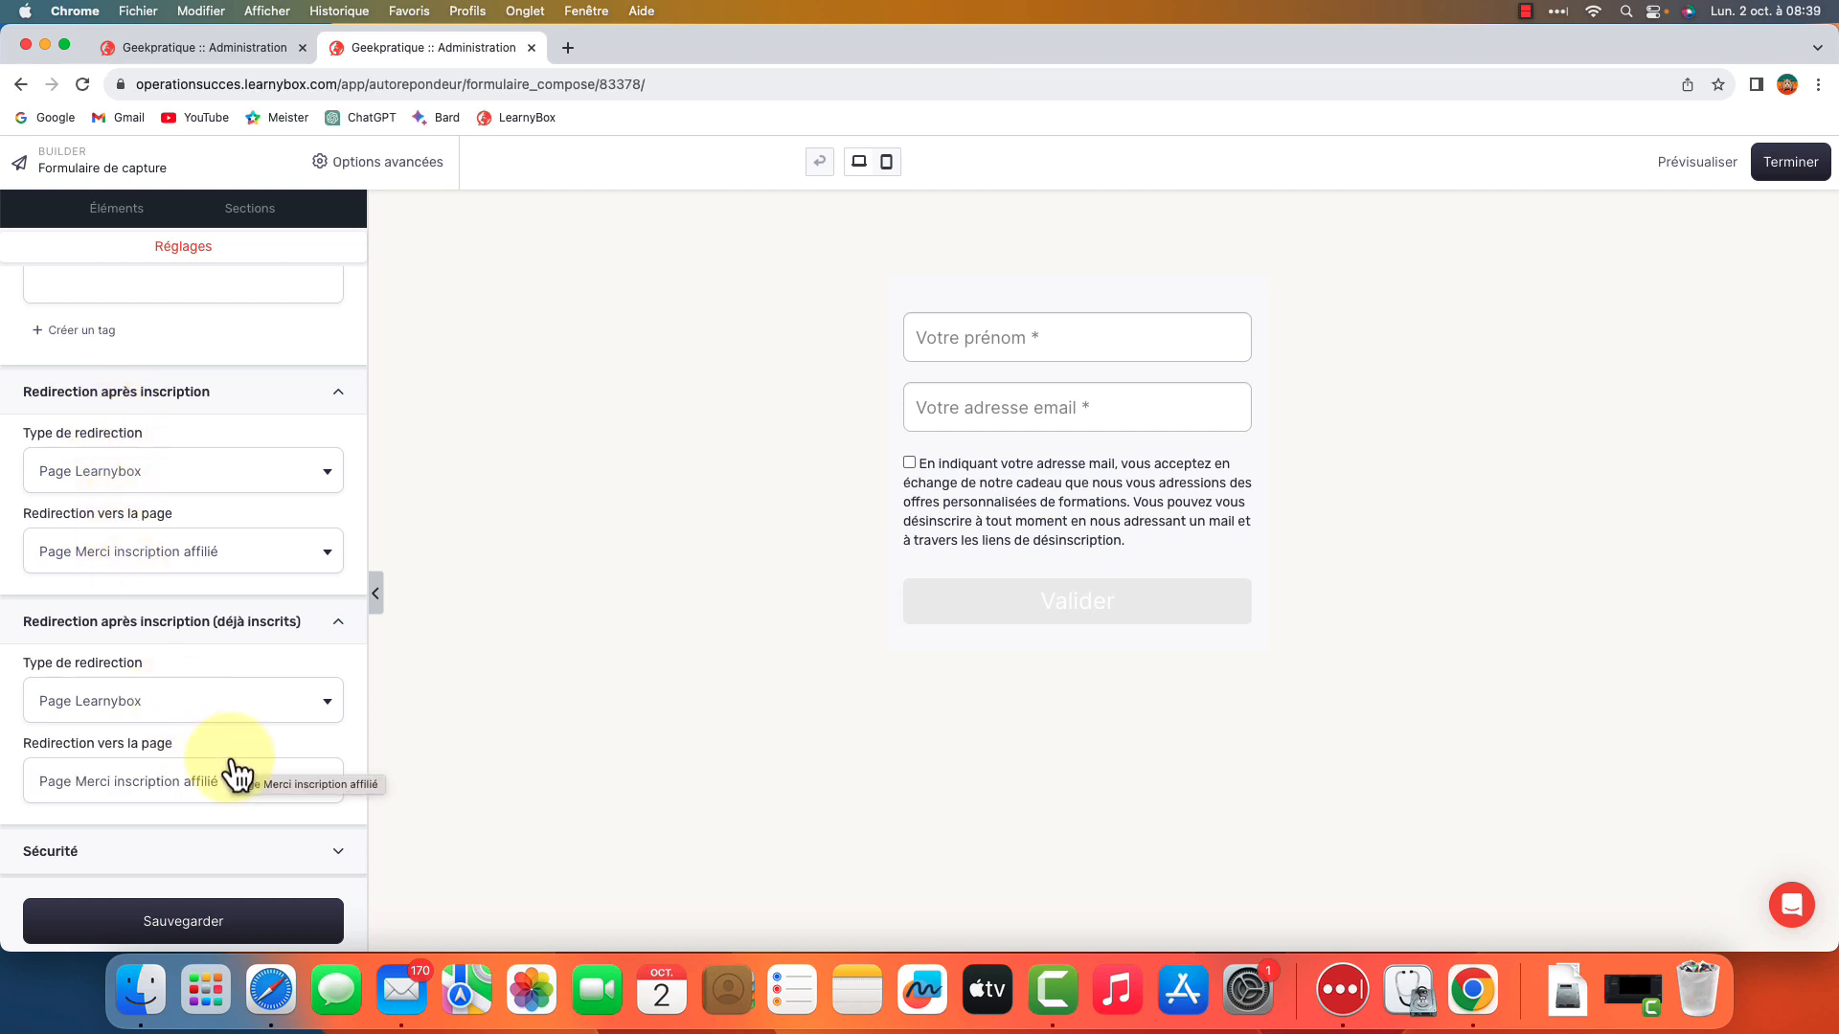
{"action": "scroll", "coordinate": [240, 776], "scroll_direction": "down", "scroll_amount": 1}
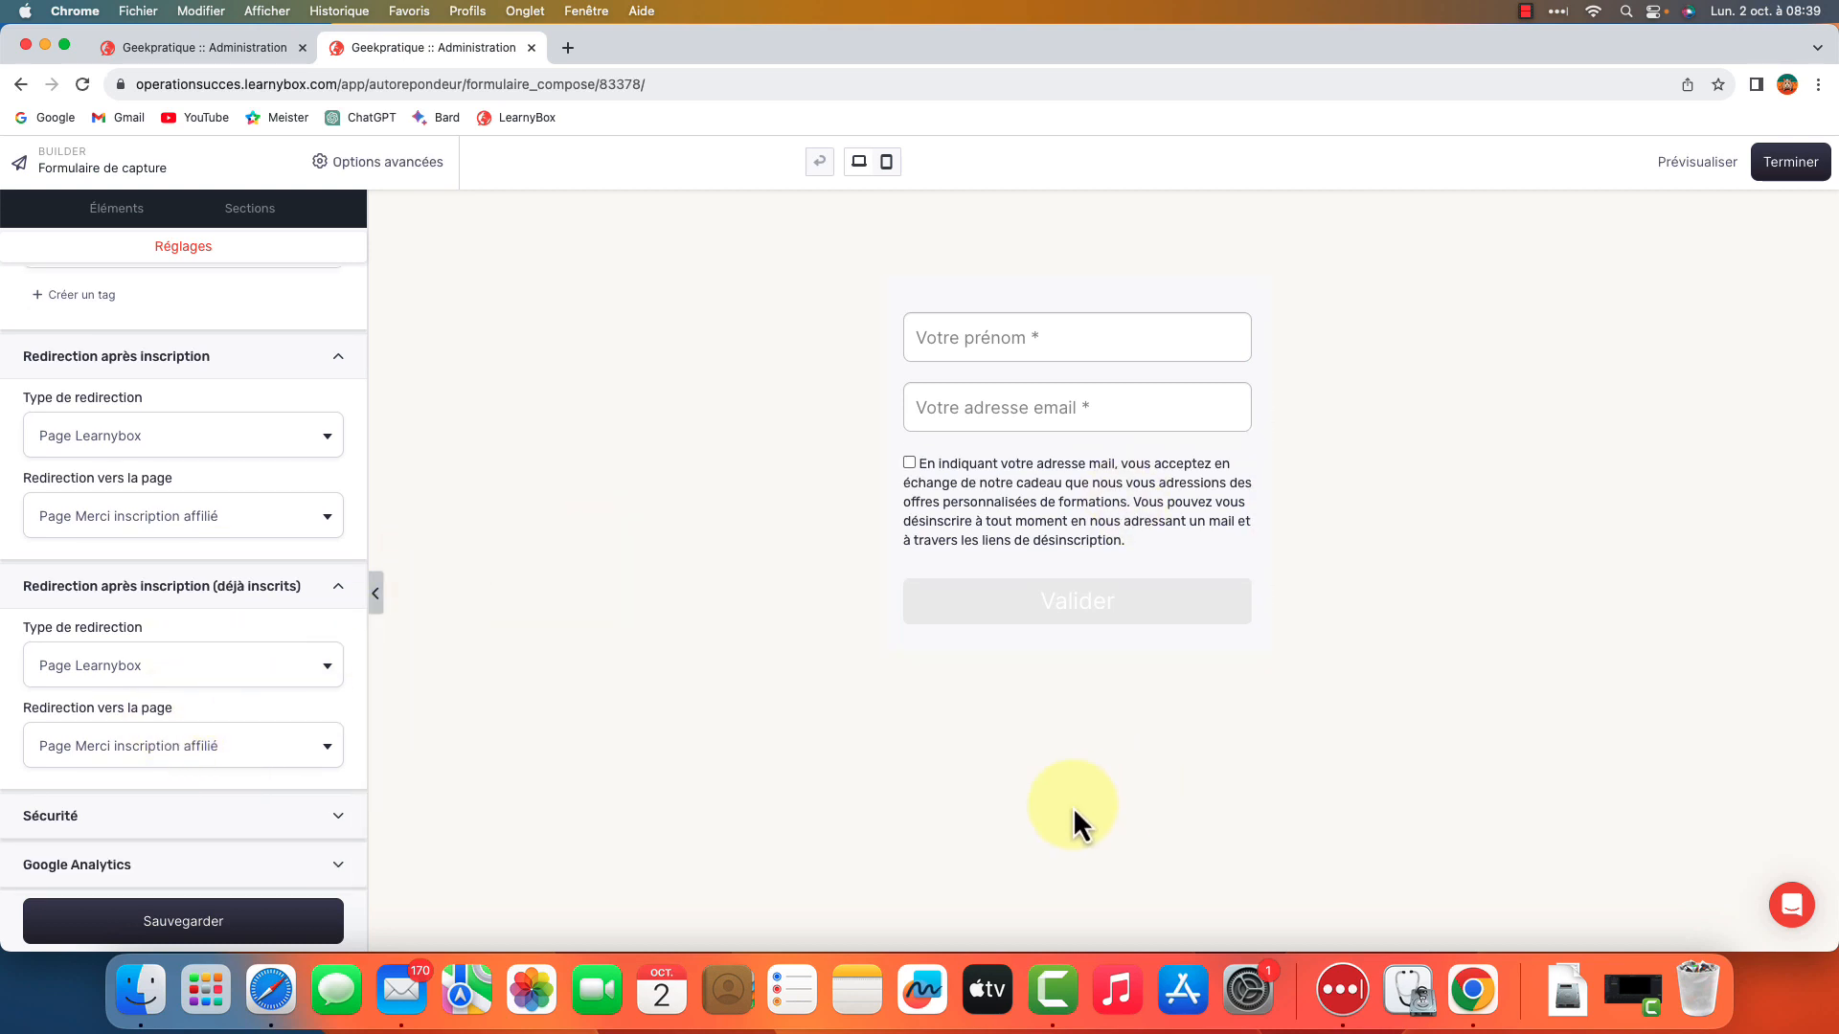
{"action": "left_click", "coordinate": [204, 924]}
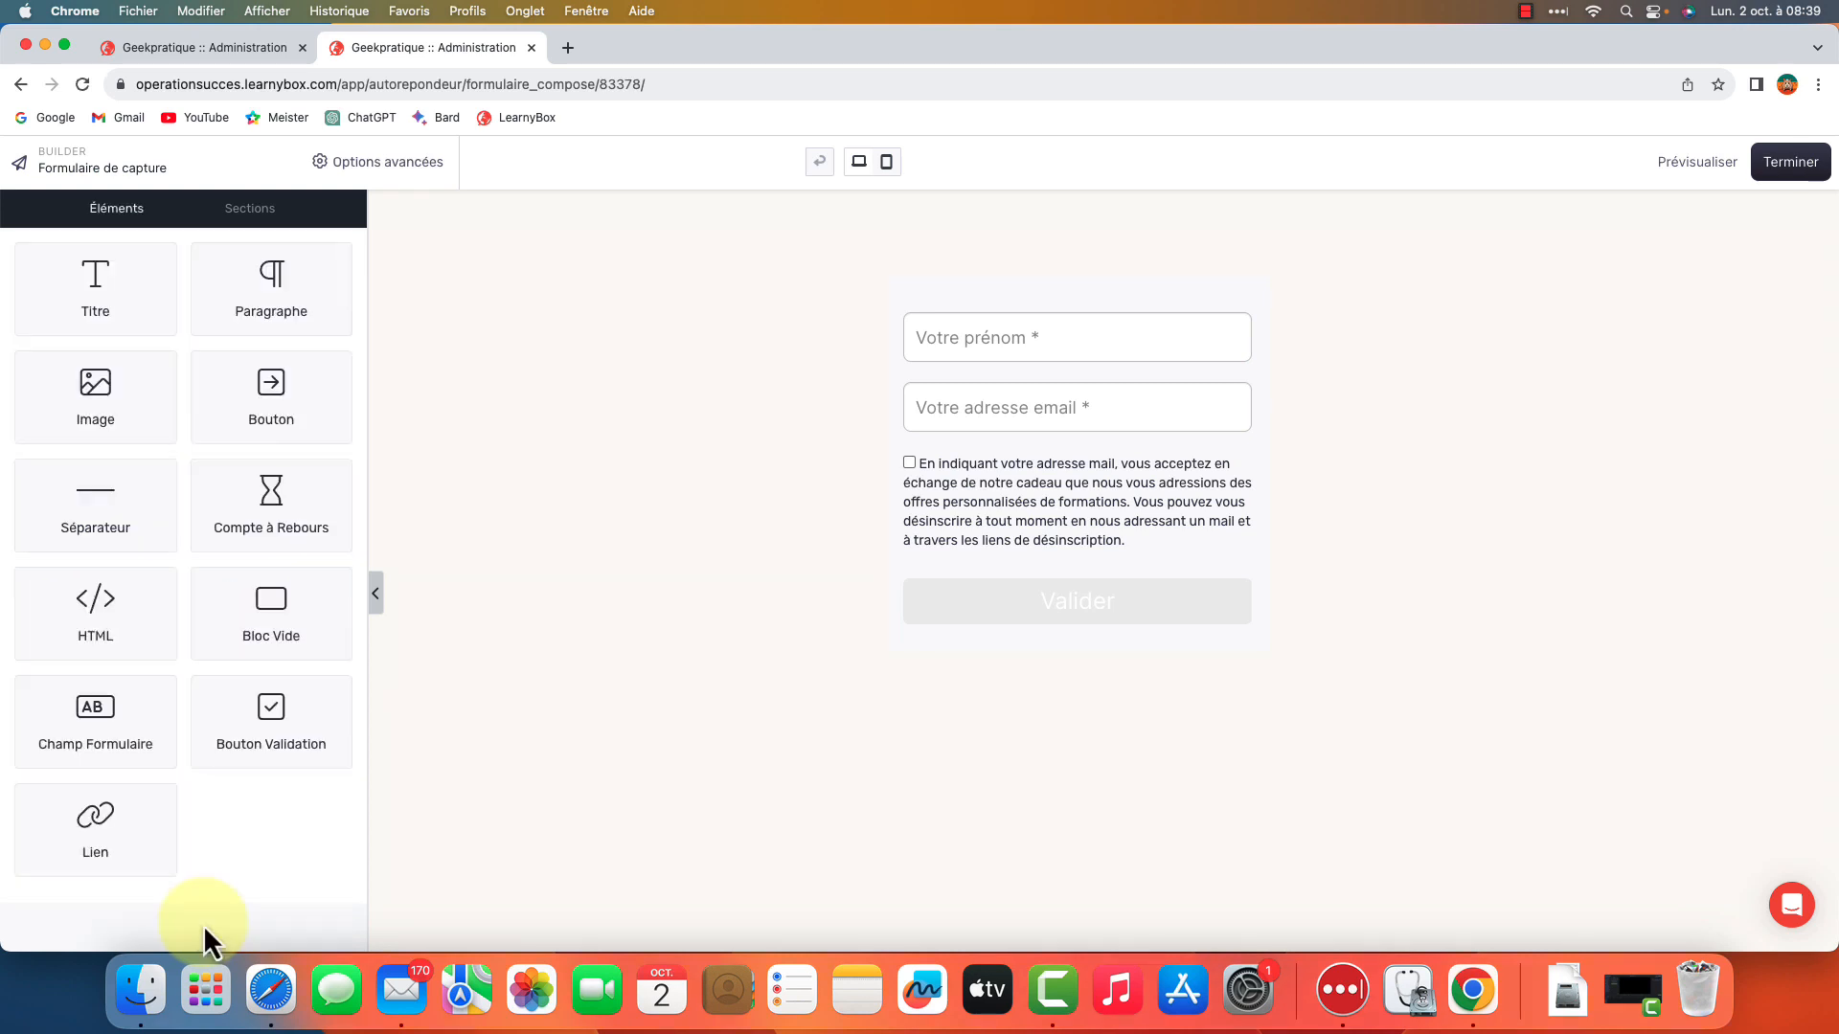
{"action": "left_click", "coordinate": [1802, 162]}
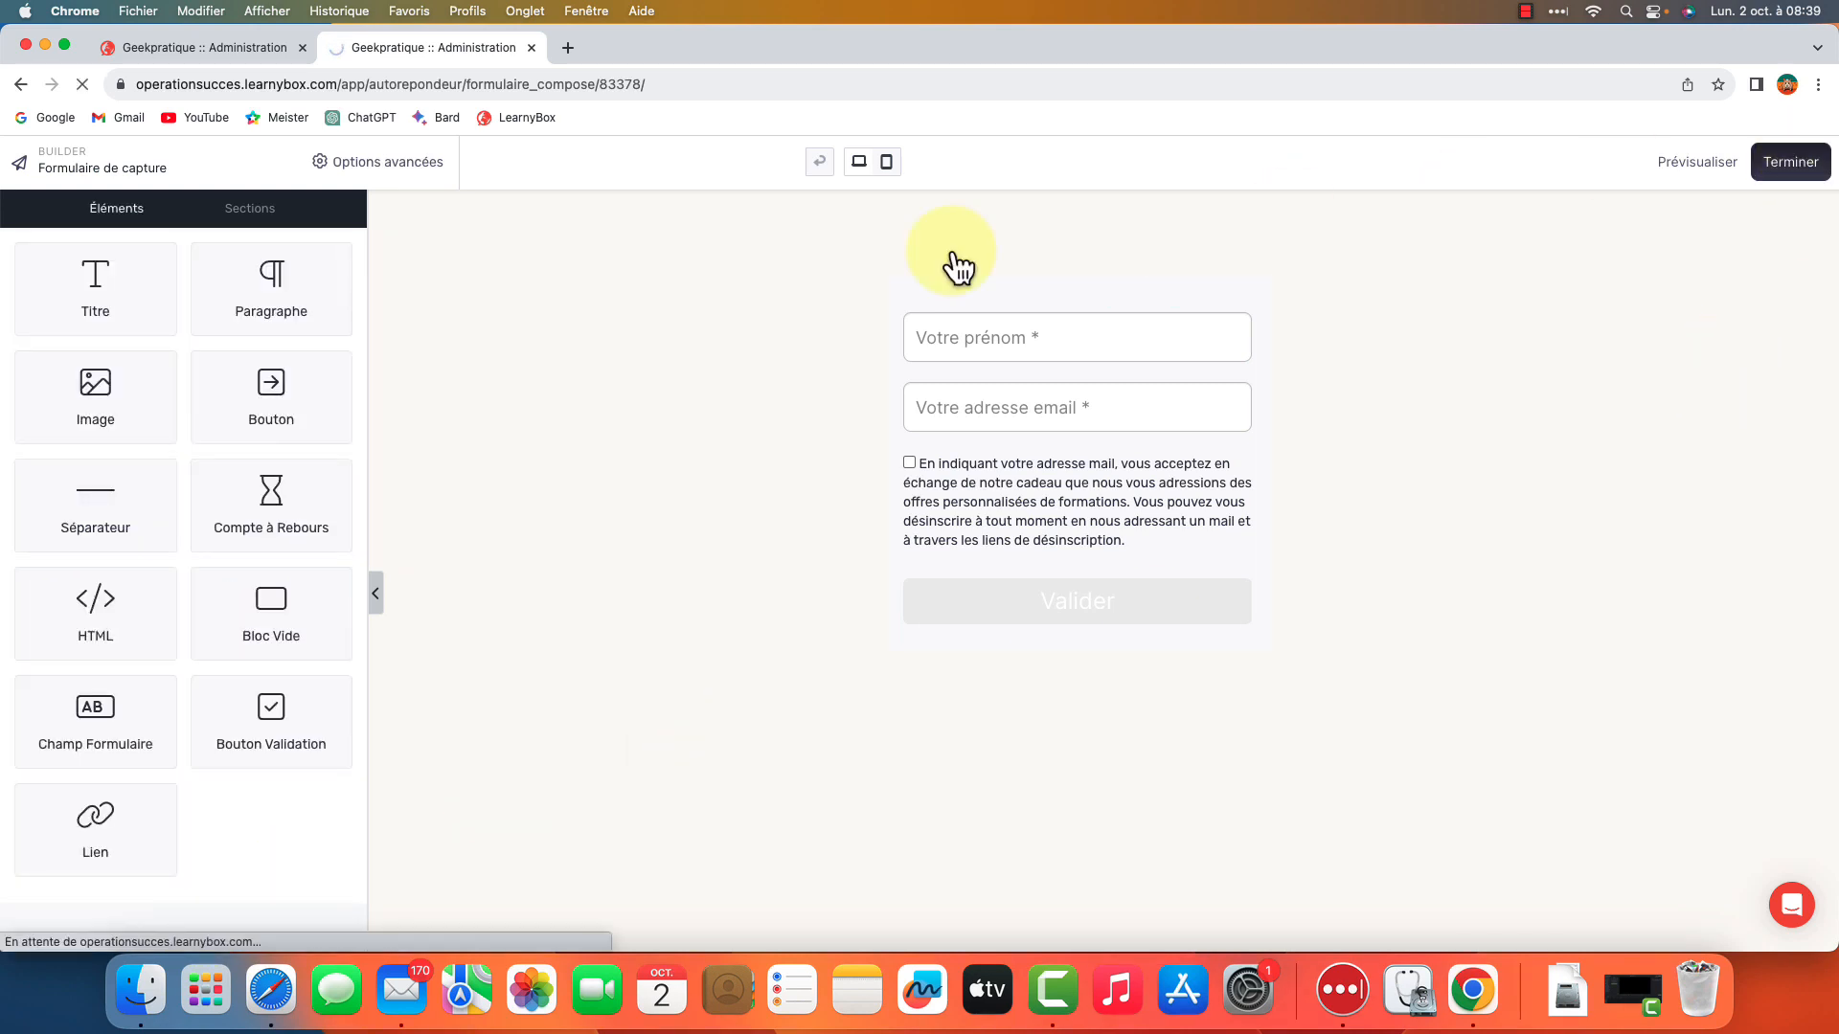
Reopen "1ere page de capture" from the "Pages de captures" tunnel, preview it and look over the whole page
{"action": "left_click", "coordinate": [104, 347]}
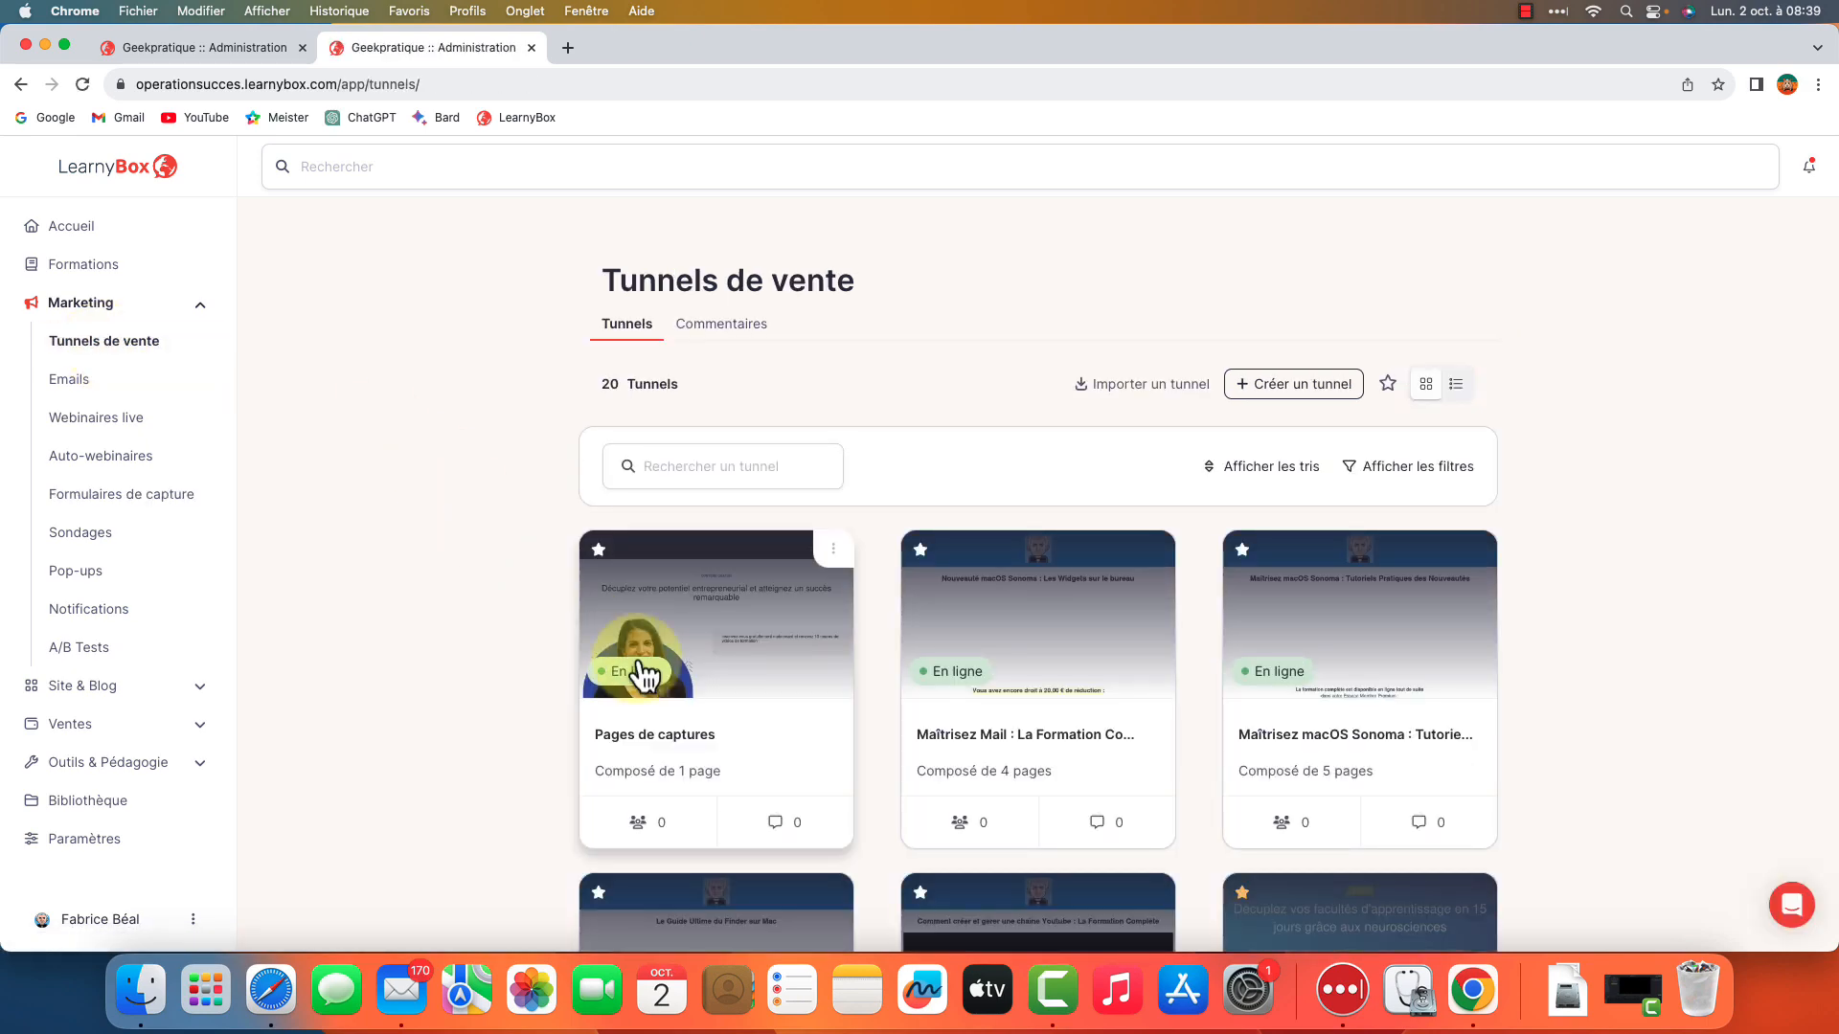
{"action": "left_click", "coordinate": [743, 698]}
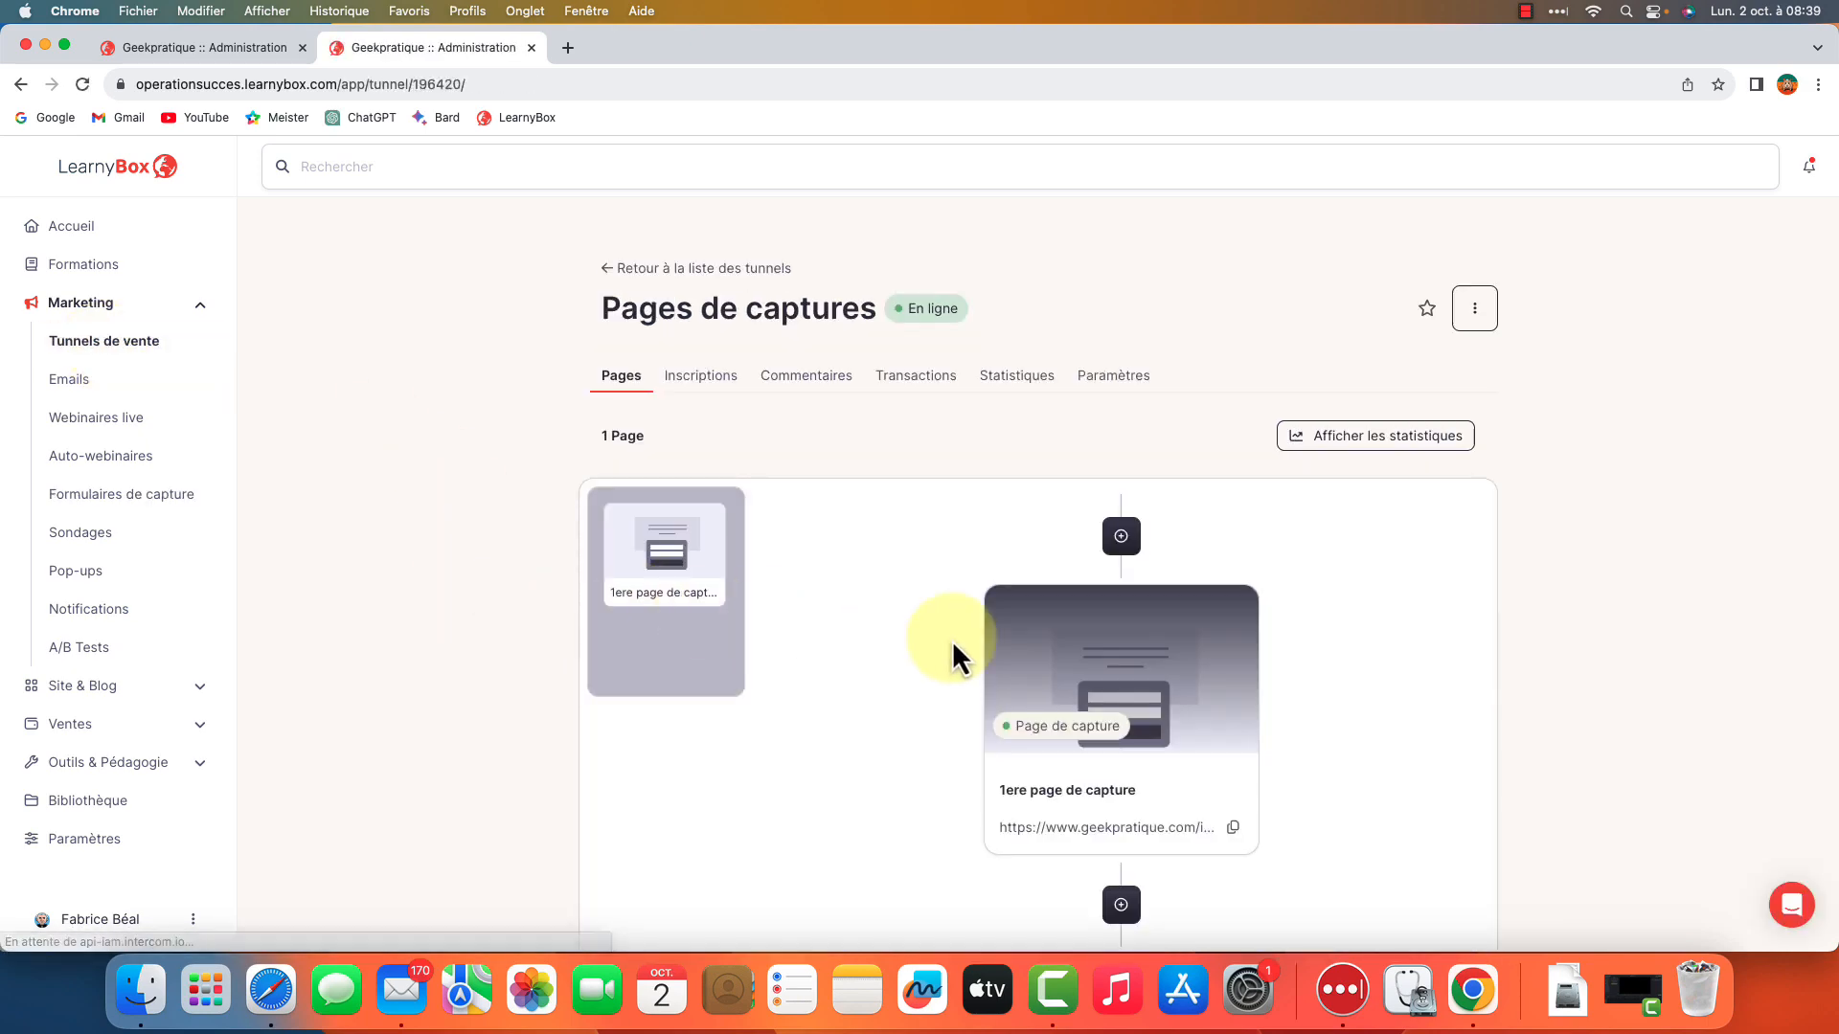
{"action": "left_click", "coordinate": [1077, 661]}
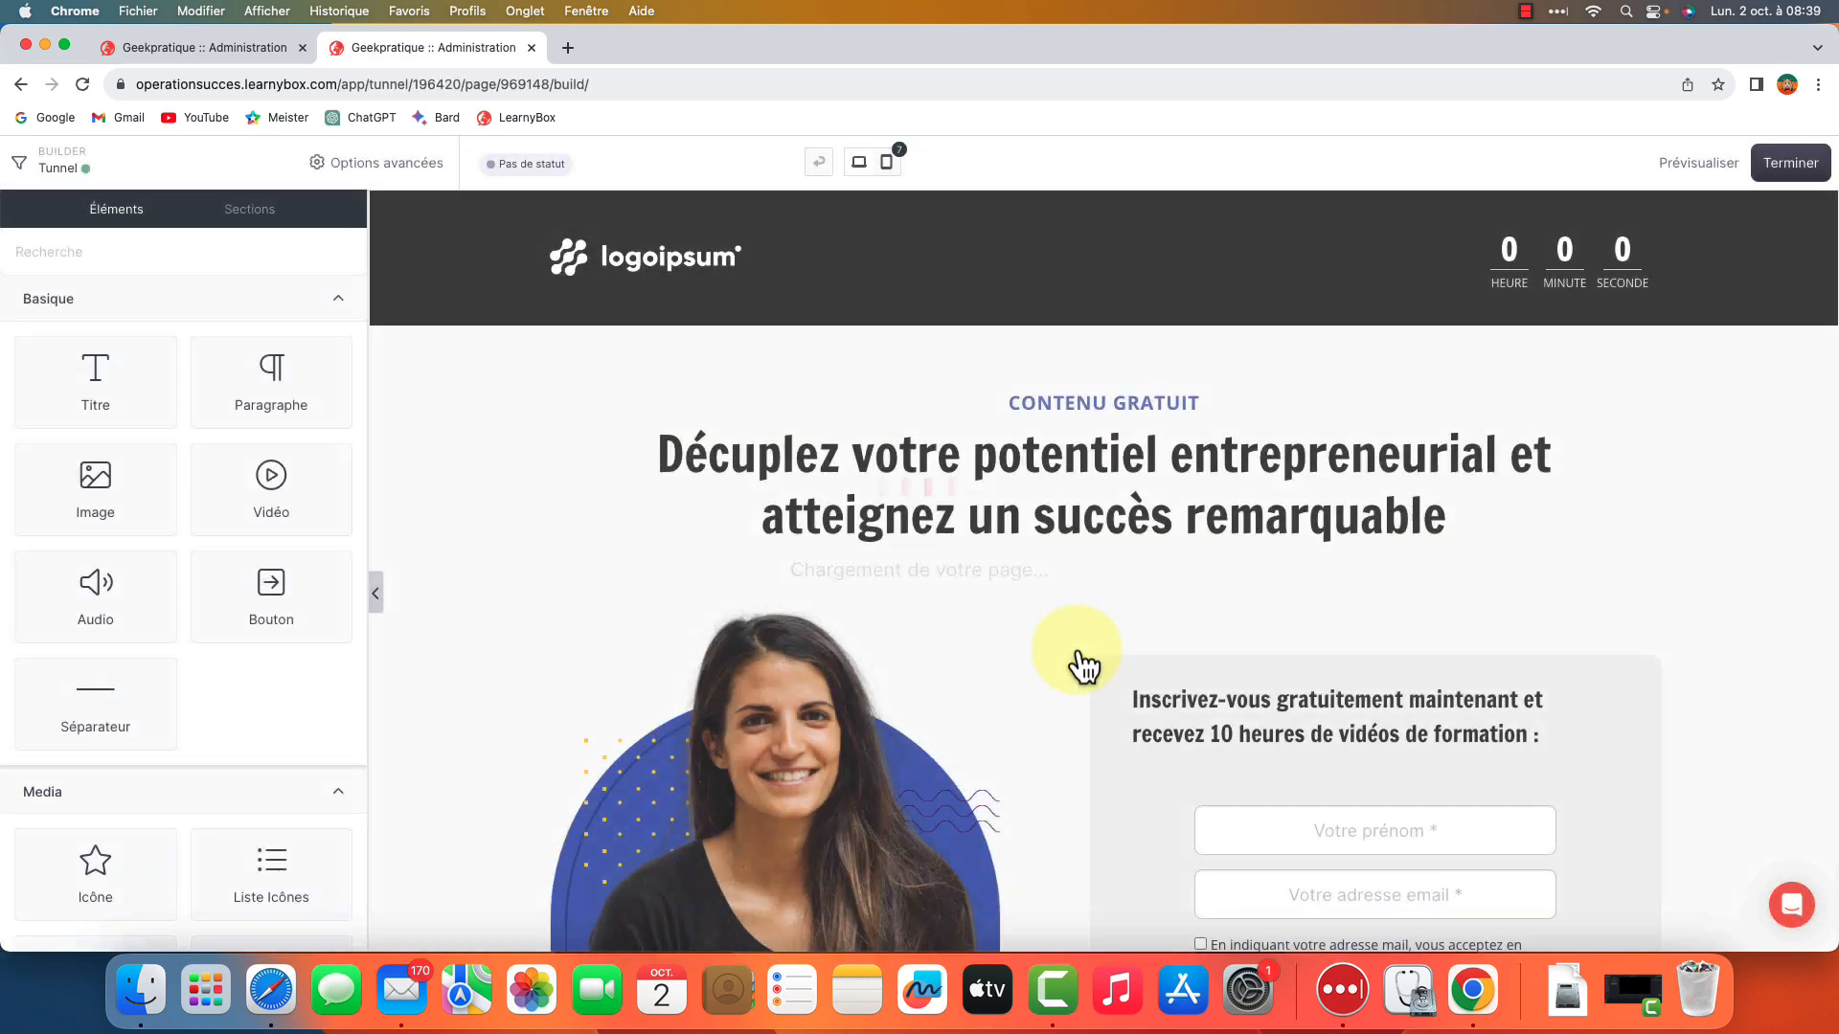
{"action": "left_click", "coordinate": [1697, 165]}
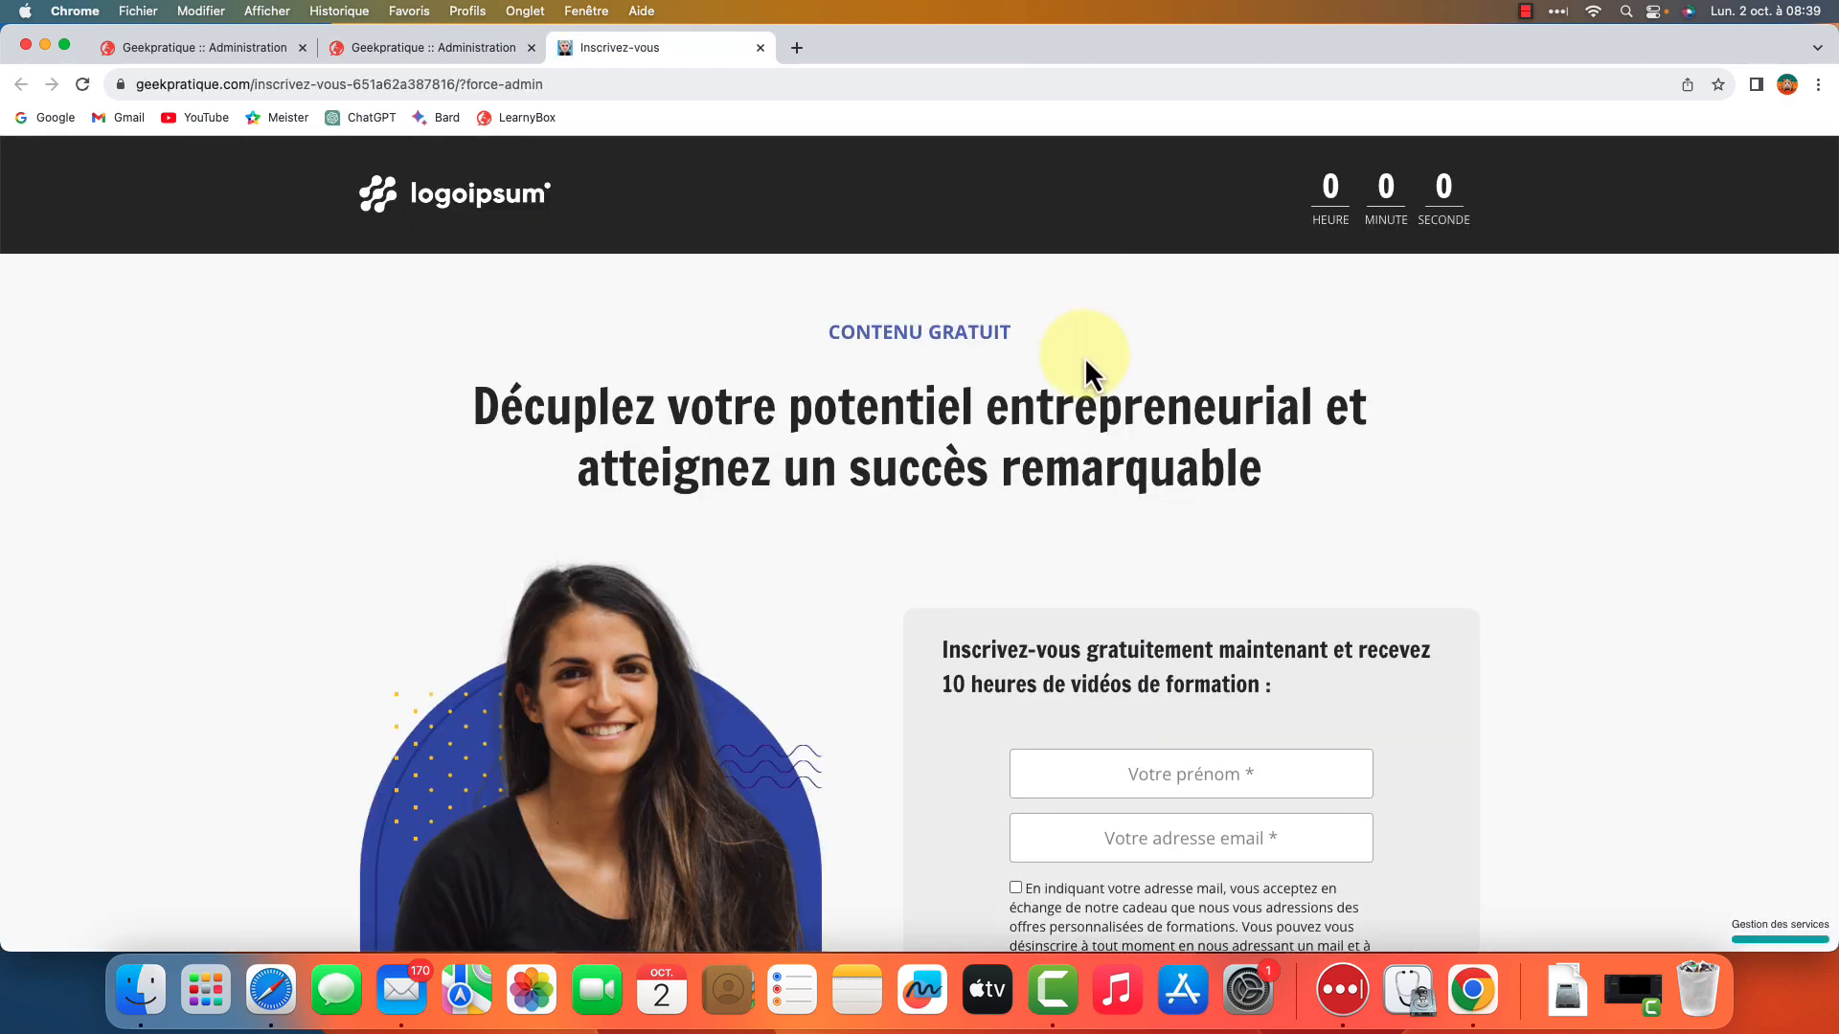
{"action": "scroll", "coordinate": [1083, 358], "scroll_direction": "down", "scroll_amount": 10}
{"action": "scroll", "coordinate": [1083, 359], "scroll_direction": "up", "scroll_amount": 10}
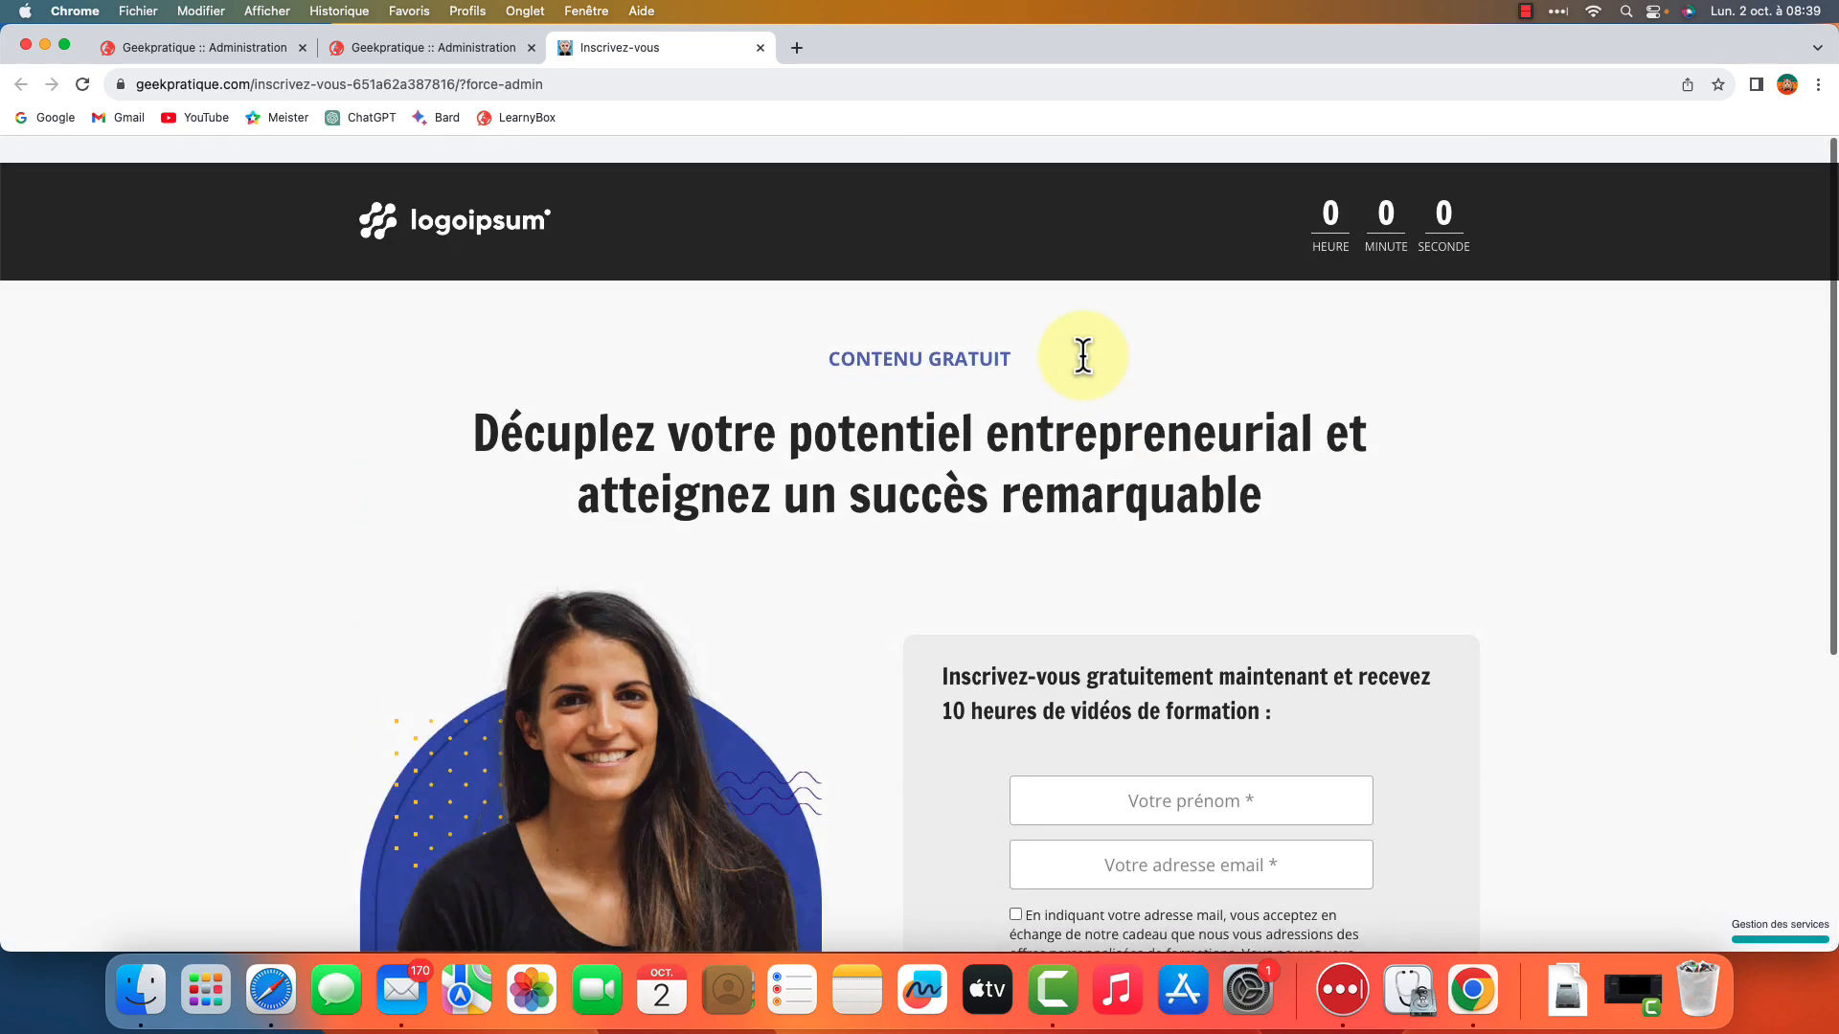
{"action": "scroll", "coordinate": [1083, 358], "scroll_direction": "down", "scroll_amount": 10}
{"action": "scroll", "coordinate": [1161, 583], "scroll_direction": "up", "scroll_amount": 8}
Fill in the sign-up form with the subscriber's first name and e-mail, accept the consent checkbox and submit it
{"action": "left_click", "coordinate": [1173, 607]}
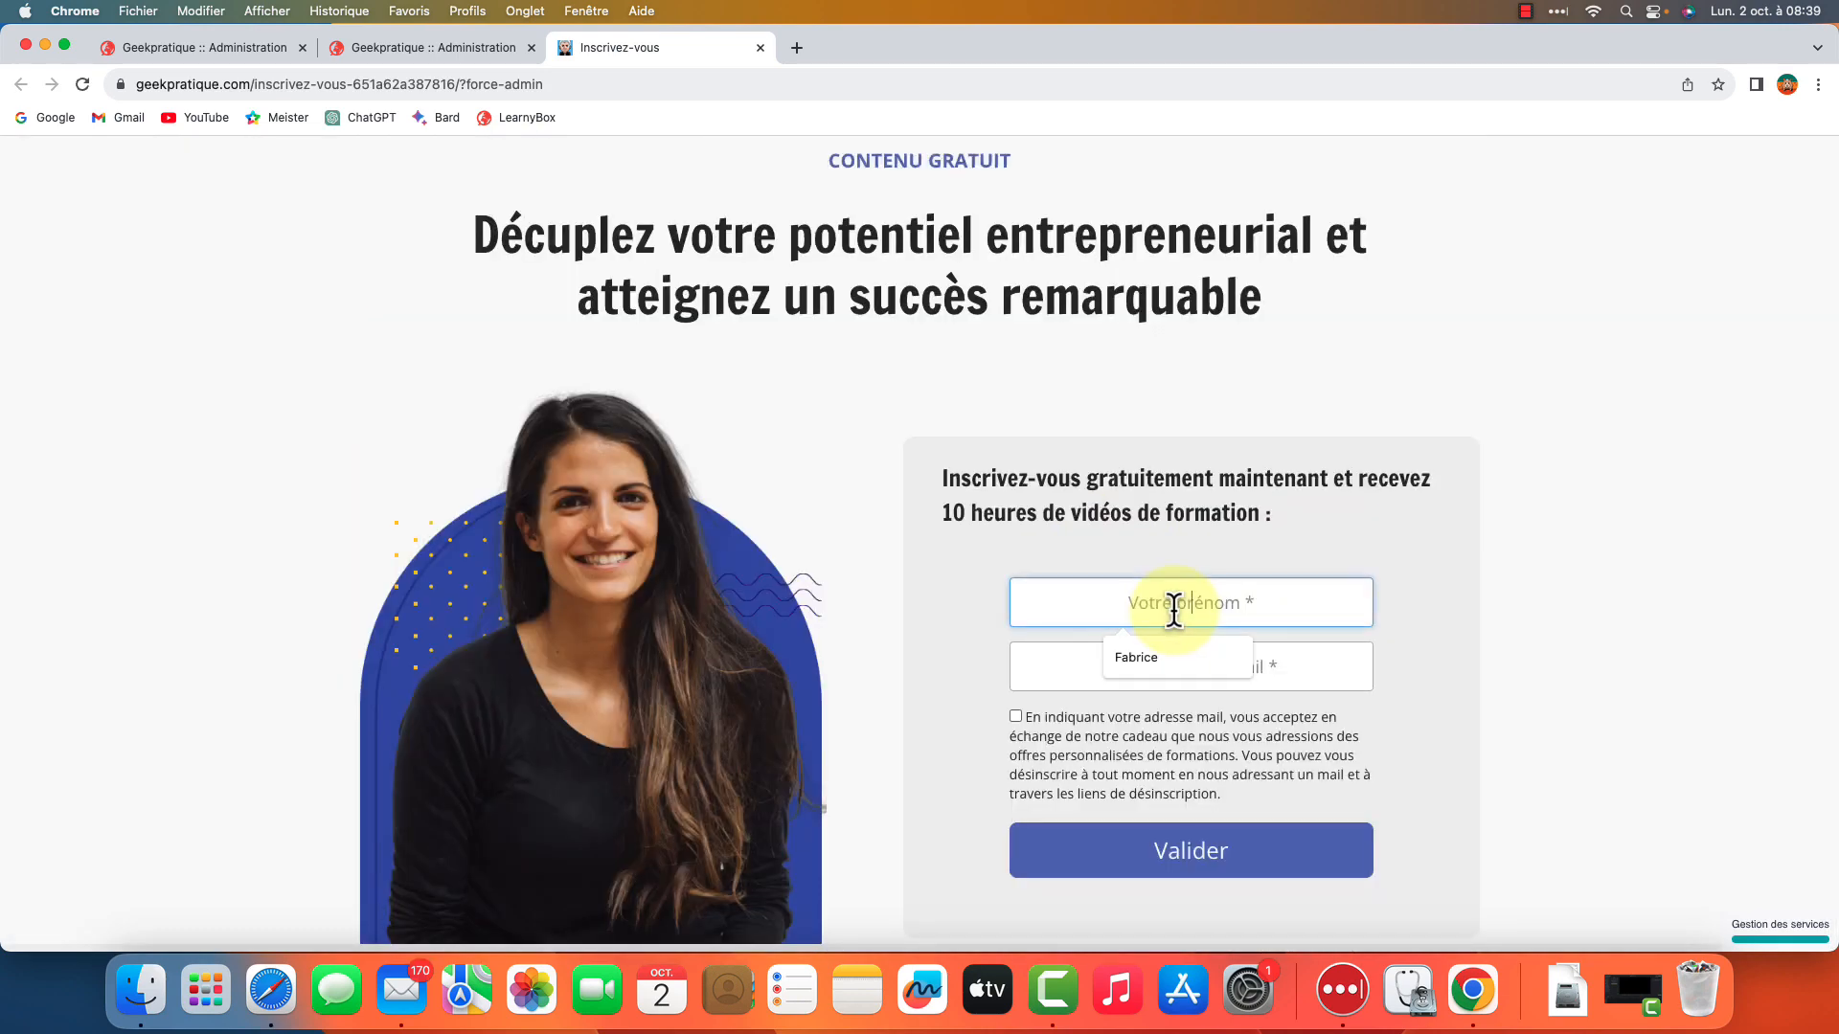
{"action": "left_click", "coordinate": [1172, 657]}
{"action": "left_click", "coordinate": [1179, 671]}
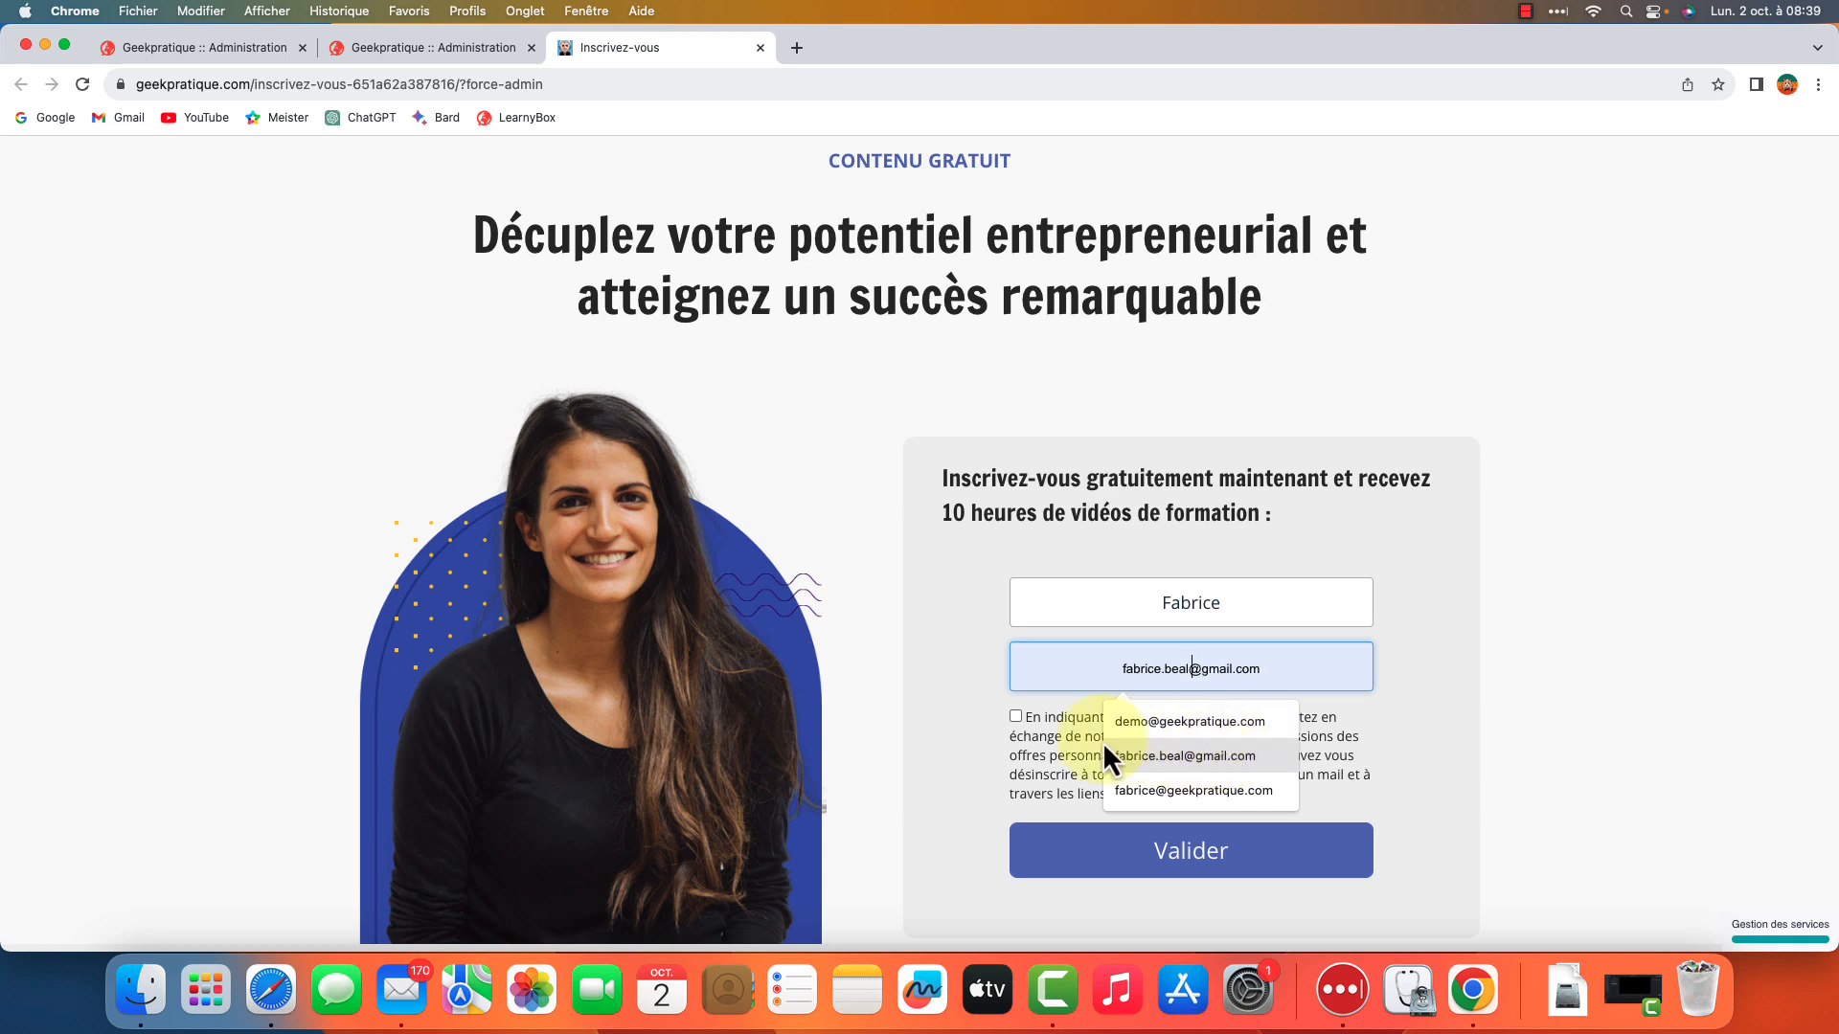
{"action": "left_click", "coordinate": [1015, 716]}
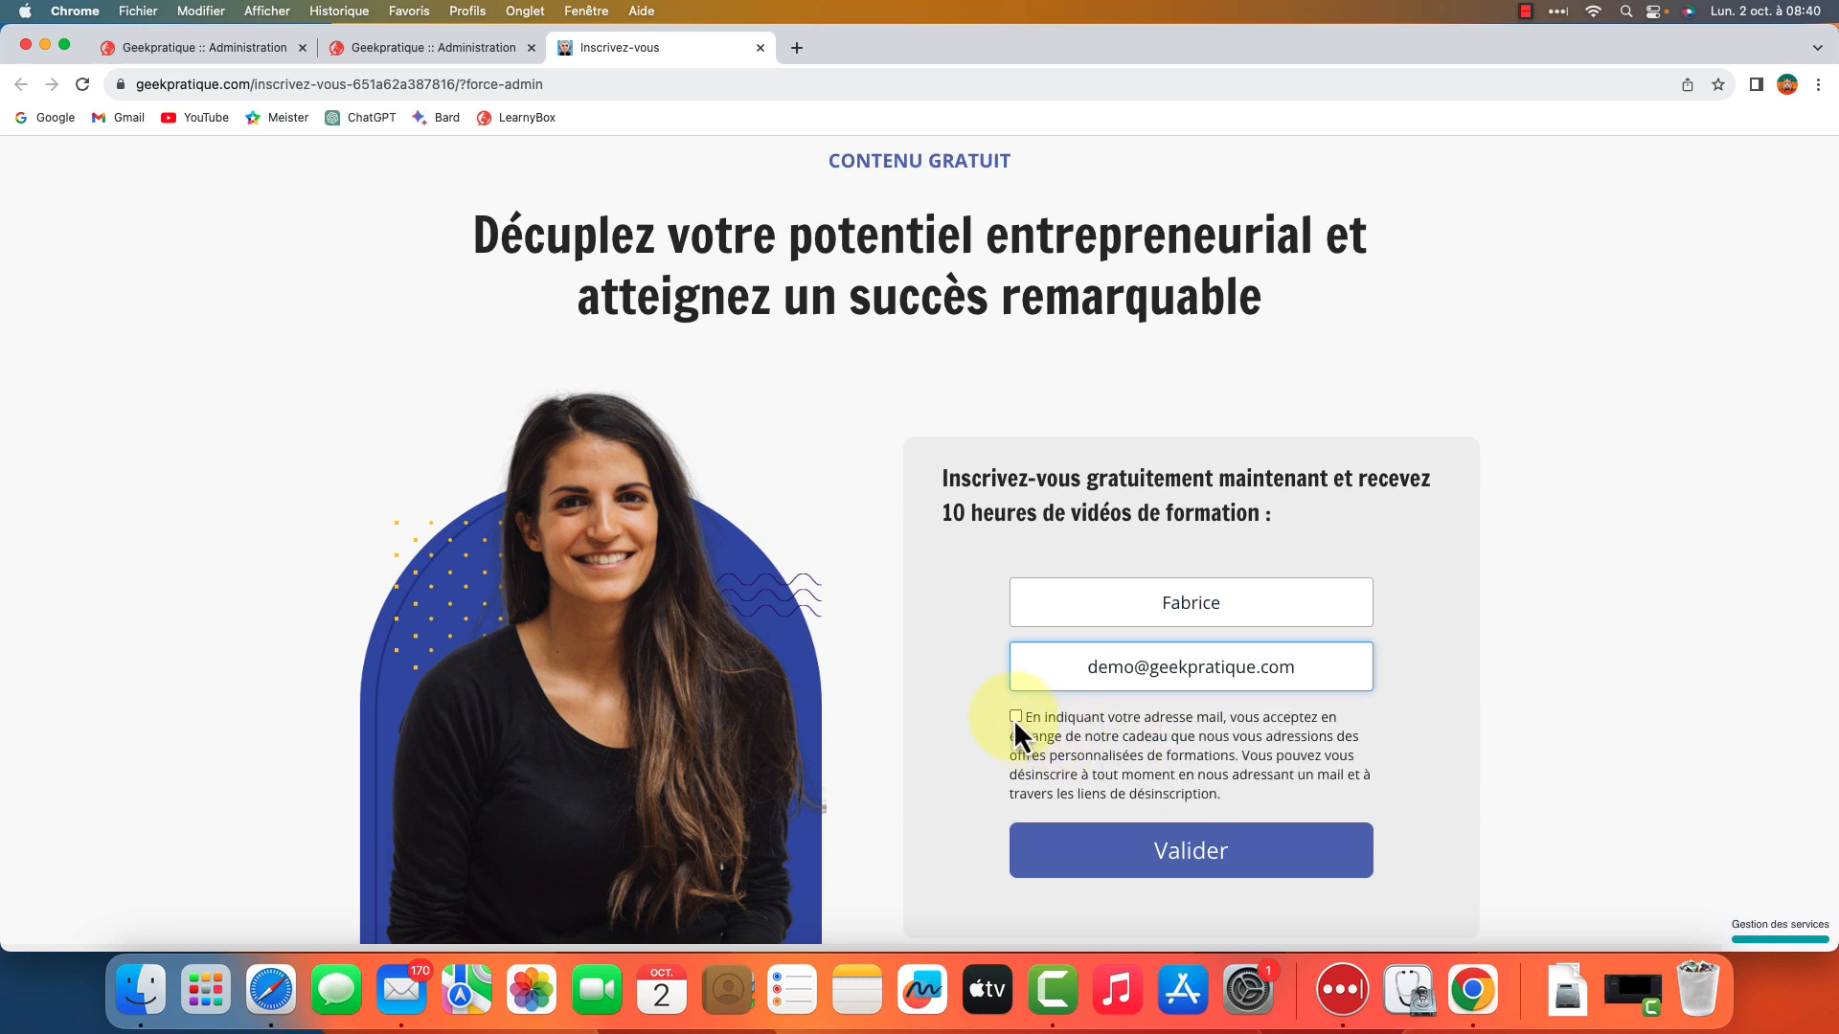
{"action": "left_click", "coordinate": [1197, 862]}
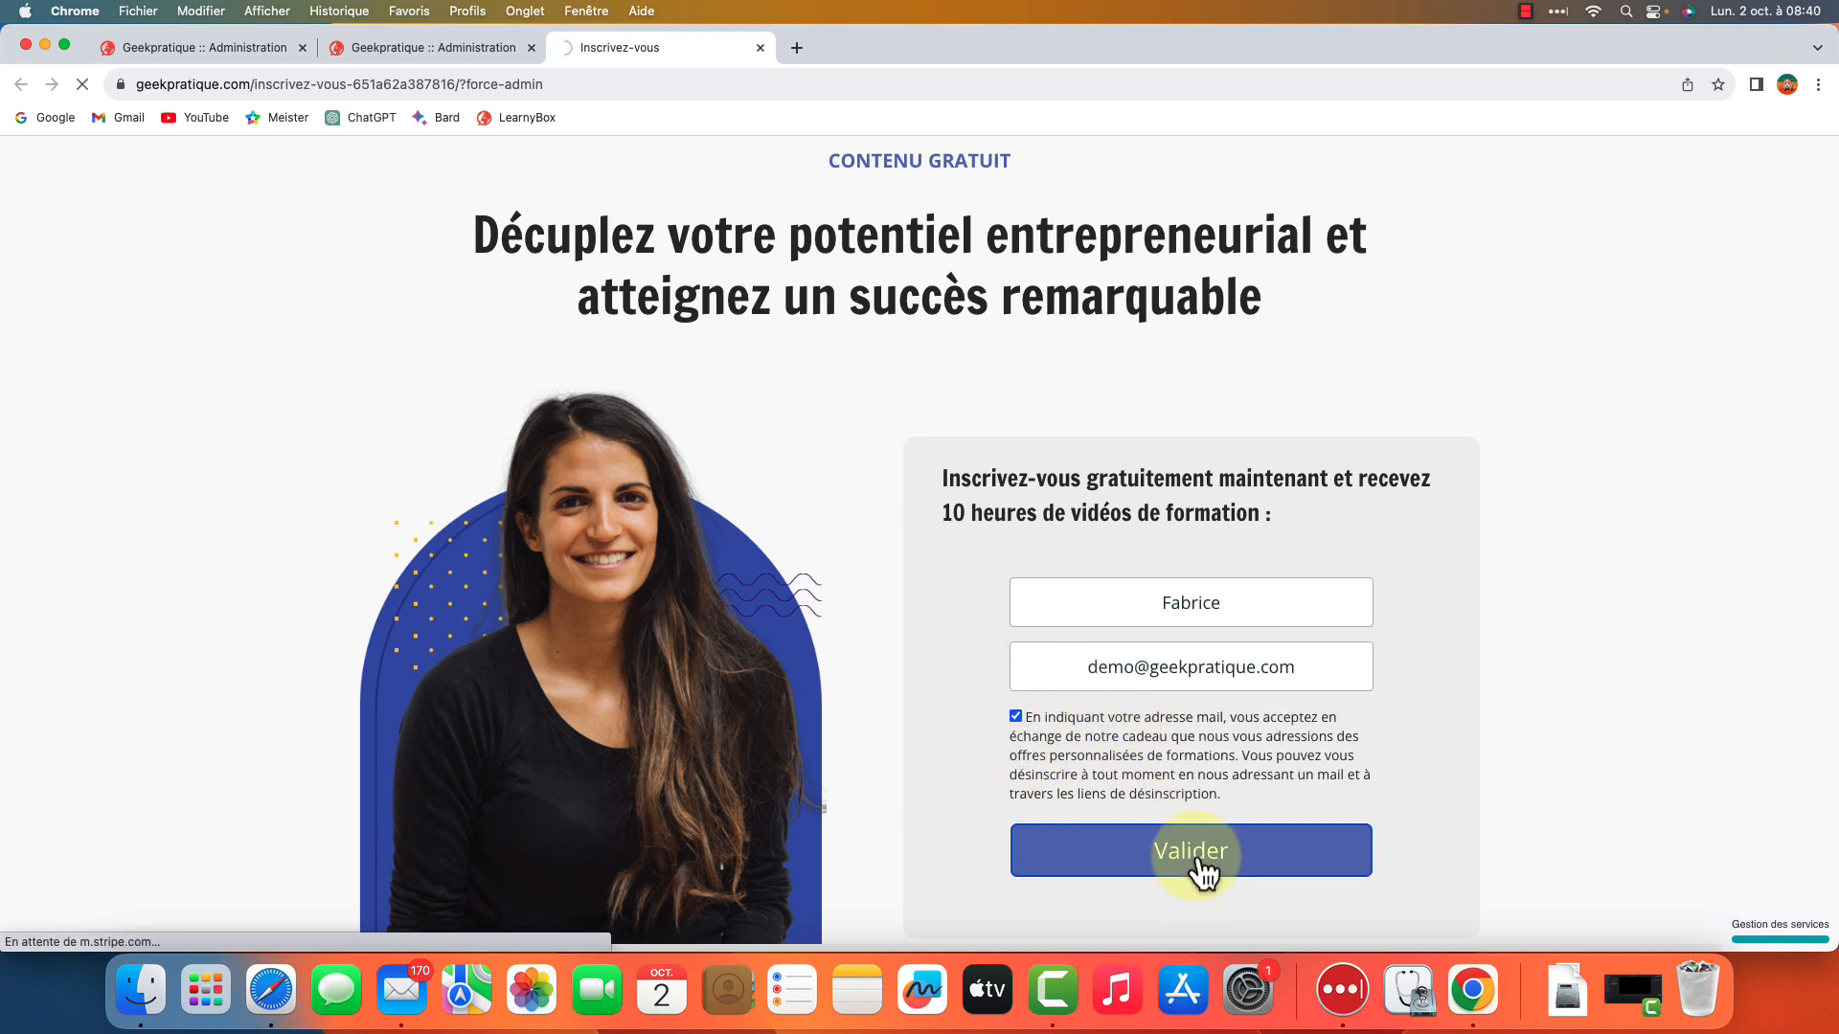